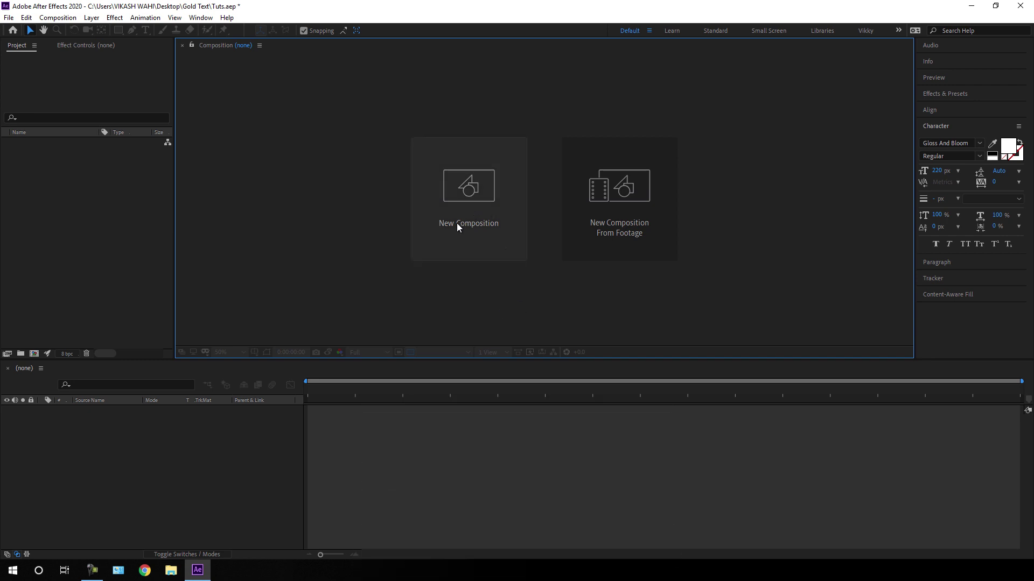
Create a 1920 x 1080 px composition named "Gold Text" at 30 frames per second with a 10-second duration
{"action": "left_click", "coordinate": [58, 17]}
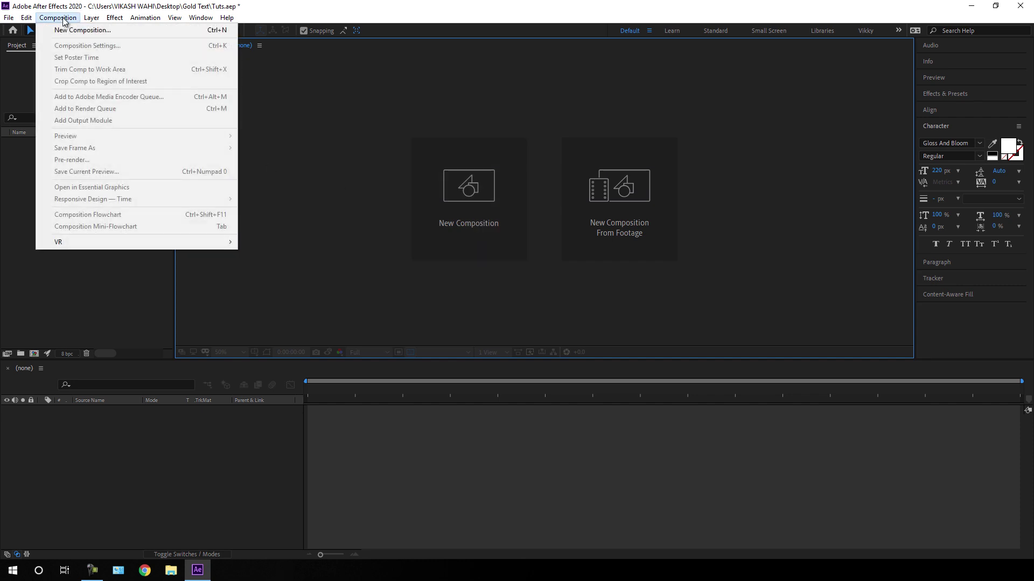
{"action": "left_click", "coordinate": [70, 30]}
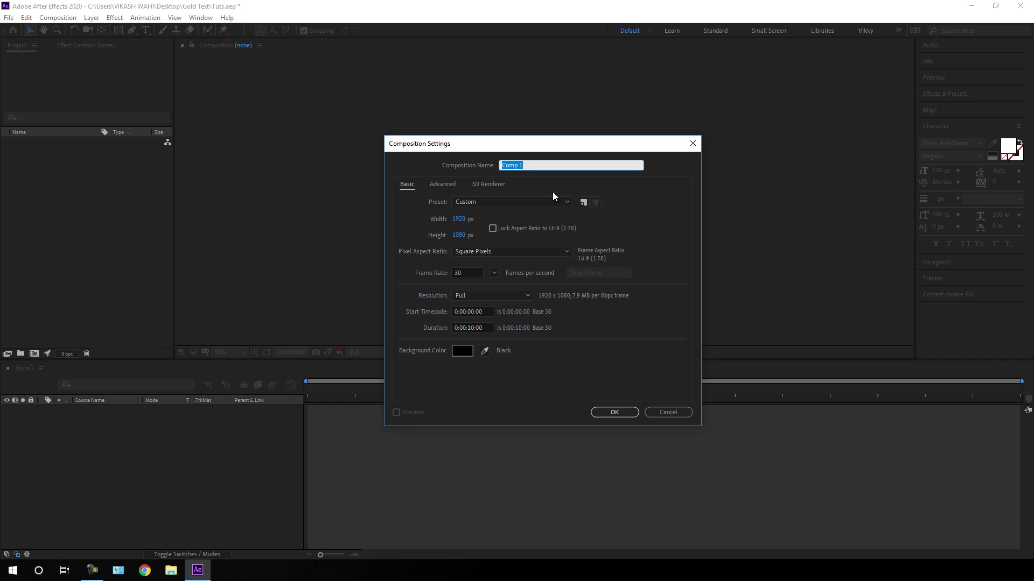
{"action": "type", "text": "Gold Text"}
{"action": "left_click", "coordinate": [493, 275]}
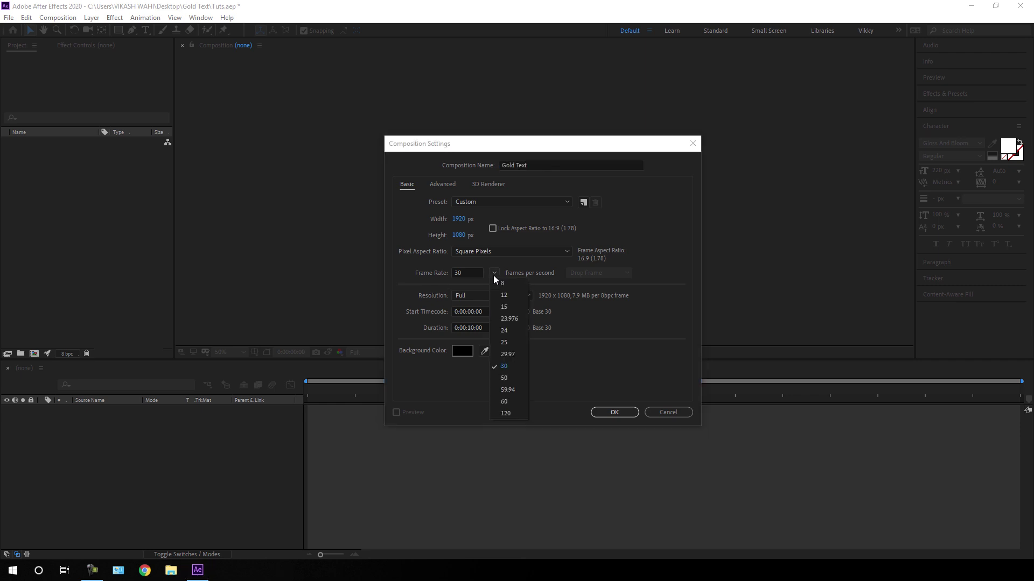
{"action": "left_click", "coordinate": [514, 368]}
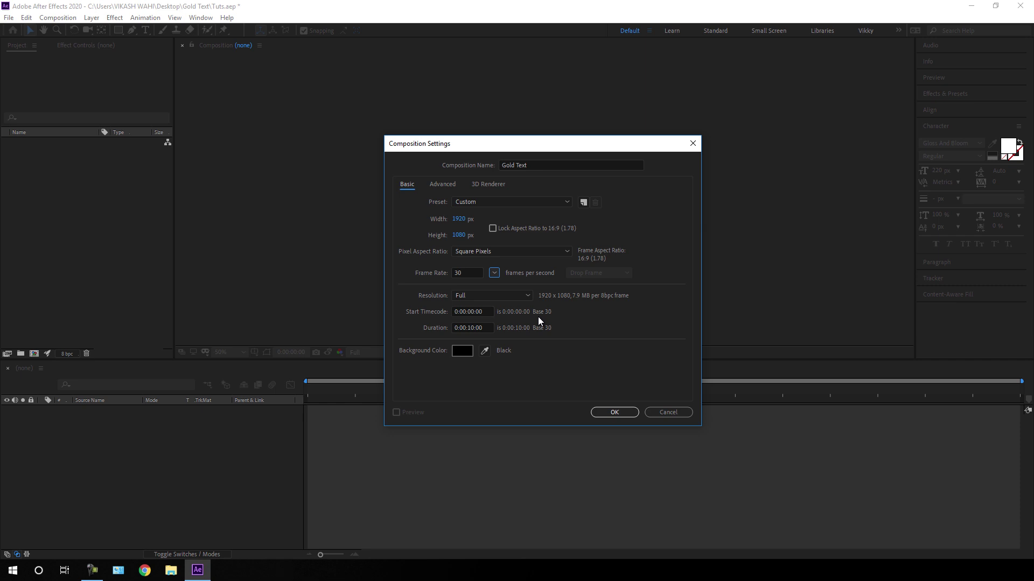
{"action": "left_click", "coordinate": [494, 275]}
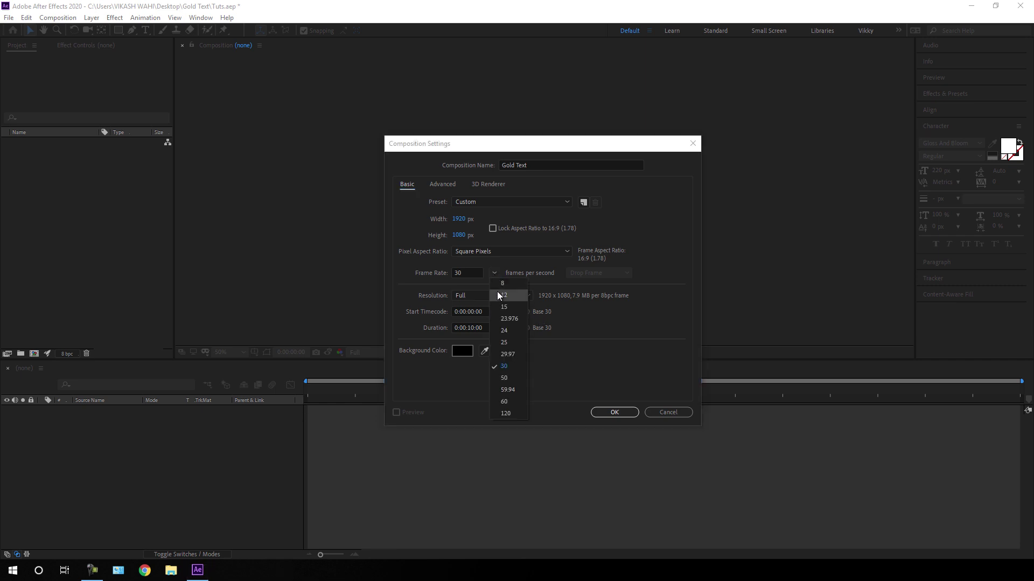
{"action": "left_click", "coordinate": [522, 265]}
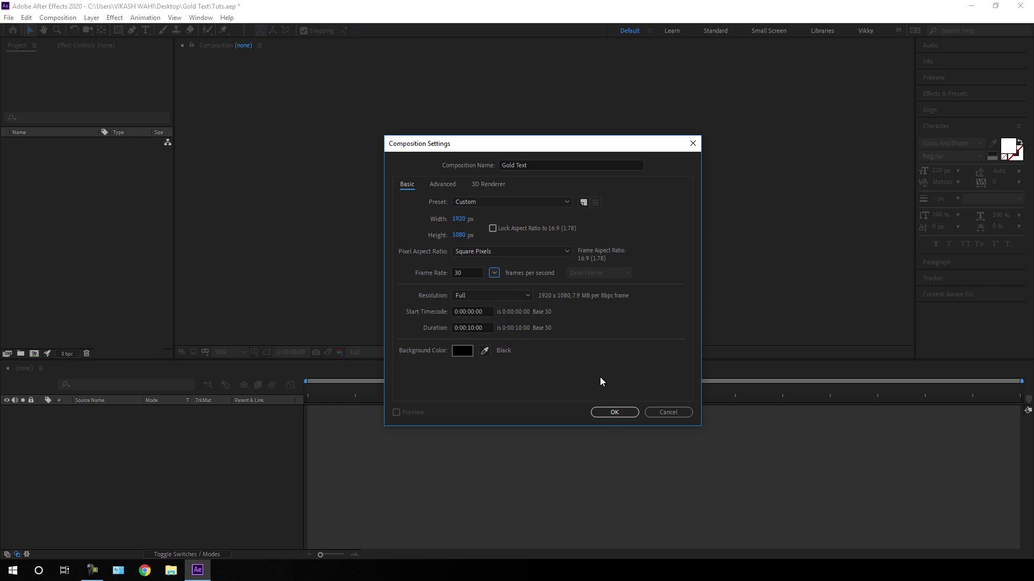
{"action": "left_click", "coordinate": [602, 412]}
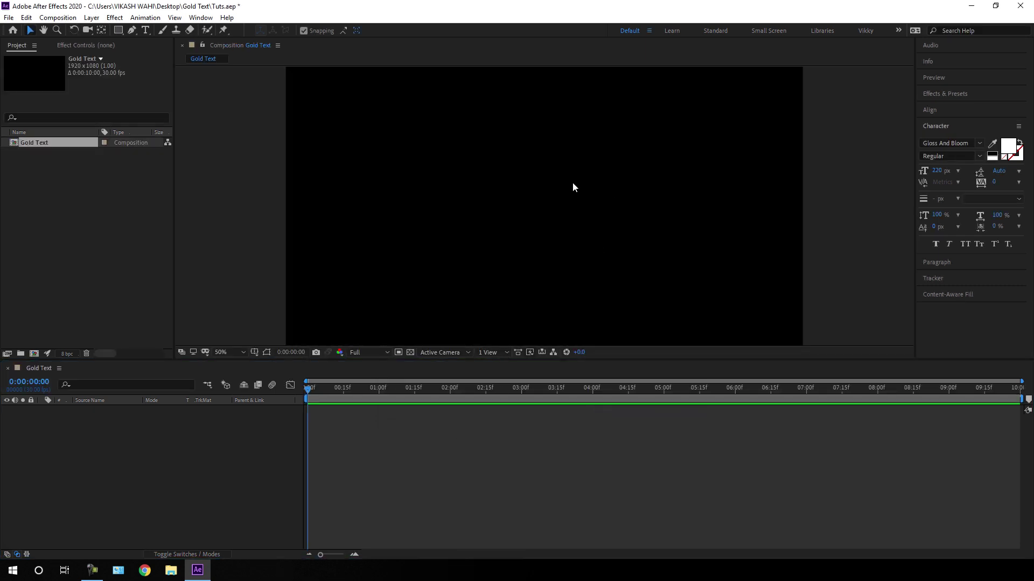
Add a white text layer reading "Skyline" near the centre of the composition, using the Gloss And Bloom font at 220 px
{"action": "left_click", "coordinate": [146, 29]}
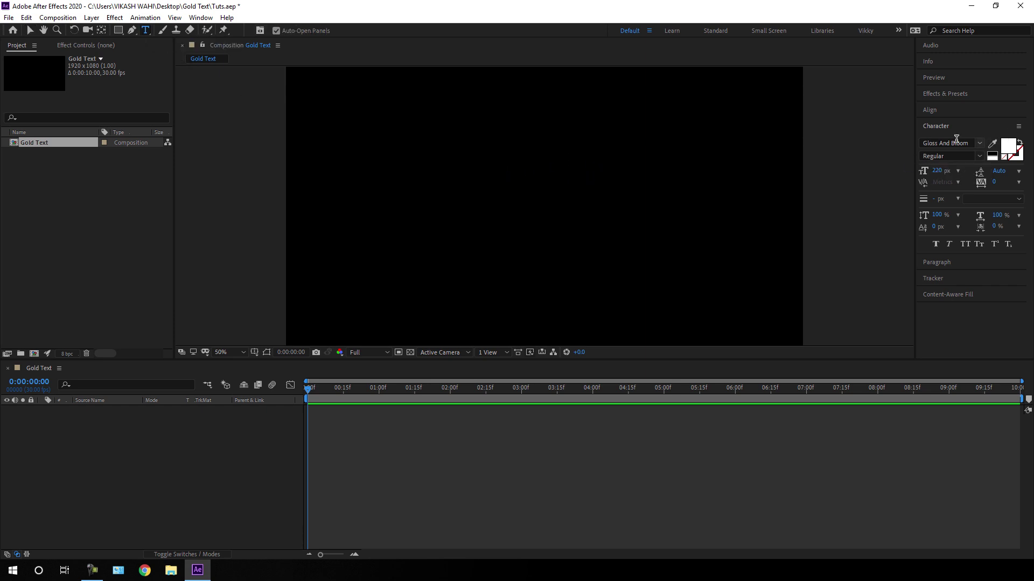
{"action": "left_click", "coordinate": [200, 17]}
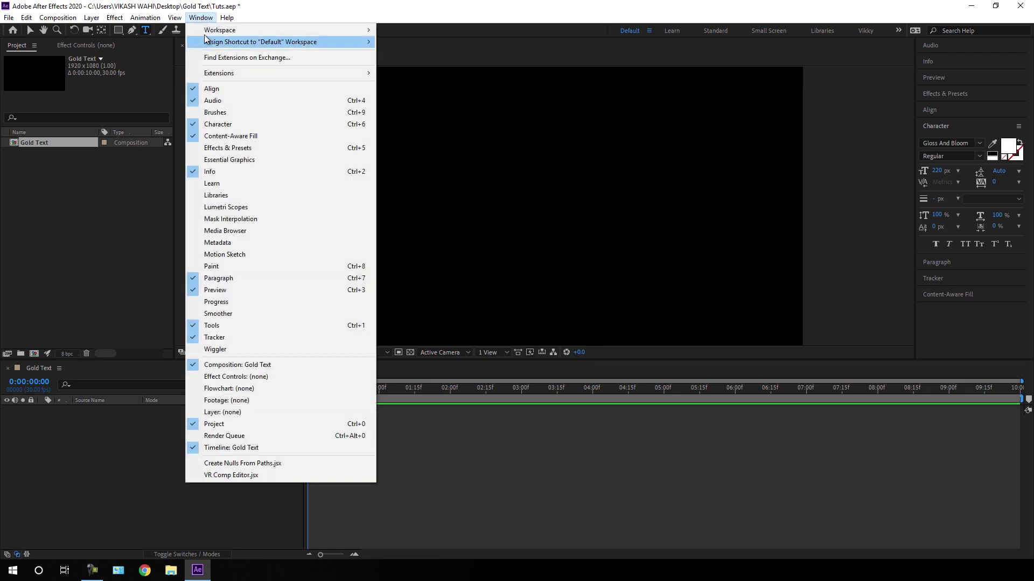
{"action": "left_click", "coordinate": [330, 7]}
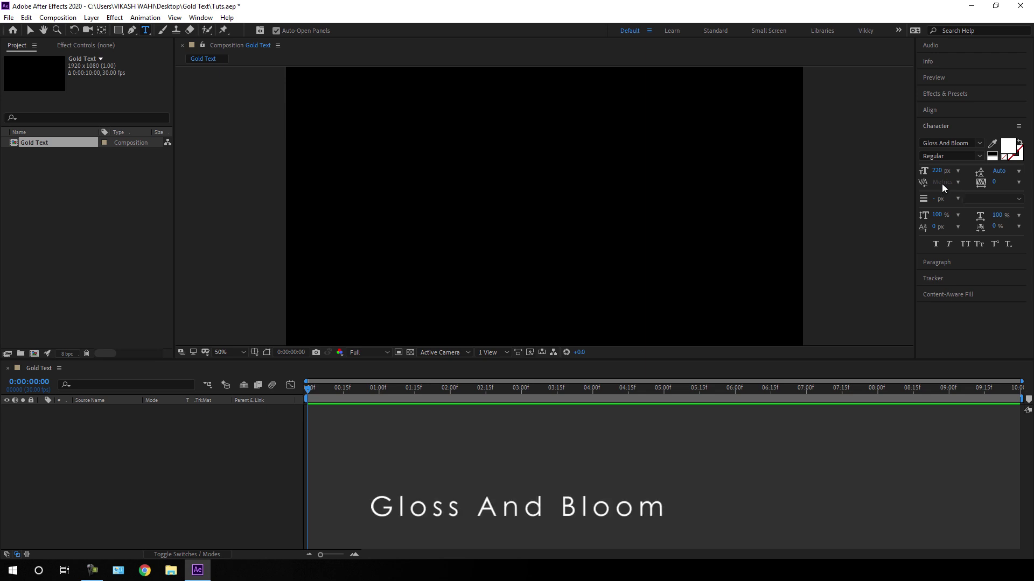
{"action": "left_click", "coordinate": [1008, 145]}
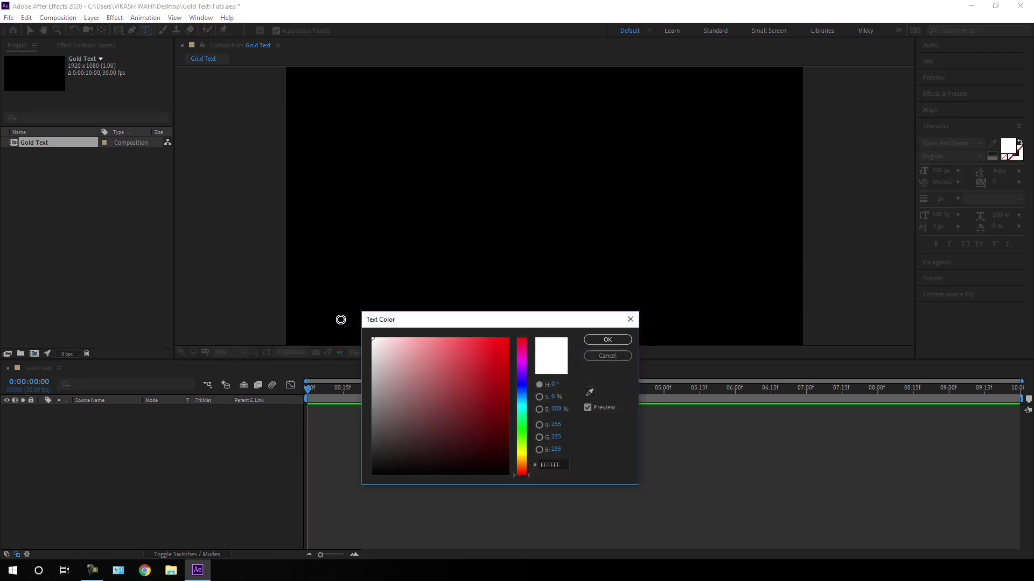
{"action": "left_click", "coordinate": [611, 341]}
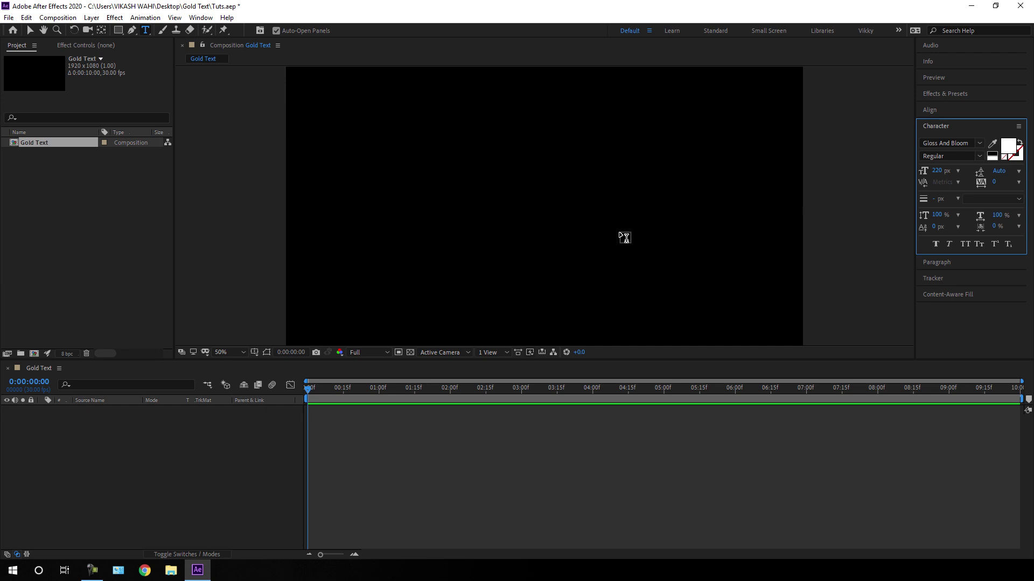
{"action": "left_click", "coordinate": [541, 213]}
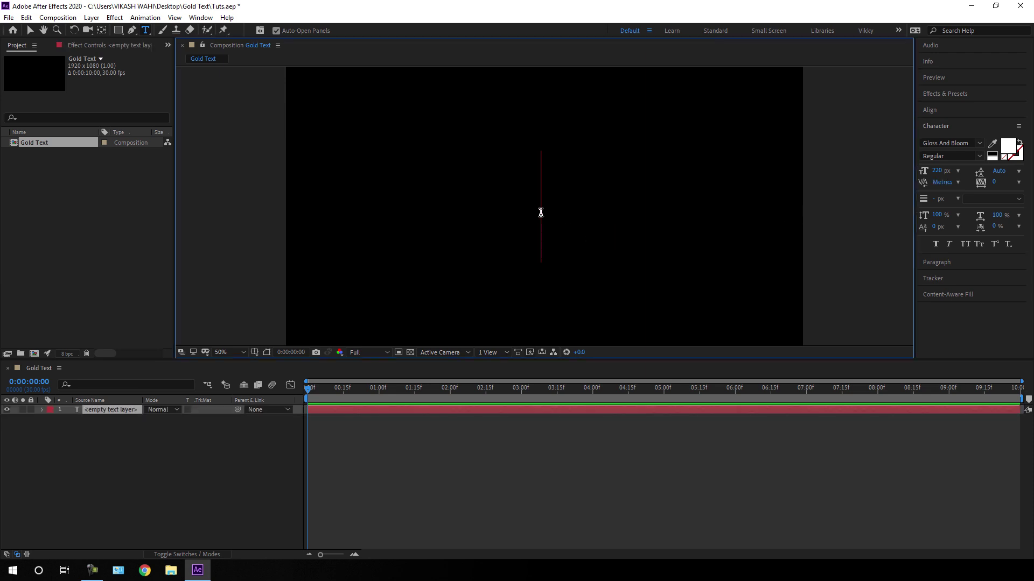
{"action": "type", "text": "Skyline"}
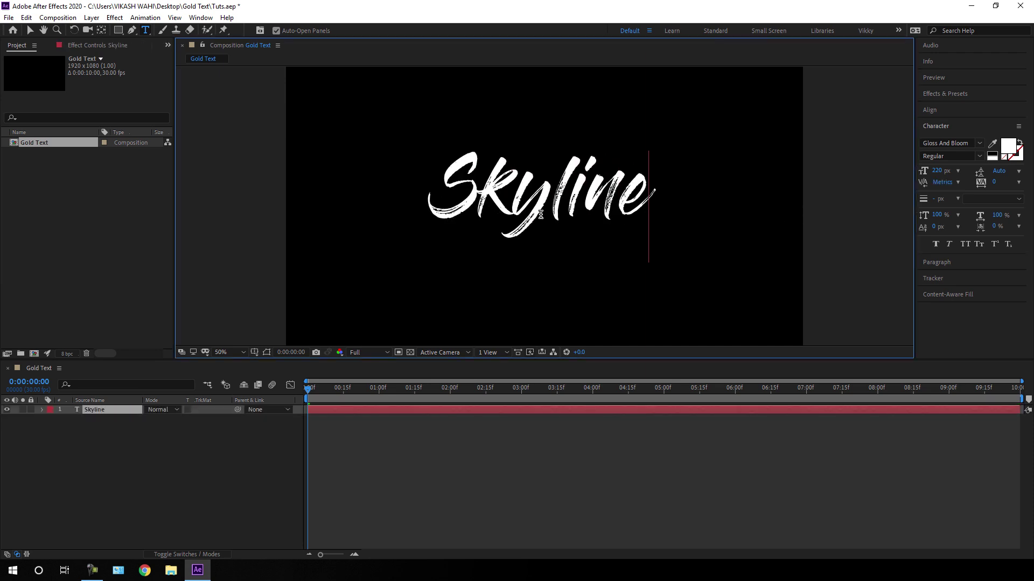
Select the whole Skyline text and set its paragraph alignment to centred
{"action": "left_click_drag", "start_coordinate": [646, 199], "coordinate": [426, 185]}
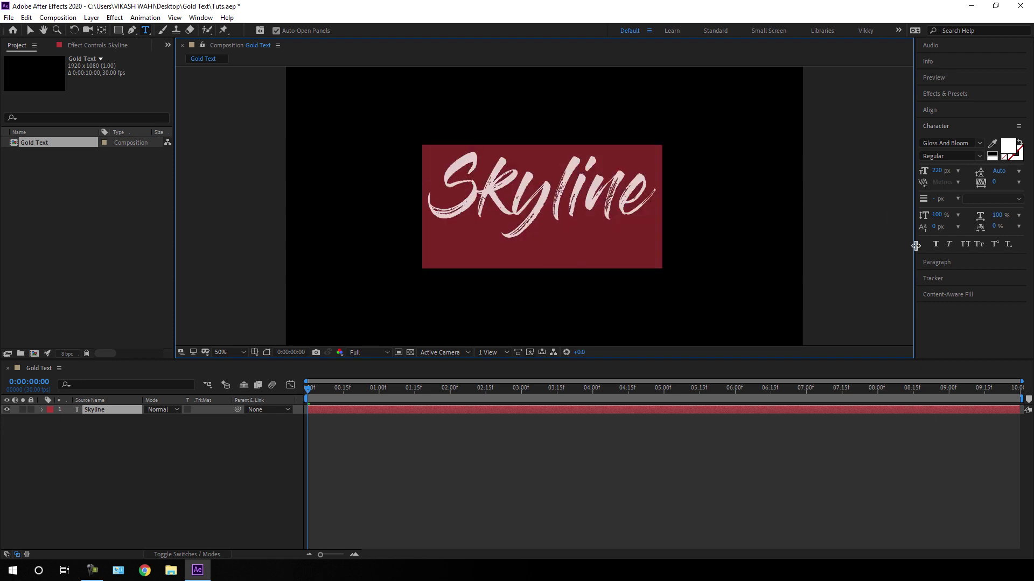
{"action": "left_click", "coordinate": [936, 263]}
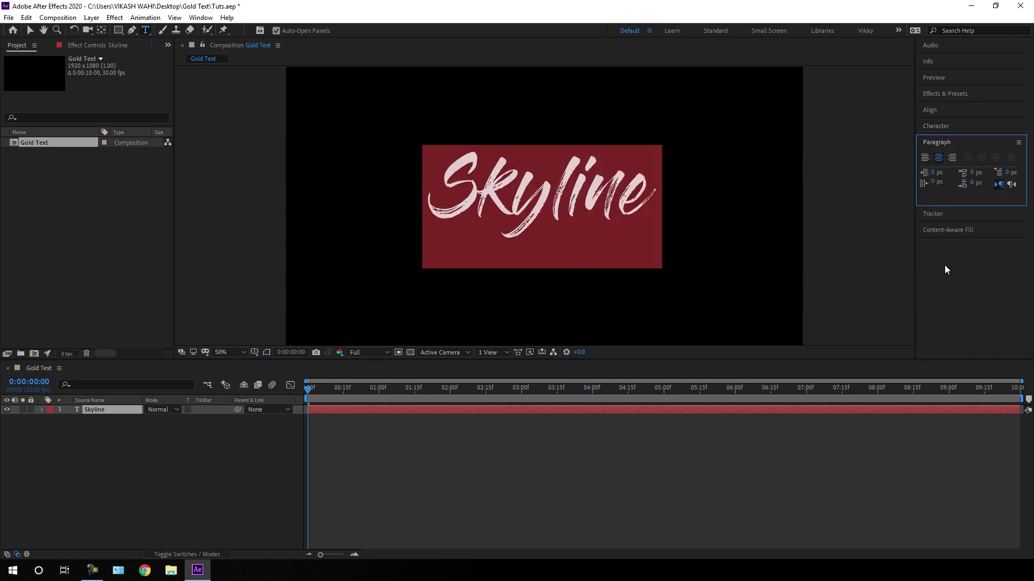
{"action": "left_click", "coordinate": [938, 160]}
{"action": "left_click", "coordinate": [201, 17]}
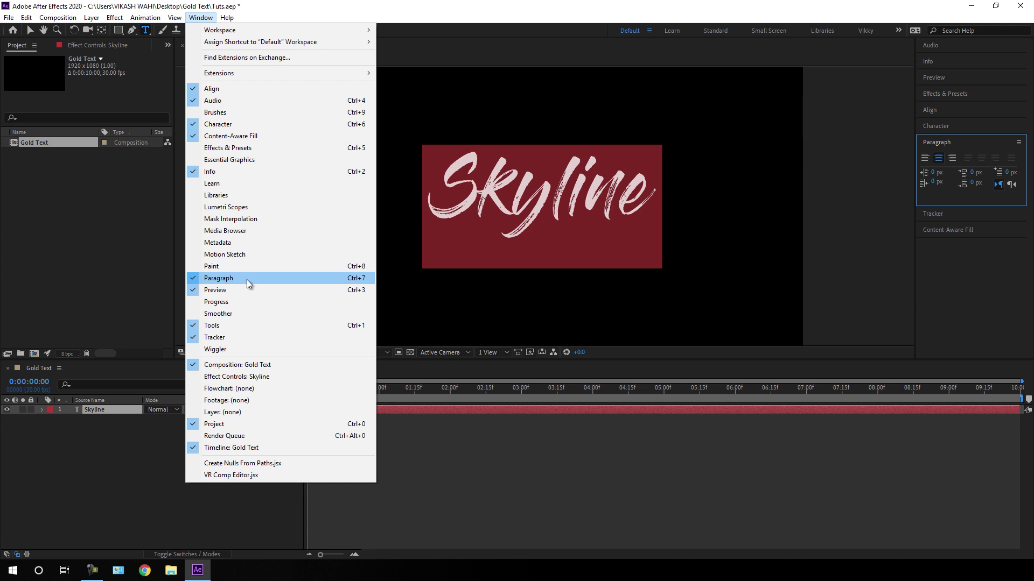
{"action": "left_click", "coordinate": [343, 4]}
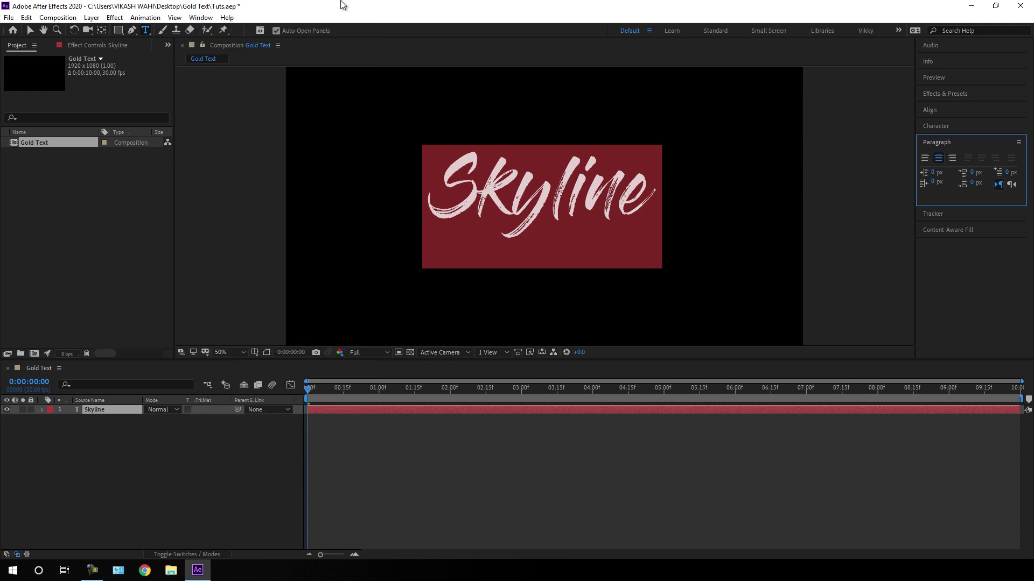
Align the Skyline layer horizontally and vertically to the centre of the composition
{"action": "left_click", "coordinate": [937, 114]}
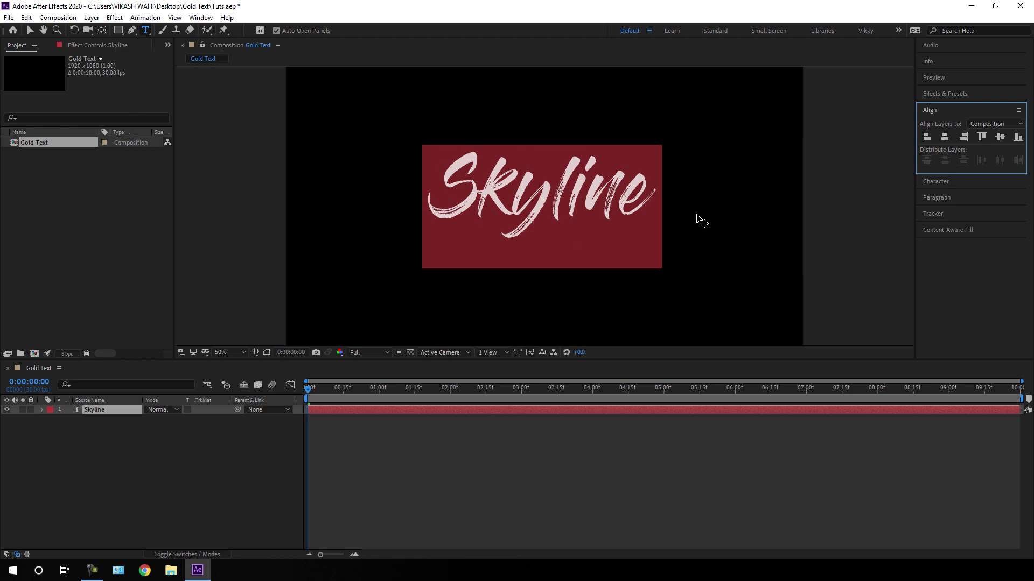
{"action": "left_click", "coordinate": [944, 137]}
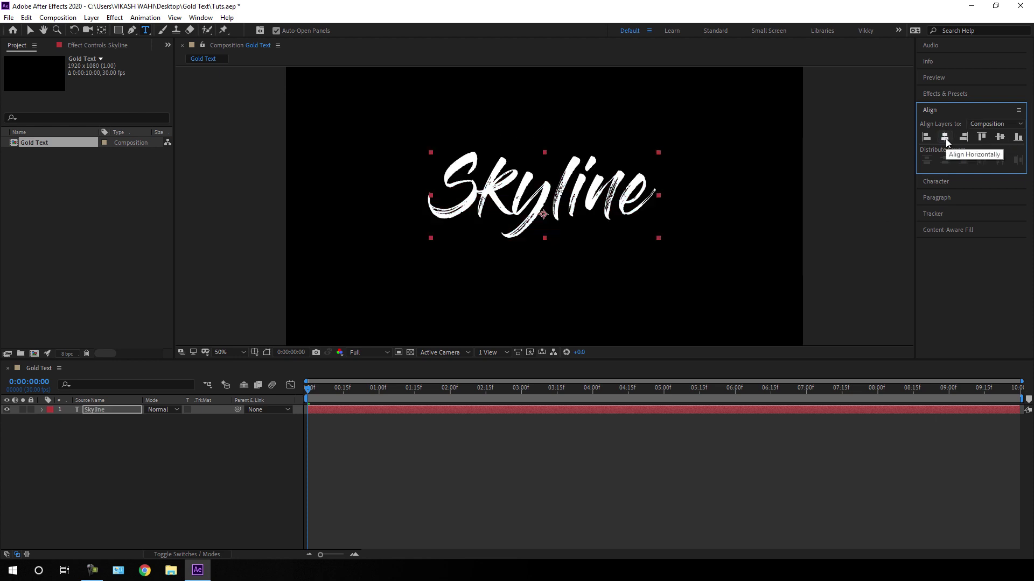
{"action": "left_click", "coordinate": [1002, 137]}
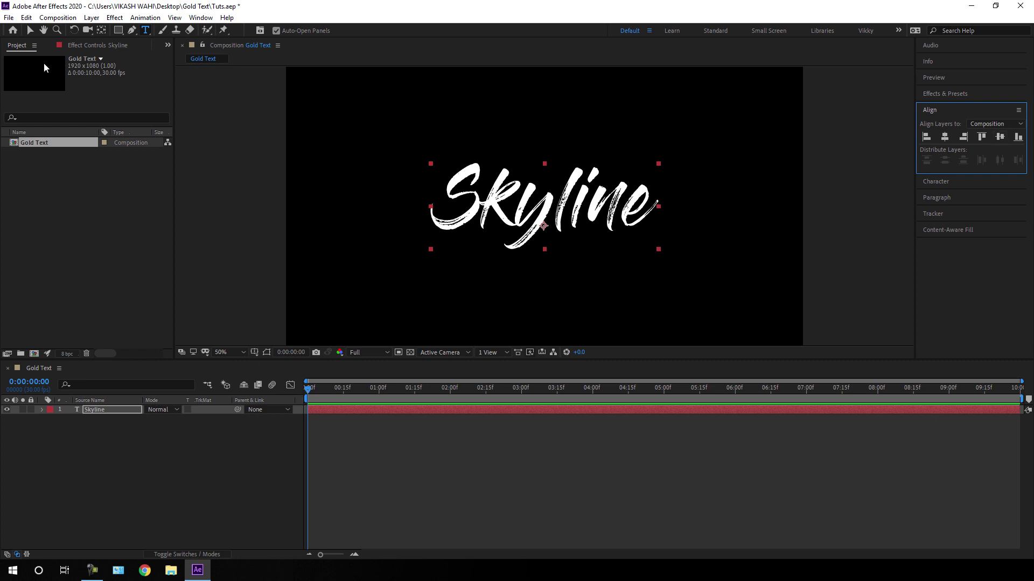
Pre-compose the Skyline layer into a new composition named "Text Comp", moving all attributes into it
{"action": "left_click", "coordinate": [31, 31]}
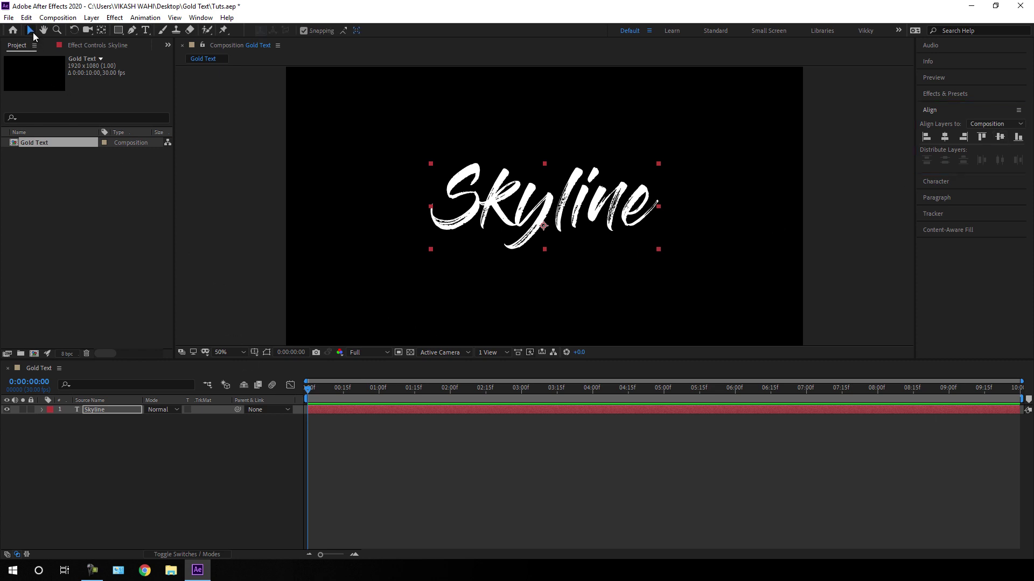
{"action": "left_click", "coordinate": [111, 411]}
{"action": "right_click", "coordinate": [111, 411]}
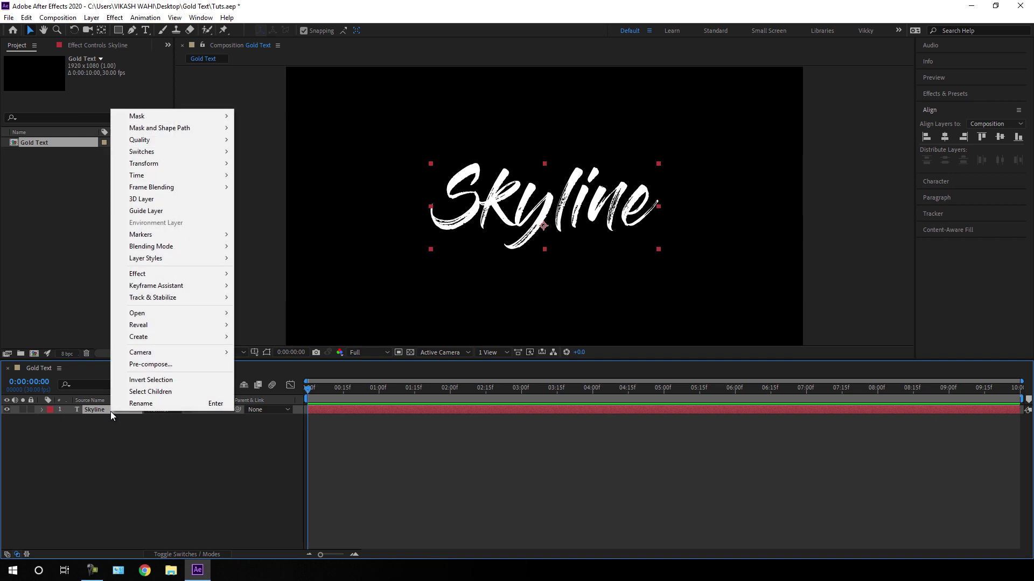
{"action": "left_click", "coordinate": [156, 365]}
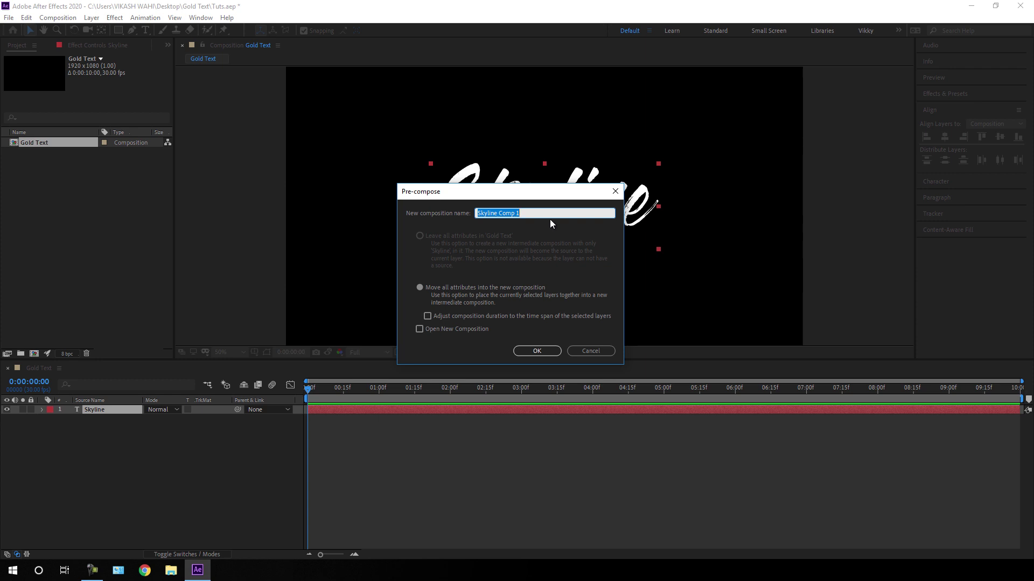
{"action": "type", "text": "Text Comp"}
{"action": "left_click", "coordinate": [545, 350]}
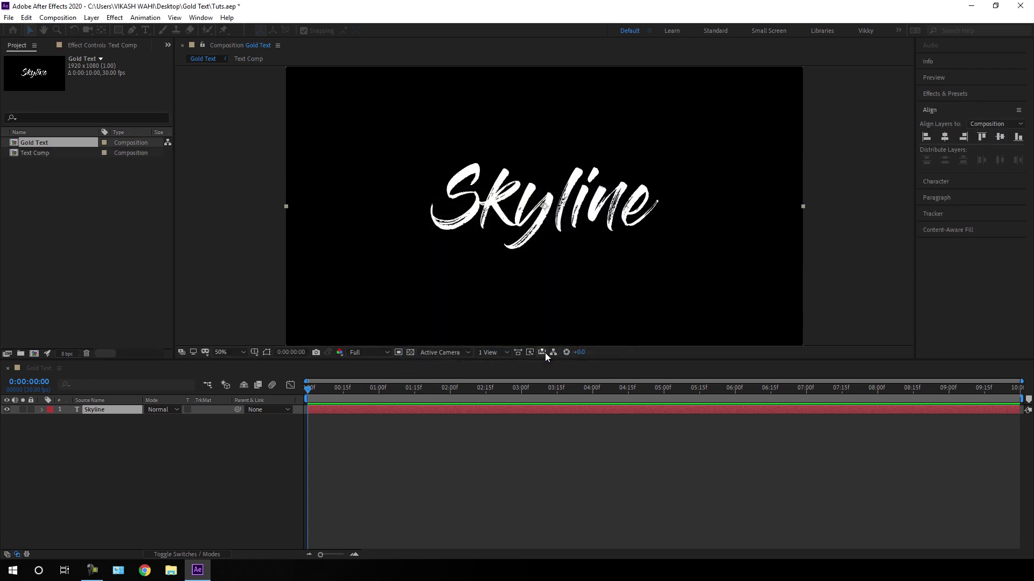
Create a black 1920 x 1080 px solid layer named "Noise" above Text Comp
{"action": "left_click", "coordinate": [176, 468]}
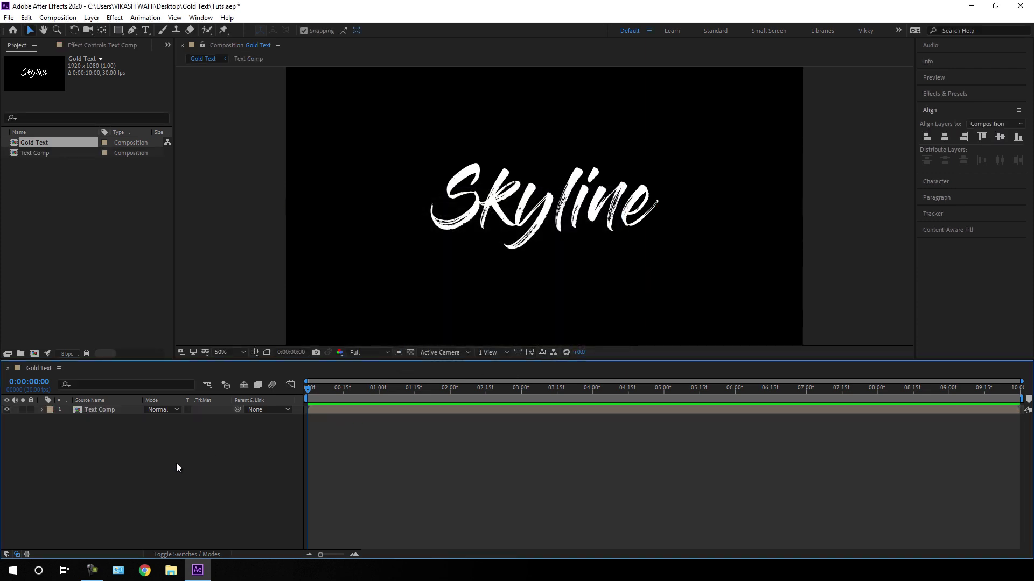
{"action": "left_click", "coordinate": [92, 17]}
{"action": "mouse_move", "coordinate": [216, 30]}
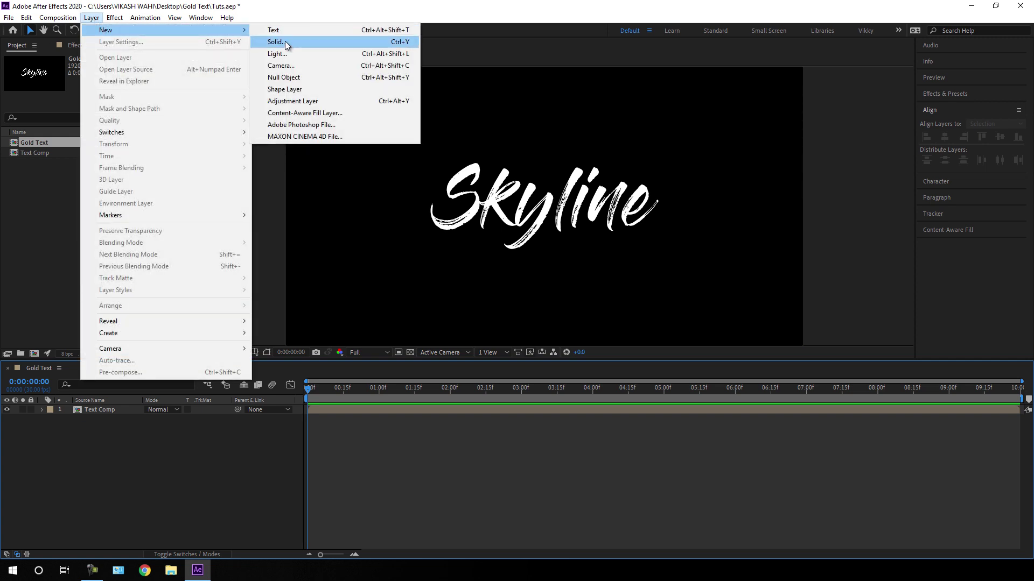
{"action": "left_click", "coordinate": [285, 41]}
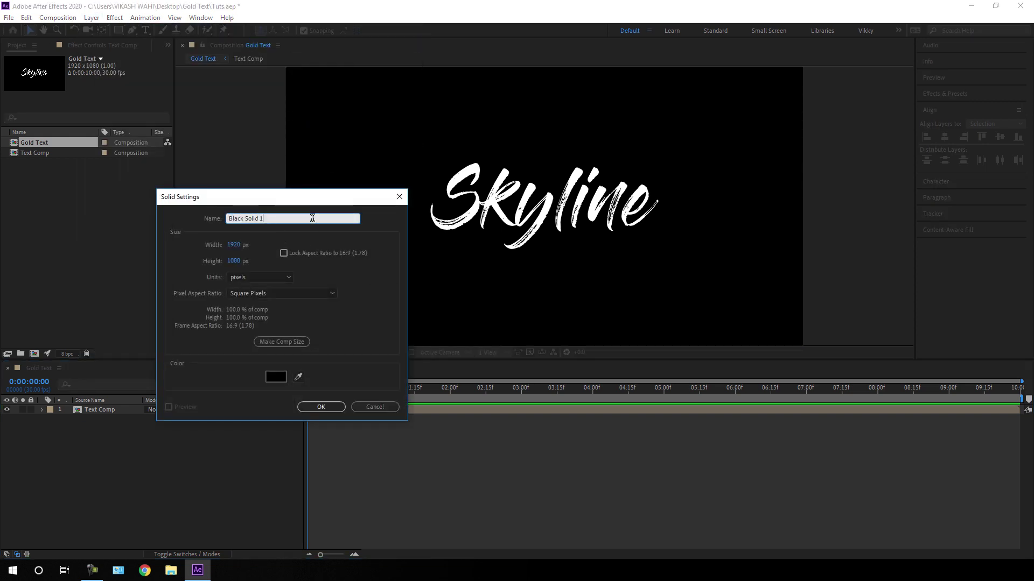
{"action": "type", "text": "Noise"}
{"action": "left_click", "coordinate": [329, 408]}
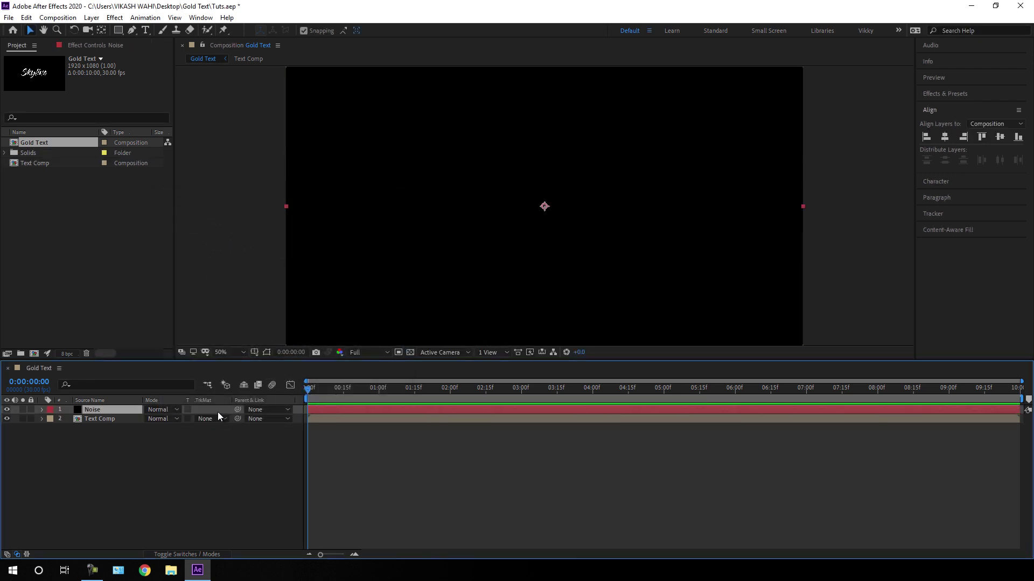
Apply the Fractal Noise effect to the Noise layer and set its fractal type to Dynamic Twist
{"action": "left_click", "coordinate": [962, 94]}
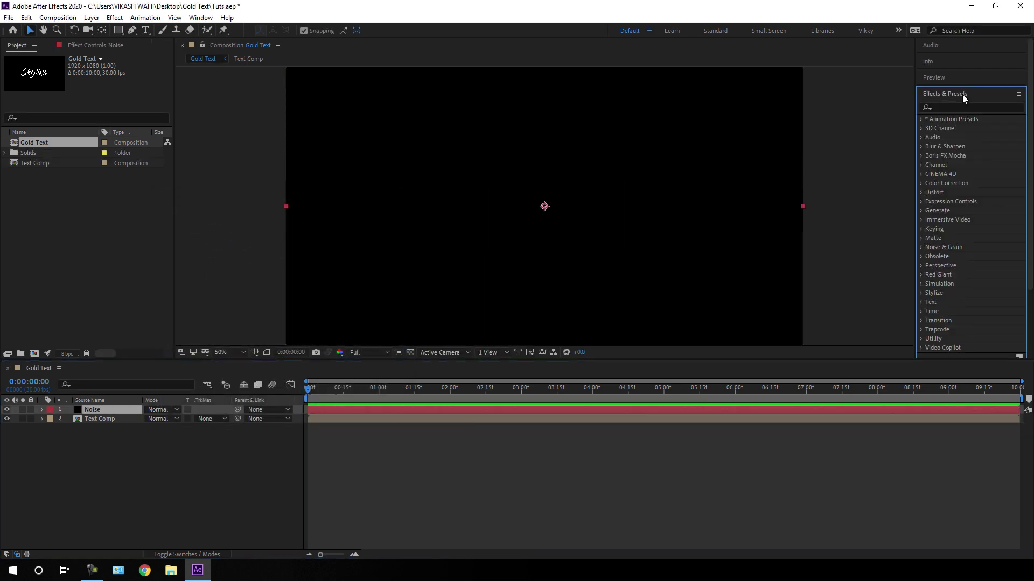
{"action": "left_click", "coordinate": [962, 106]}
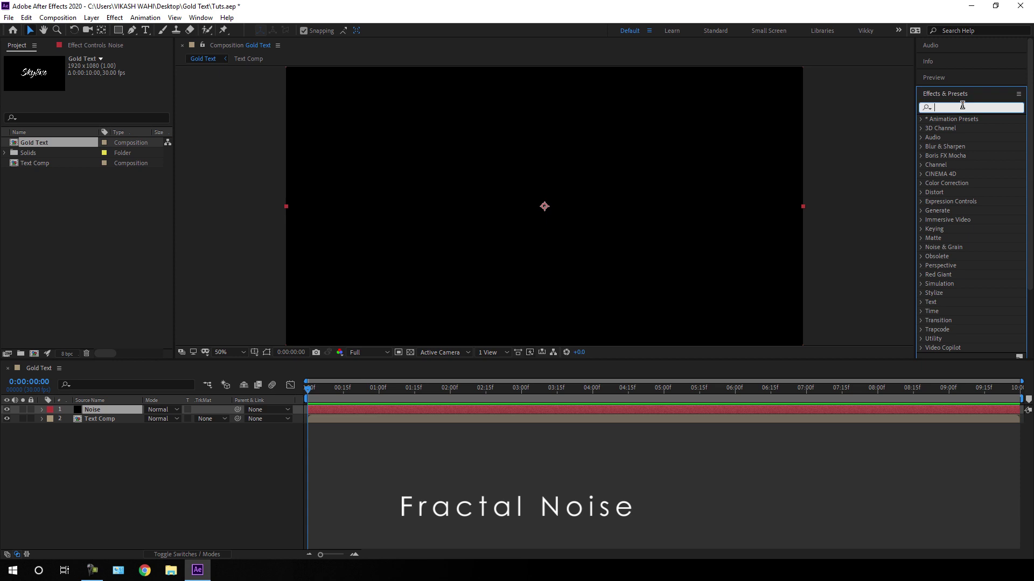
{"action": "type", "text": "fract"}
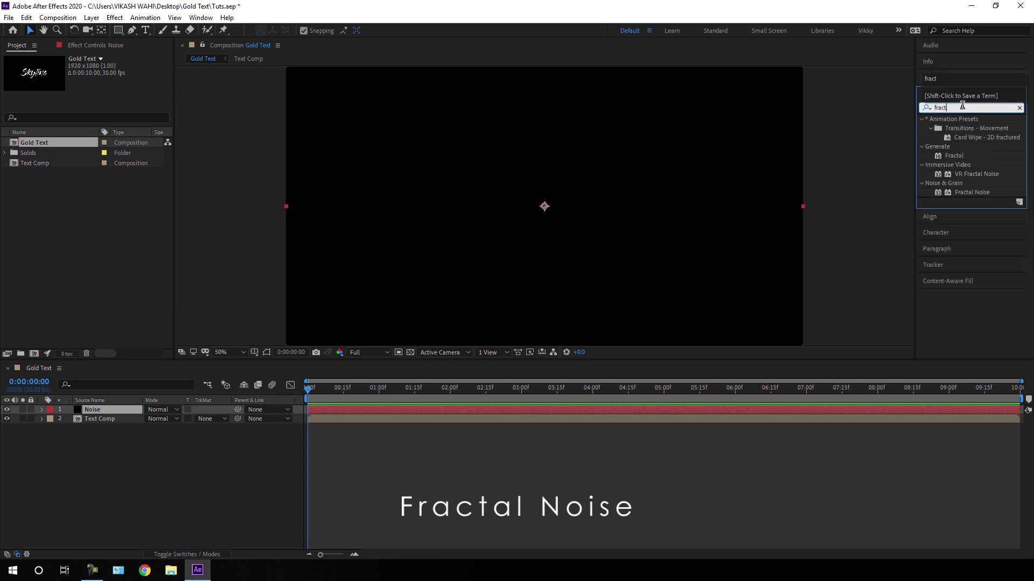
{"action": "left_click_drag", "start_coordinate": [978, 192], "coordinate": [113, 412]}
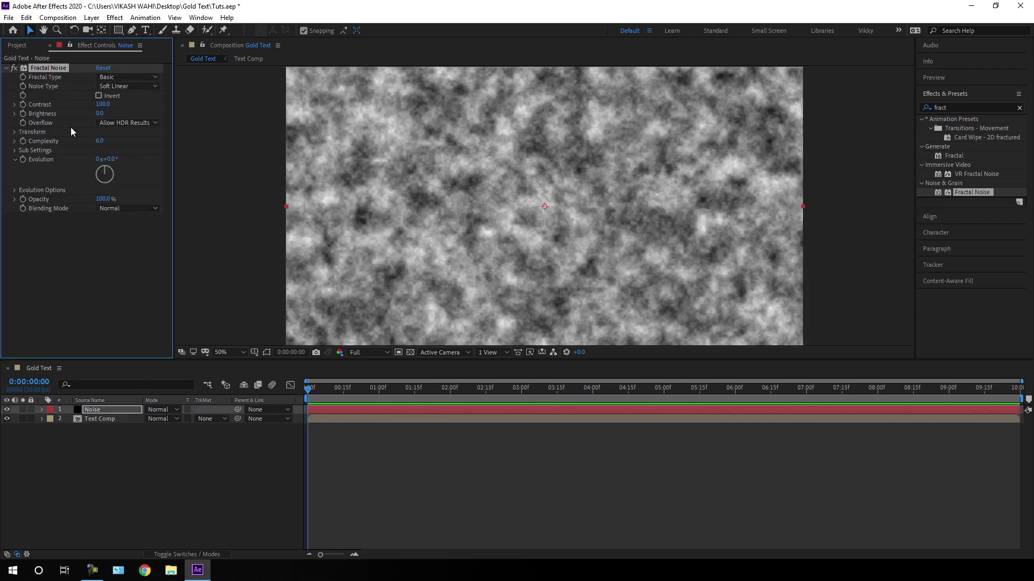
{"action": "left_click", "coordinate": [125, 78]}
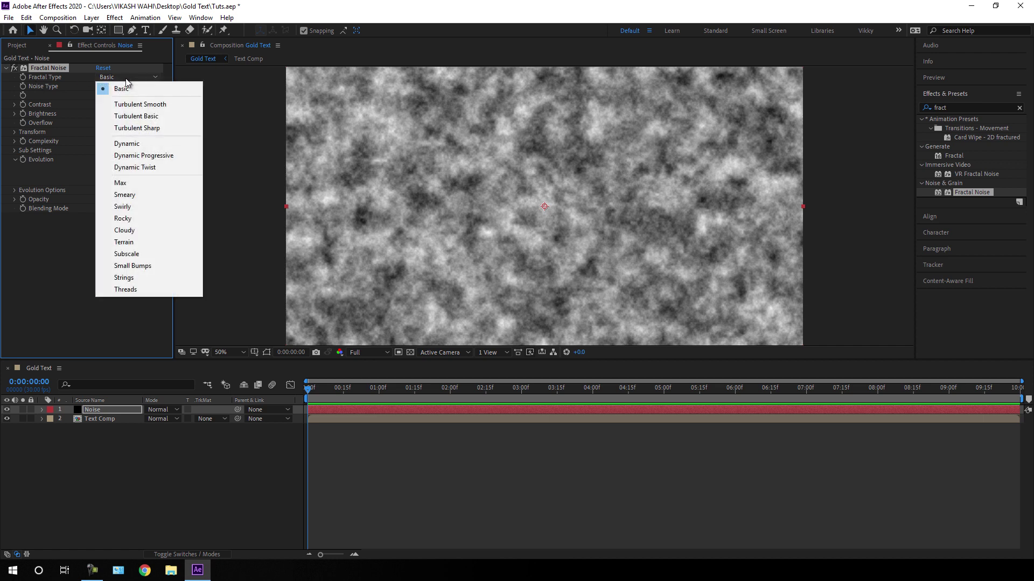
{"action": "left_click", "coordinate": [160, 167]}
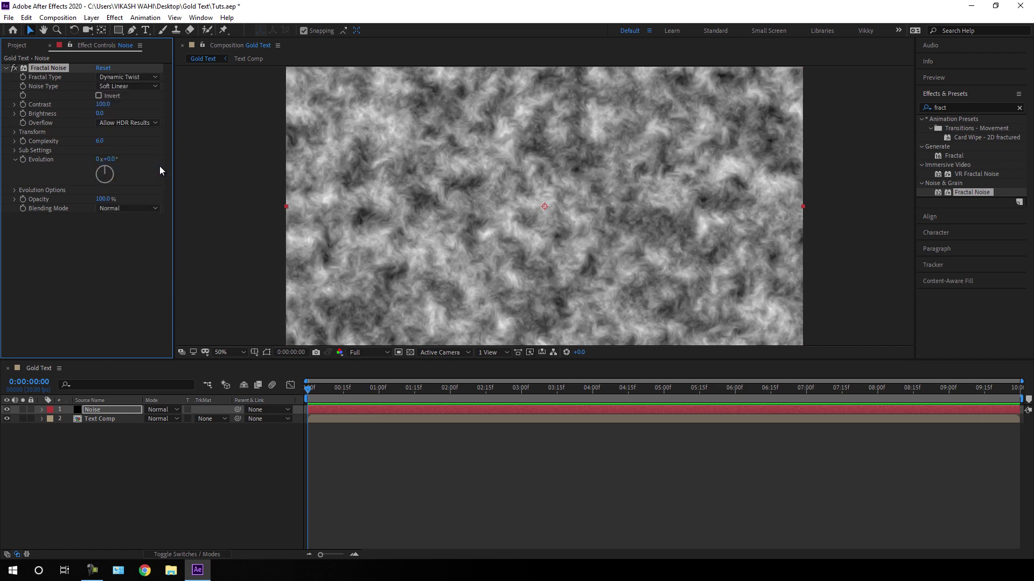
Set the Fractal Noise contrast to 150 and its transform scale to 150
{"action": "left_click", "coordinate": [103, 105]}
{"action": "type", "text": "150"}
{"action": "key", "text": "Return"}
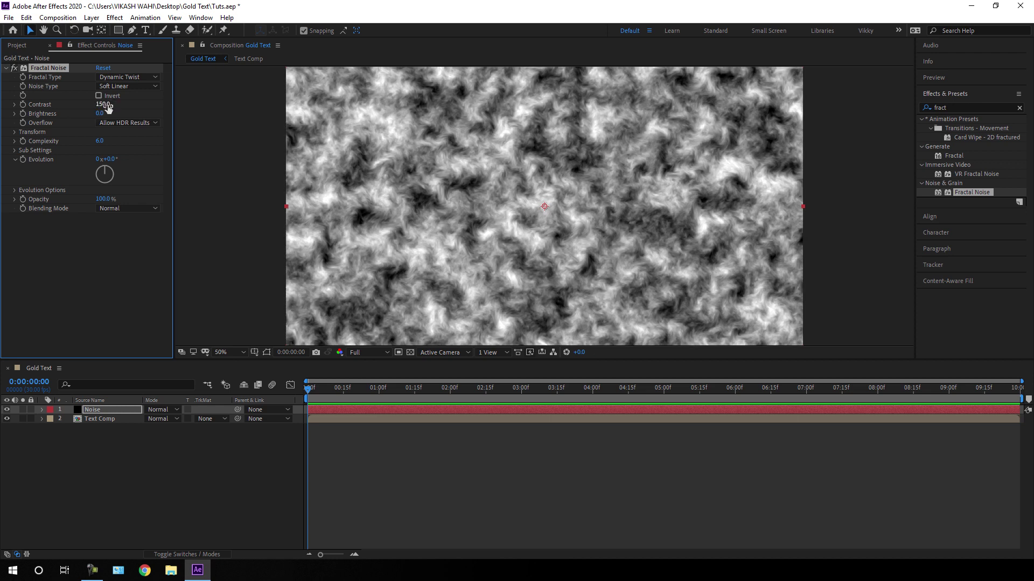
{"action": "left_click", "coordinate": [14, 134]}
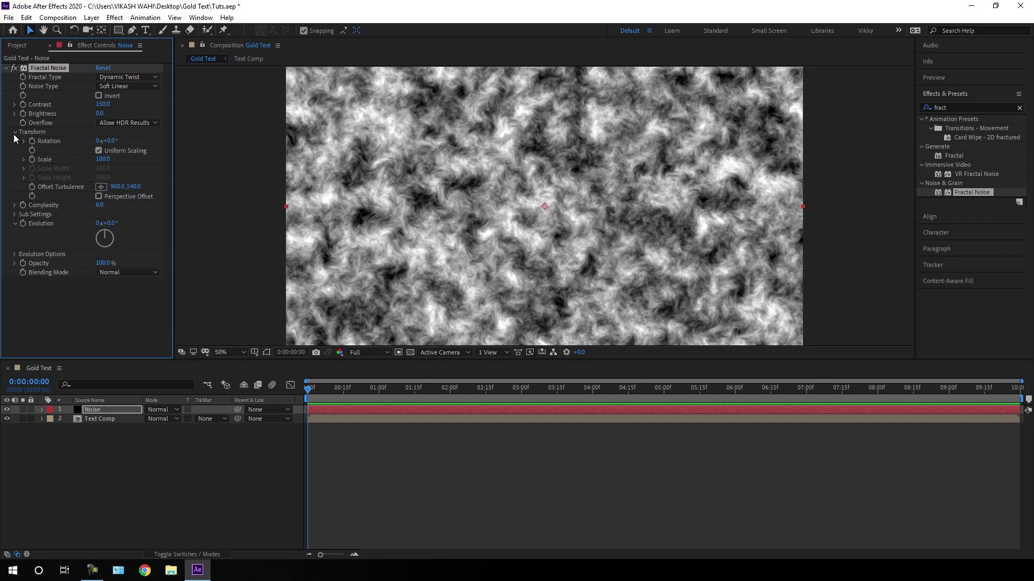
{"action": "left_click", "coordinate": [103, 160]}
{"action": "type", "text": "150"}
{"action": "key", "text": "Return"}
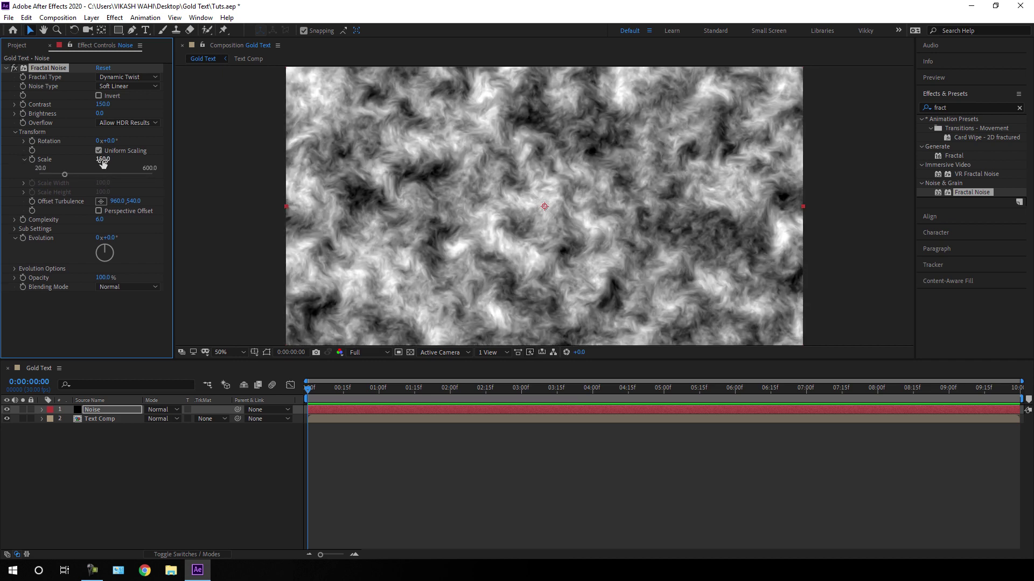
Set the Fractal Noise sub scaling to 85 in its sub settings
{"action": "left_click", "coordinate": [15, 229]}
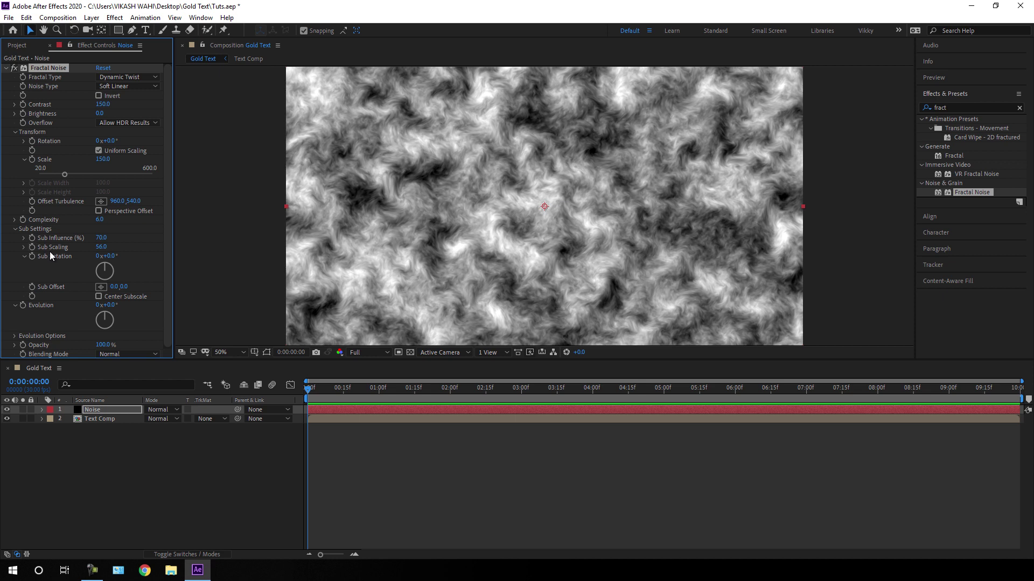
{"action": "left_click", "coordinate": [102, 247]}
{"action": "type", "text": "85"}
{"action": "key", "text": "Return"}
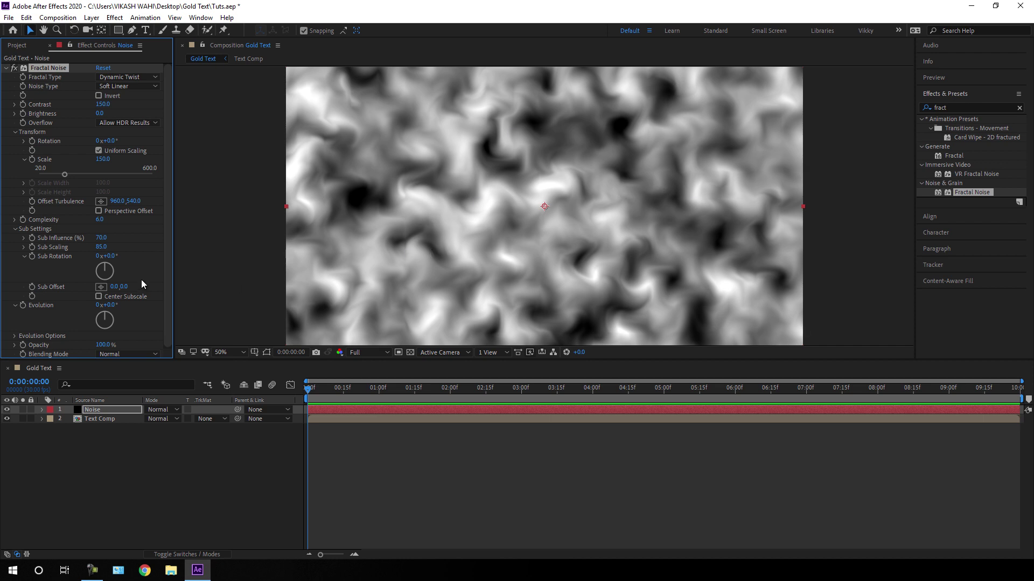
Add the expression time*50 to the Evolution property of the Noise layer's Fractal Noise effect
{"action": "mouse_move", "coordinate": [114, 304]}
{"action": "left_mouse_down"}
{"action": "mouse_move", "coordinate": [147, 307]}
{"action": "mouse_move", "coordinate": [118, 309]}
{"action": "left_mouse_up"}
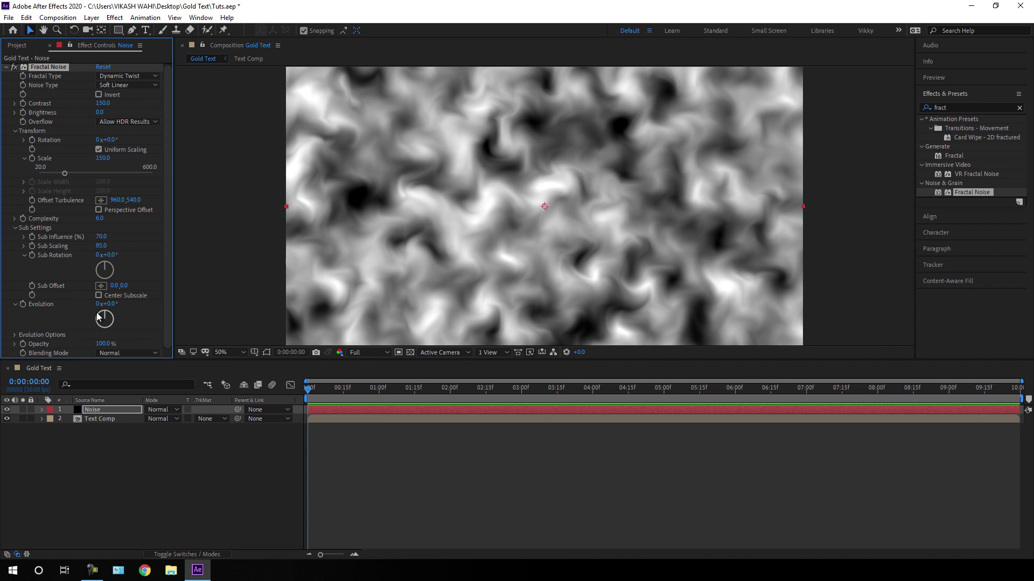
{"action": "left_click", "coordinate": [23, 305], "text": "alt"}
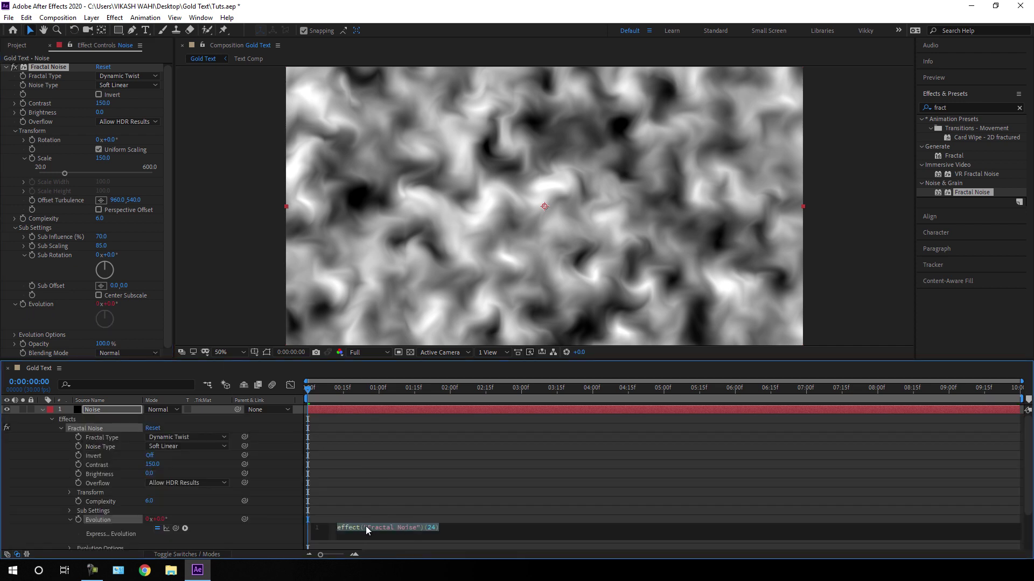
{"action": "key", "text": "BackSpace"}
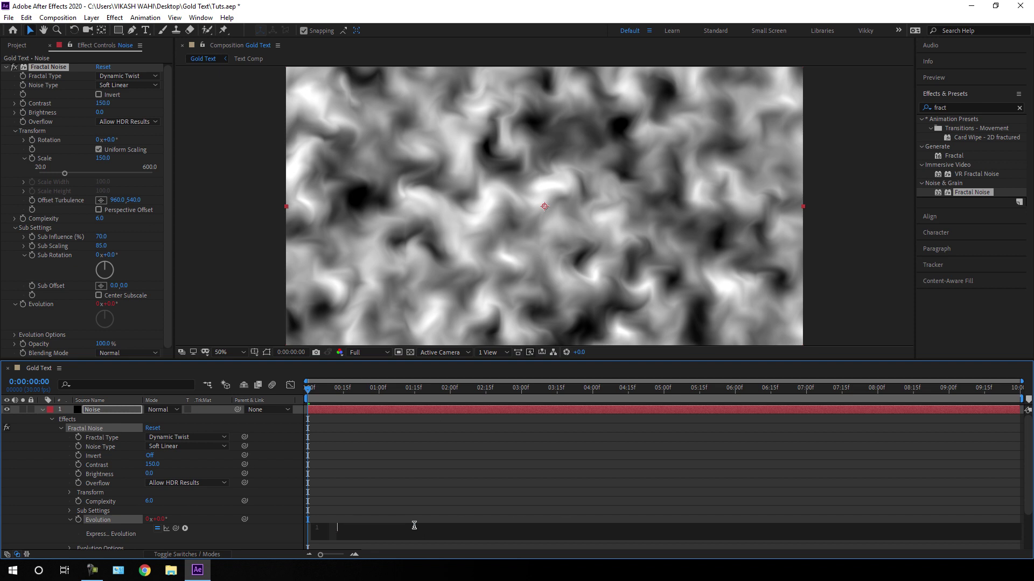
{"action": "type", "text": "t"}
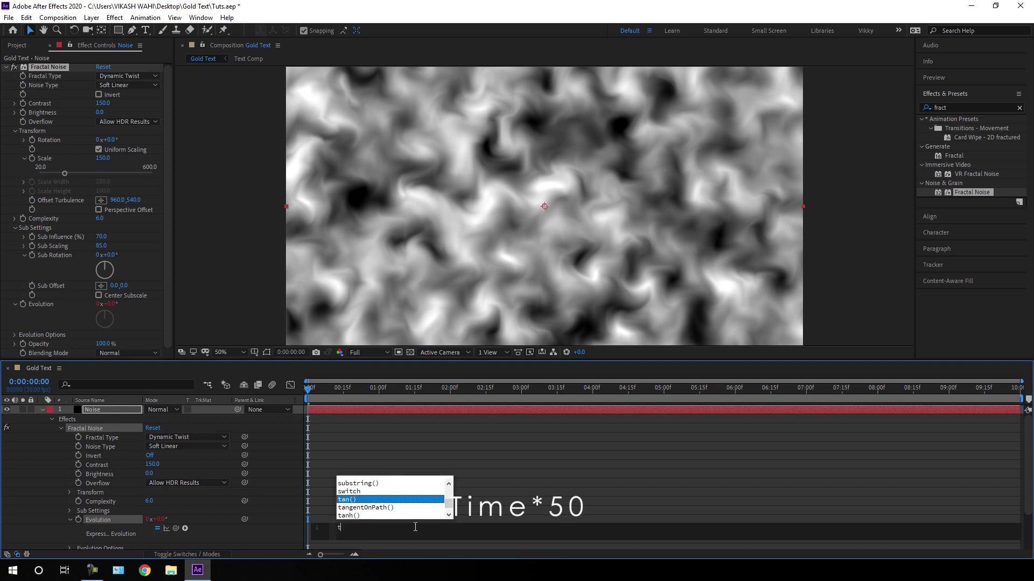
{"action": "type", "text": "ime"}
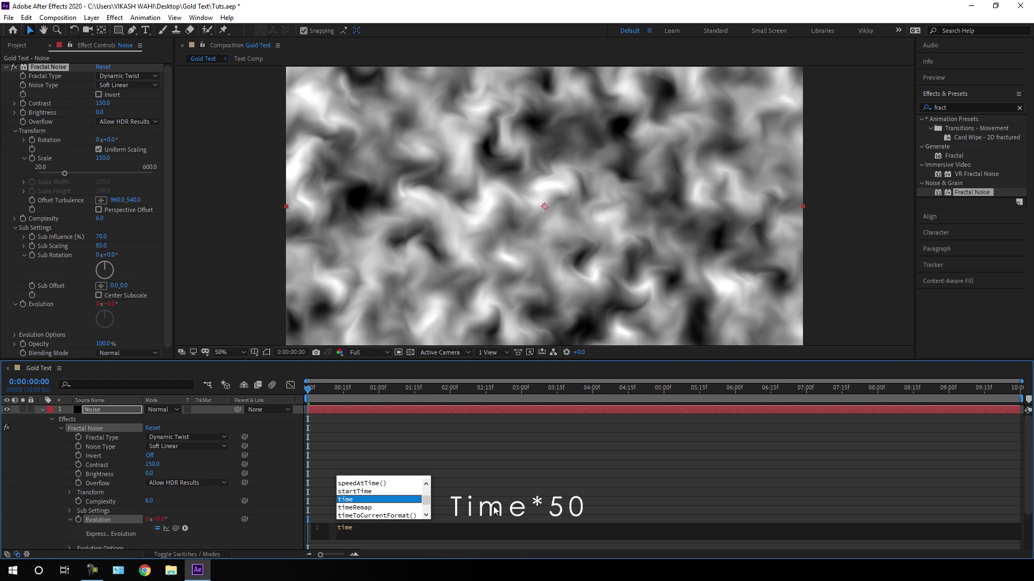
{"action": "type", "text": "*50"}
{"action": "left_click", "coordinate": [504, 507]}
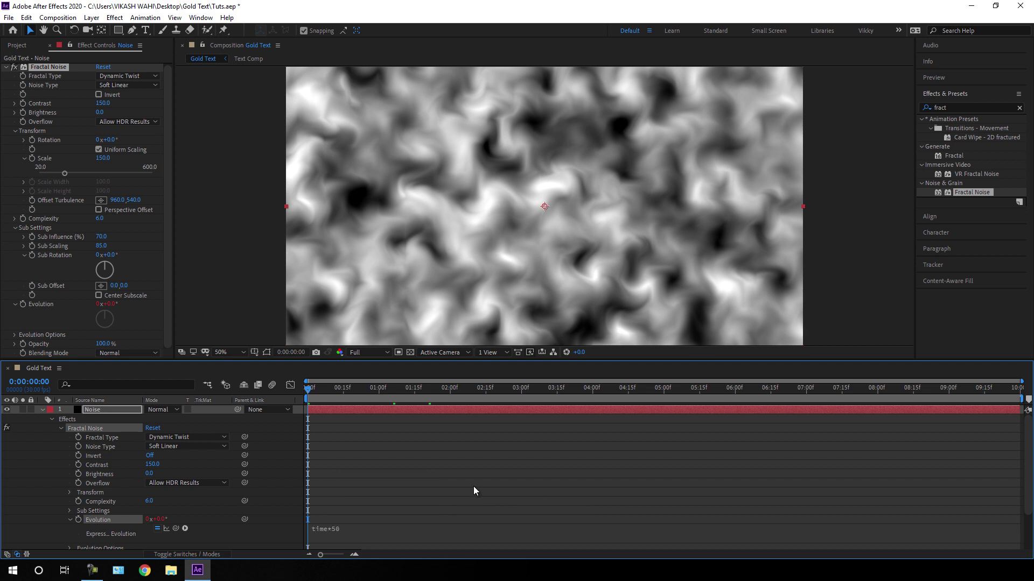
Scrub through the timeline to preview the evolving noise, and collapse the Noise layer and its effect settings
{"action": "left_click_drag", "start_coordinate": [338, 388], "coordinate": [725, 415]}
{"action": "left_click_drag", "start_coordinate": [587, 410], "coordinate": [586, 410]}
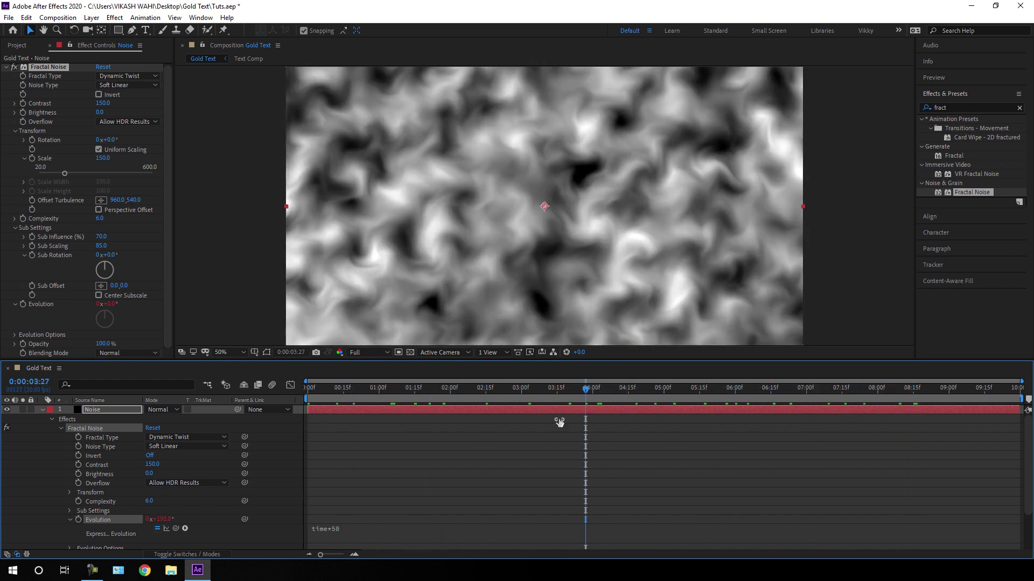
{"action": "left_click", "coordinate": [41, 409]}
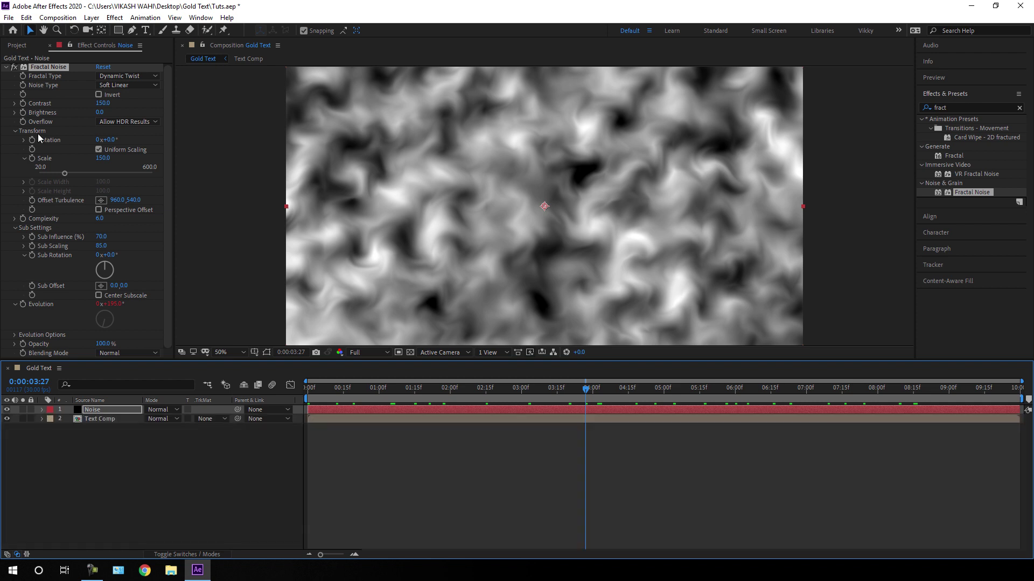
{"action": "left_click", "coordinate": [6, 68]}
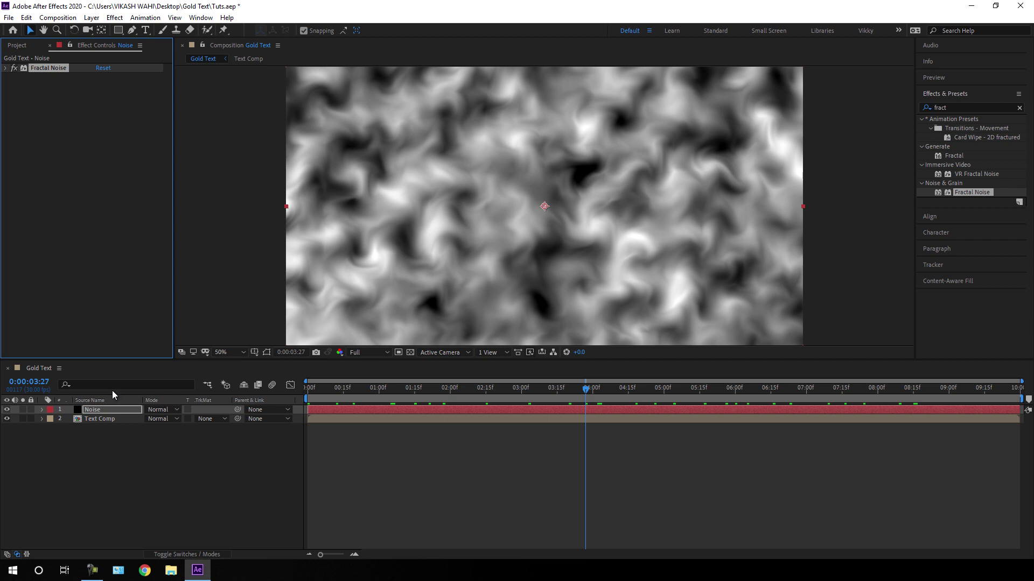
Duplicate the Noise layer and invert the Fractal Noise on the upper copy
{"action": "left_click", "coordinate": [120, 410]}
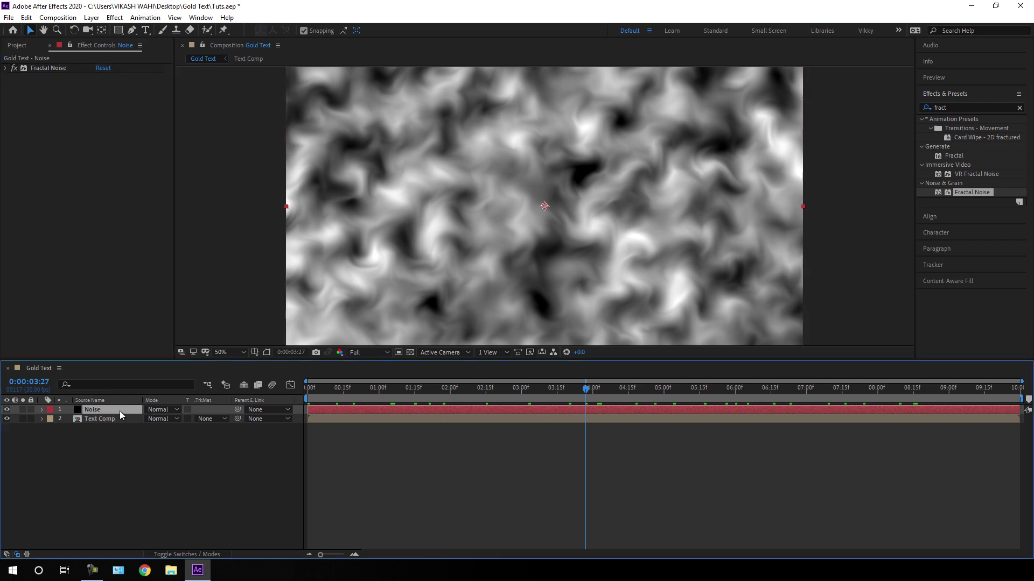
{"action": "key", "text": "ctrl+d"}
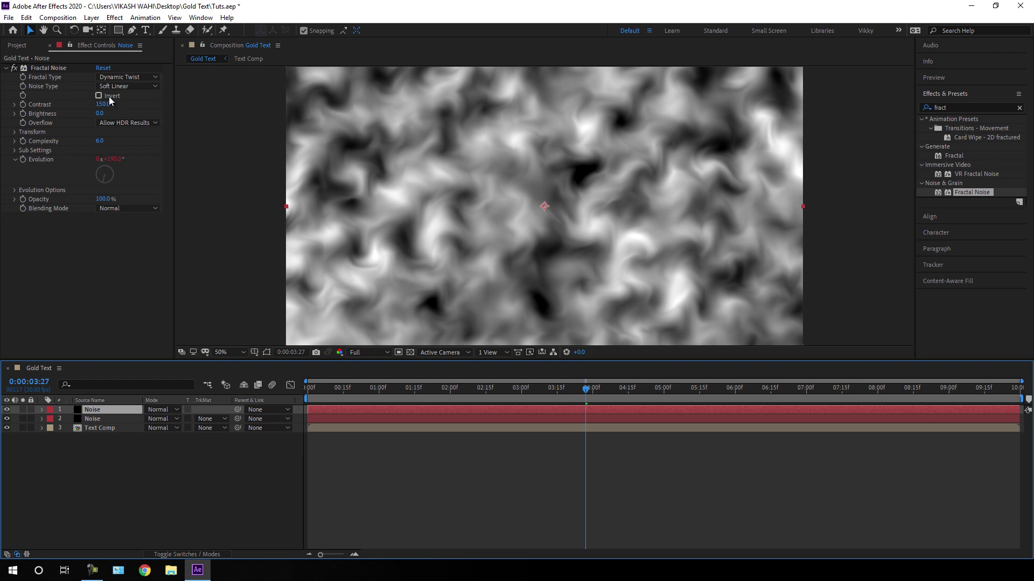
{"action": "left_click", "coordinate": [98, 96]}
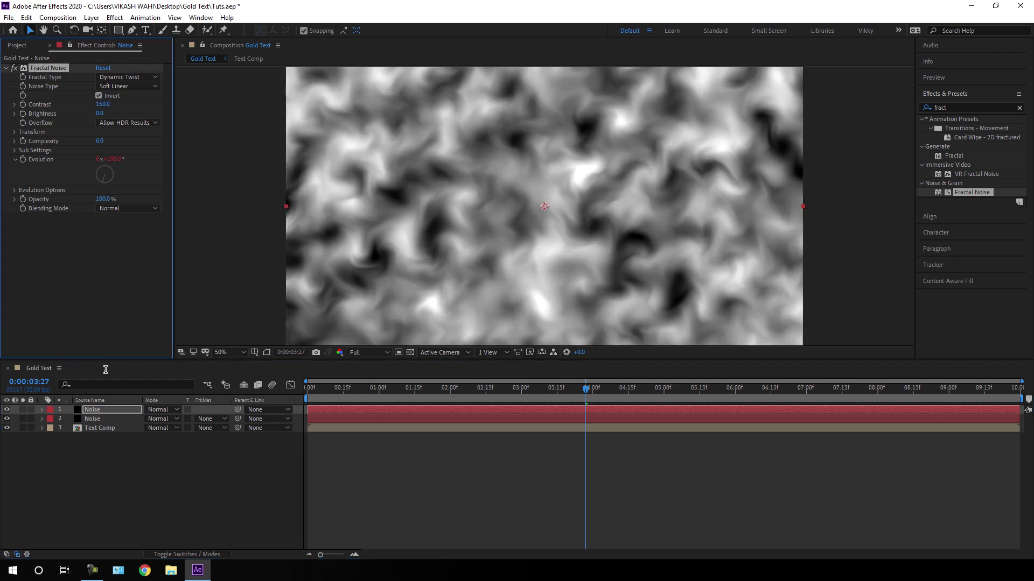
Pre-compose both Noise layers into a new composition named "Noise" and scrub the timeline to preview it
{"action": "left_click", "coordinate": [118, 419]}
{"action": "left_click", "coordinate": [118, 412], "text": "shift"}
{"action": "right_click", "coordinate": [118, 411]}
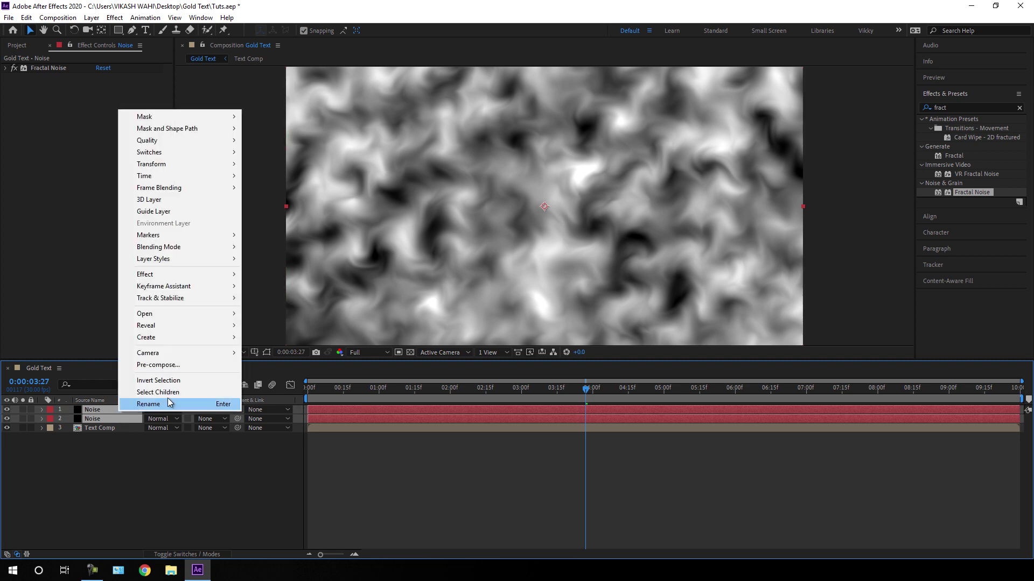
{"action": "left_click", "coordinate": [159, 368]}
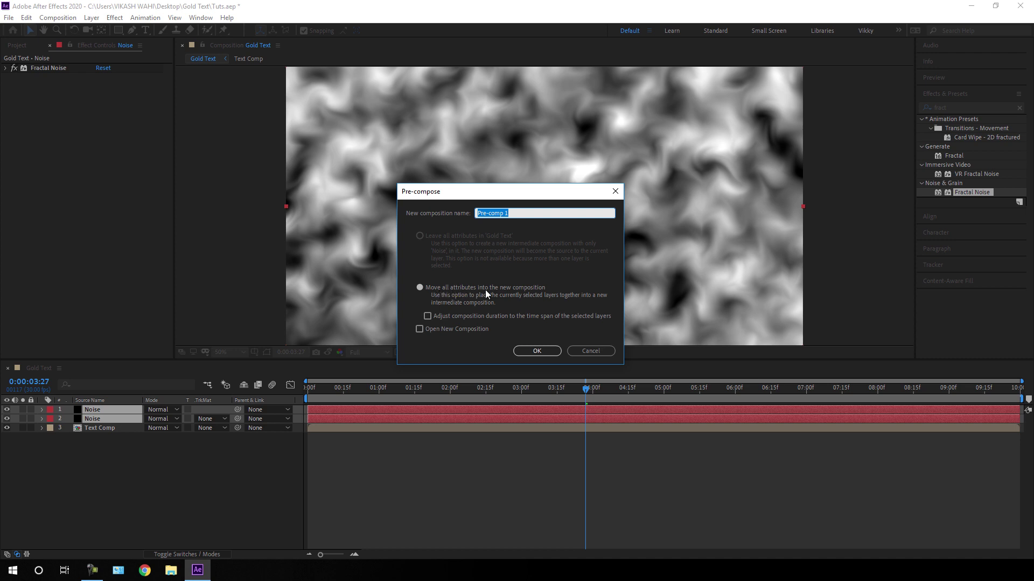
{"action": "key", "text": "BackSpace"}
{"action": "type", "text": "Noise"}
{"action": "left_click", "coordinate": [537, 351]}
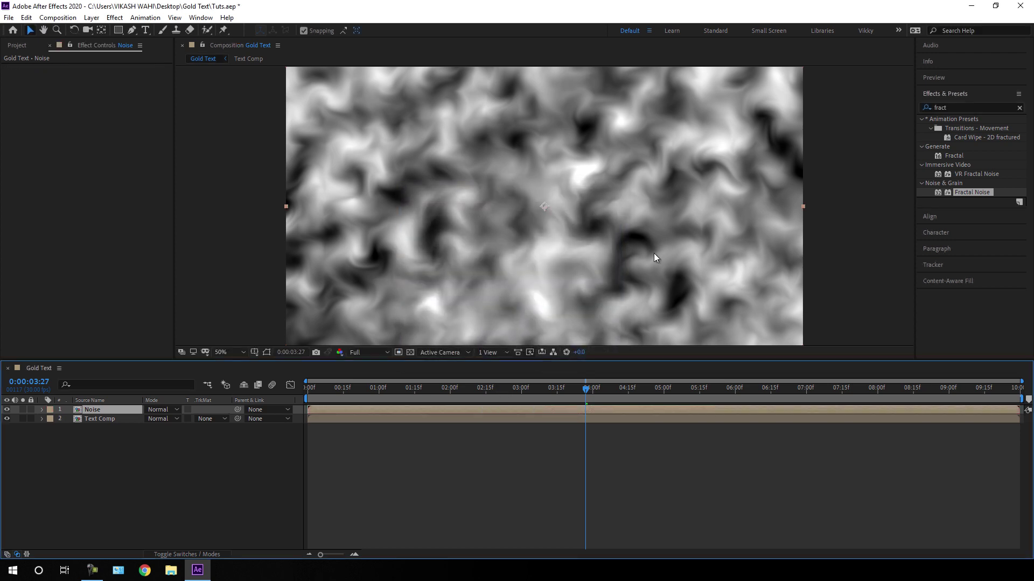
{"action": "left_click_drag", "start_coordinate": [569, 392], "coordinate": [695, 398]}
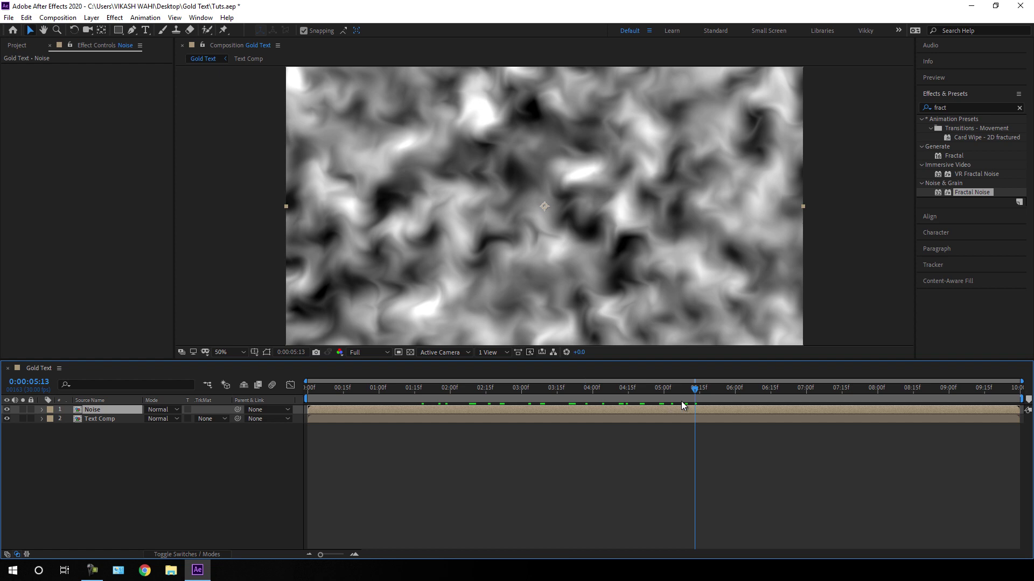
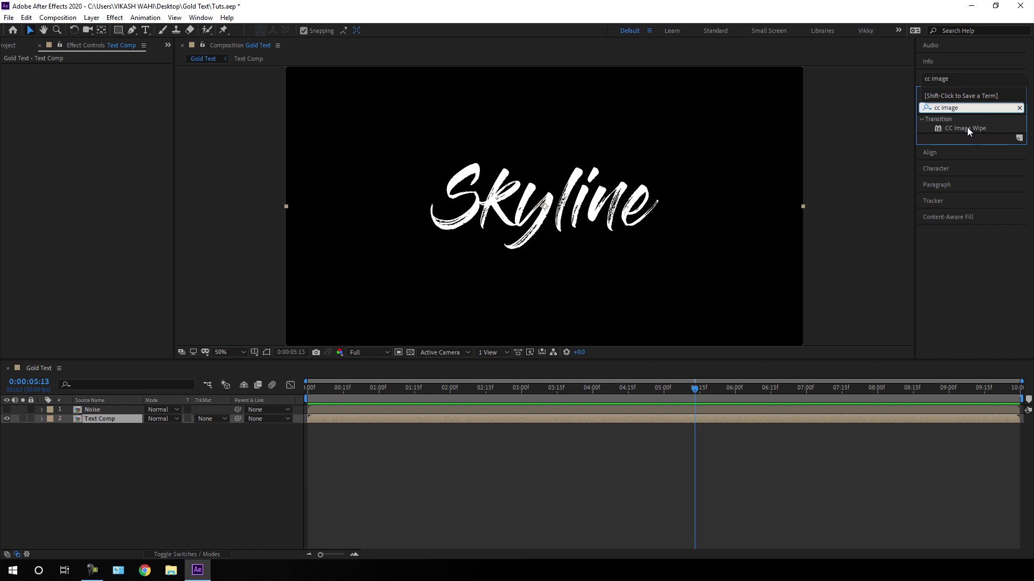
Apply the CC Image Wipe effect to the Text Comp layer and set its gradient layer to Noise
{"action": "left_click_drag", "start_coordinate": [967, 128], "coordinate": [118, 420]}
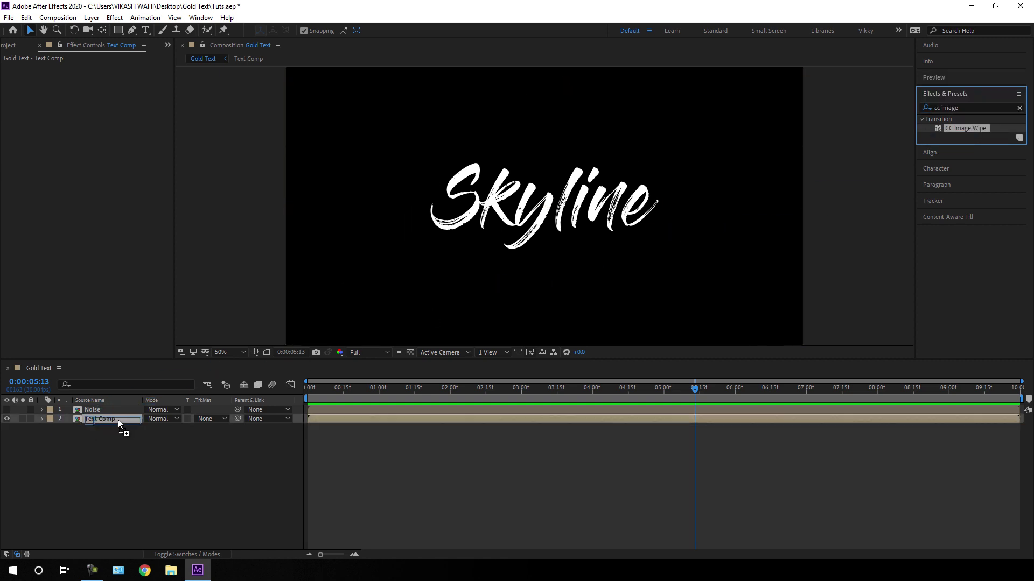
{"action": "left_click", "coordinate": [113, 419]}
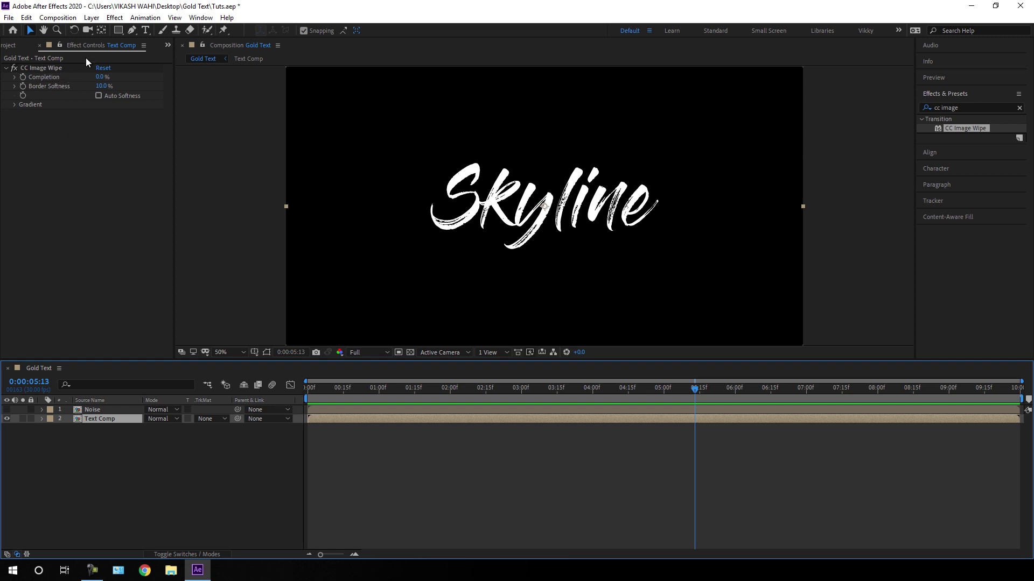
{"action": "left_click", "coordinate": [14, 104]}
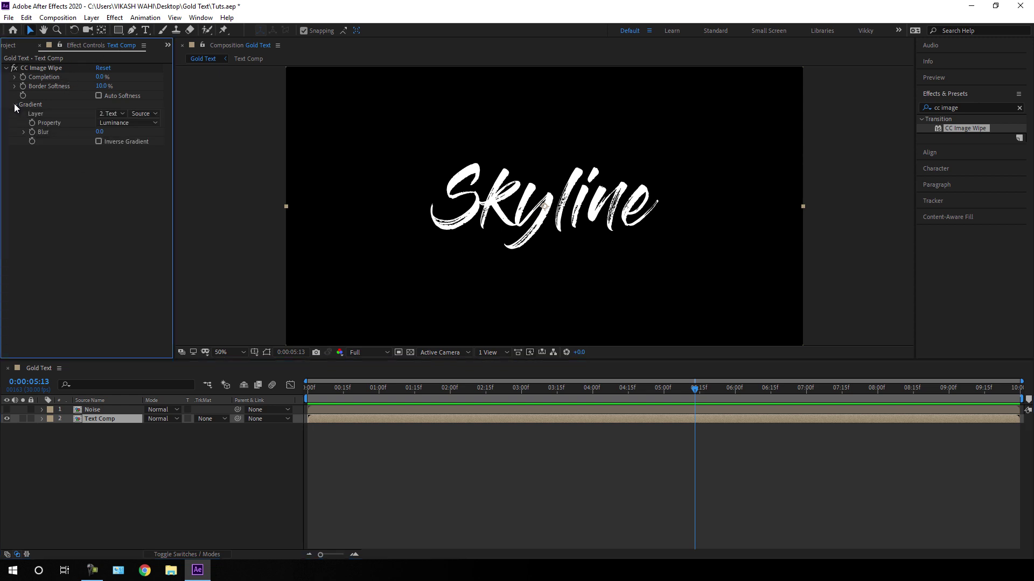
{"action": "left_click", "coordinate": [112, 113]}
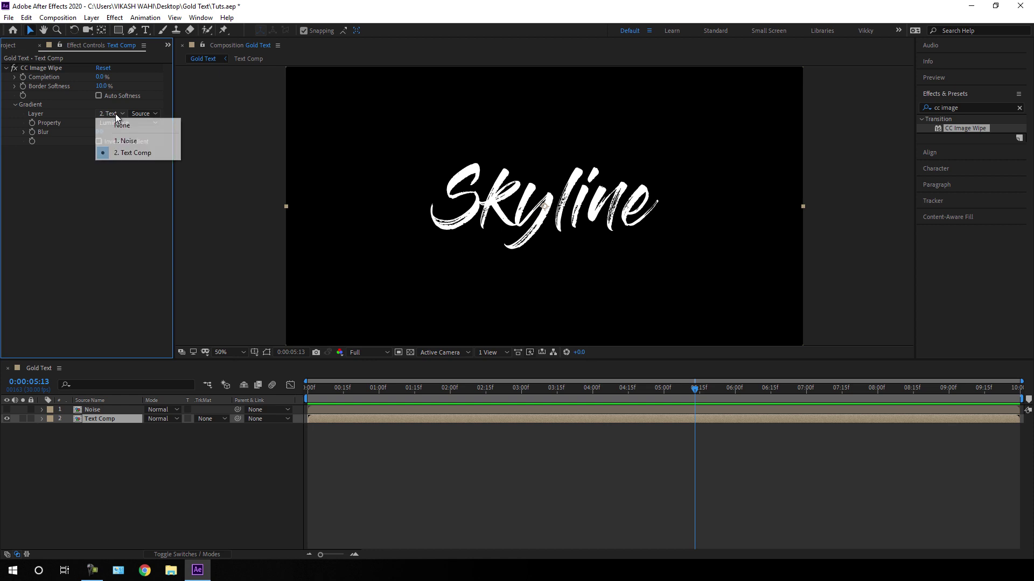
{"action": "left_click", "coordinate": [135, 141]}
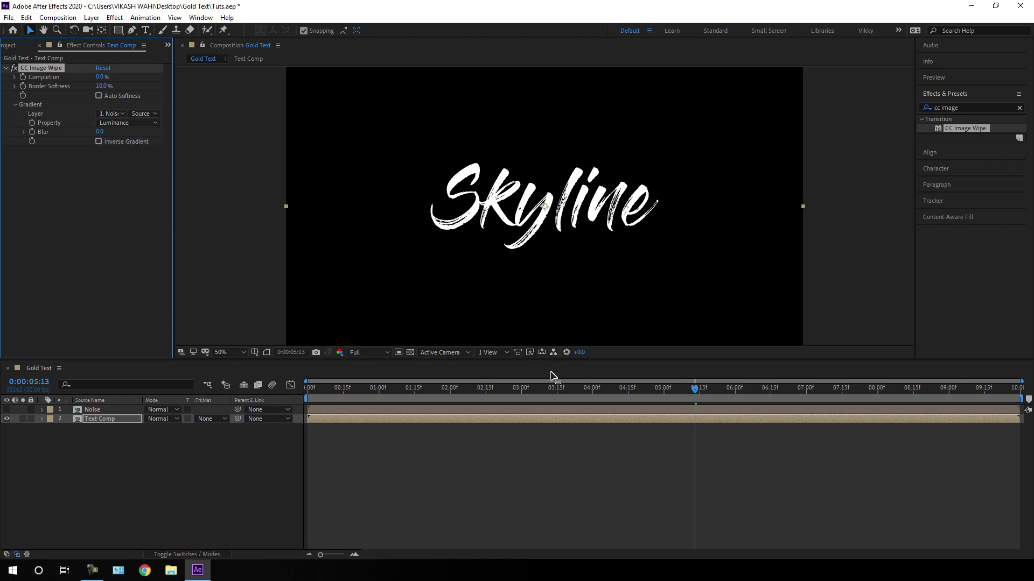
Keyframe the CC Image Wipe completion at 0% at 4 seconds and 100% at the composition start, and preview the reveal
{"action": "left_click_drag", "start_coordinate": [555, 387], "coordinate": [592, 402]}
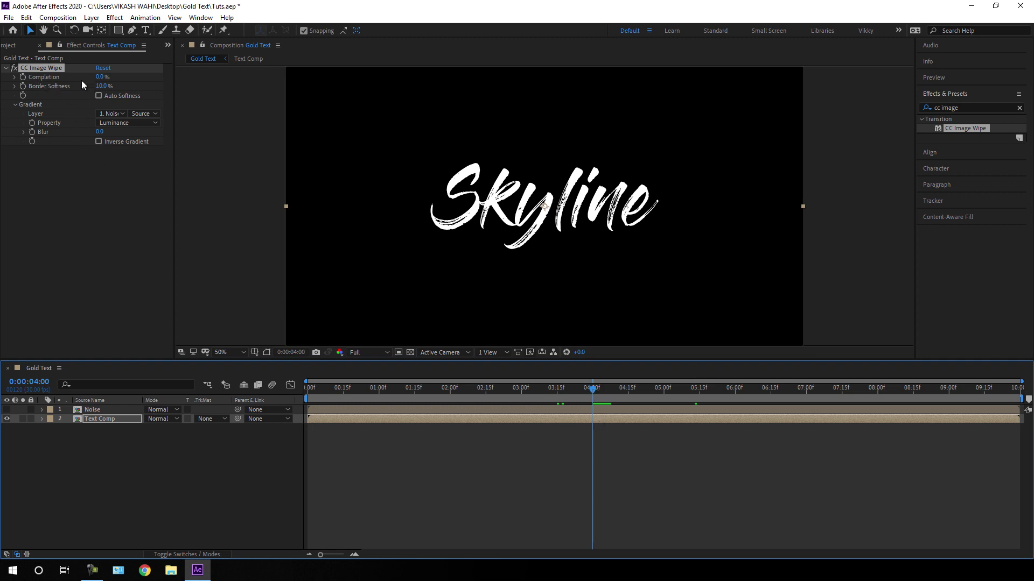
{"action": "left_click", "coordinate": [23, 78]}
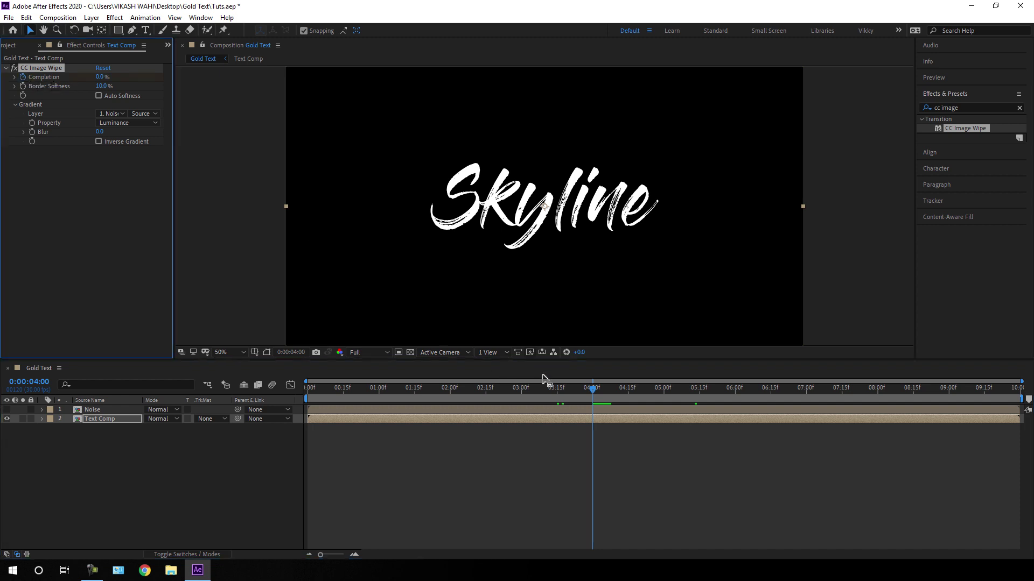
{"action": "left_click_drag", "start_coordinate": [544, 387], "coordinate": [306, 392]}
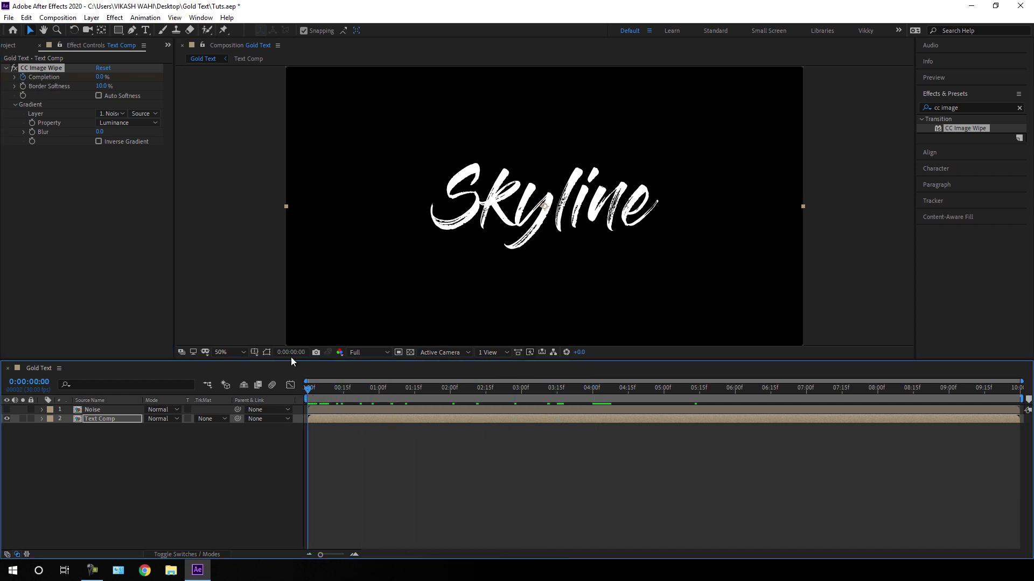
{"action": "left_click_drag", "start_coordinate": [101, 77], "coordinate": [125, 79]}
{"action": "left_click", "coordinate": [103, 77]}
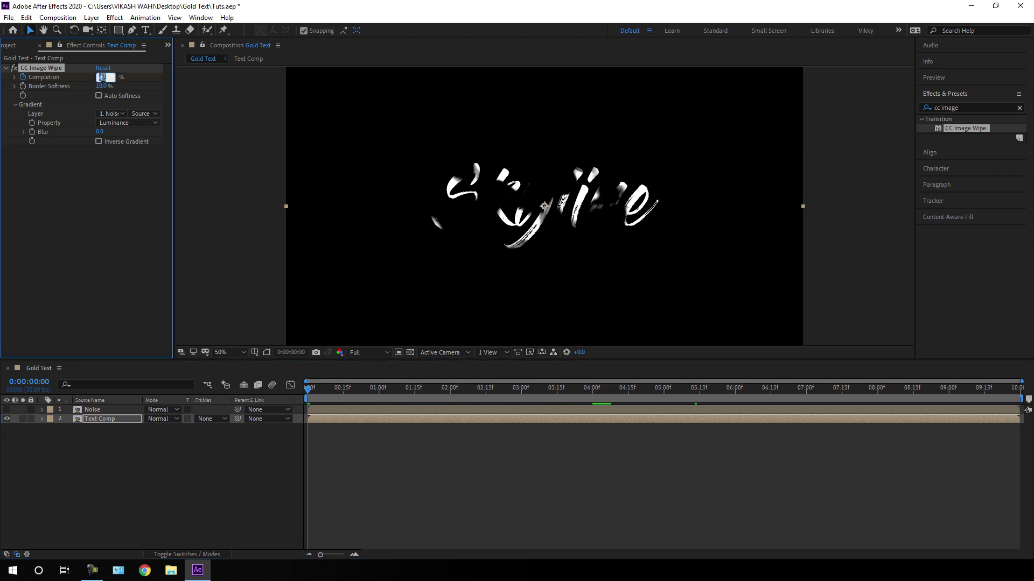
{"action": "type", "text": "100"}
{"action": "key", "text": "Return"}
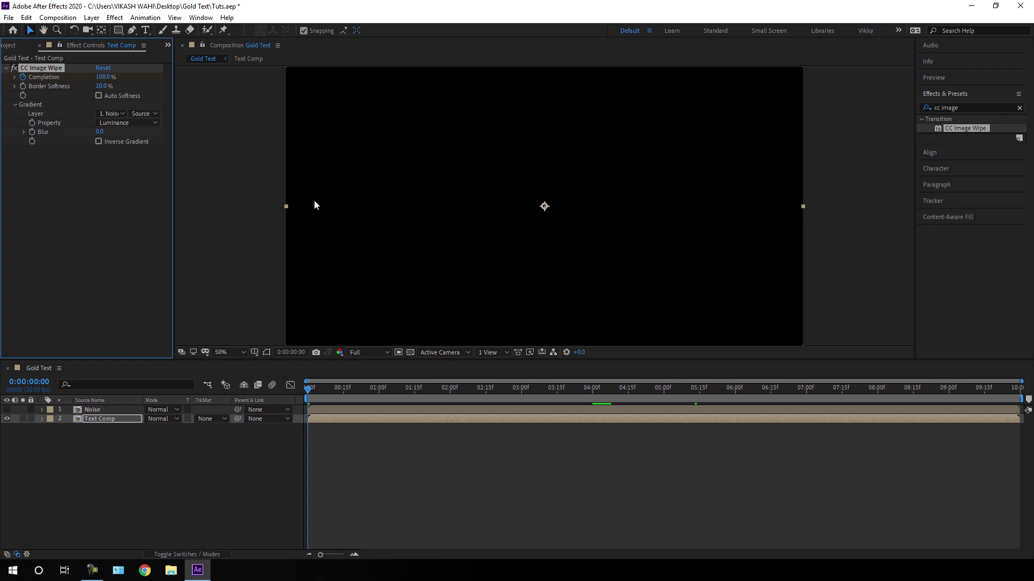
{"action": "left_click_drag", "start_coordinate": [324, 393], "coordinate": [580, 429]}
Pre-compose the Noise and Text Comp layers together into a new composition named "Text Reveal"
{"action": "left_click_drag", "start_coordinate": [108, 464], "coordinate": [114, 395]}
{"action": "right_click", "coordinate": [126, 415]}
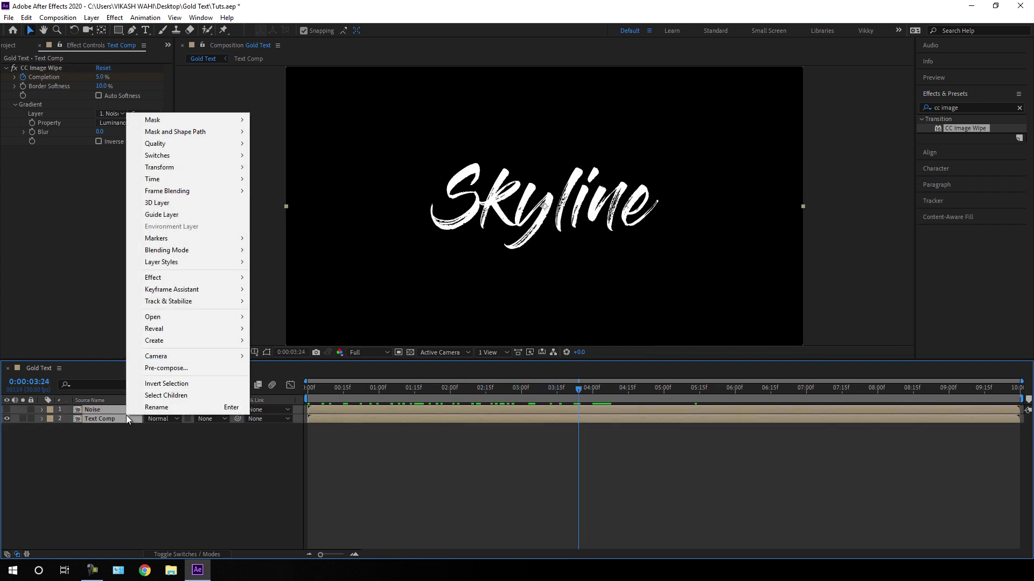
{"action": "left_click", "coordinate": [166, 368]}
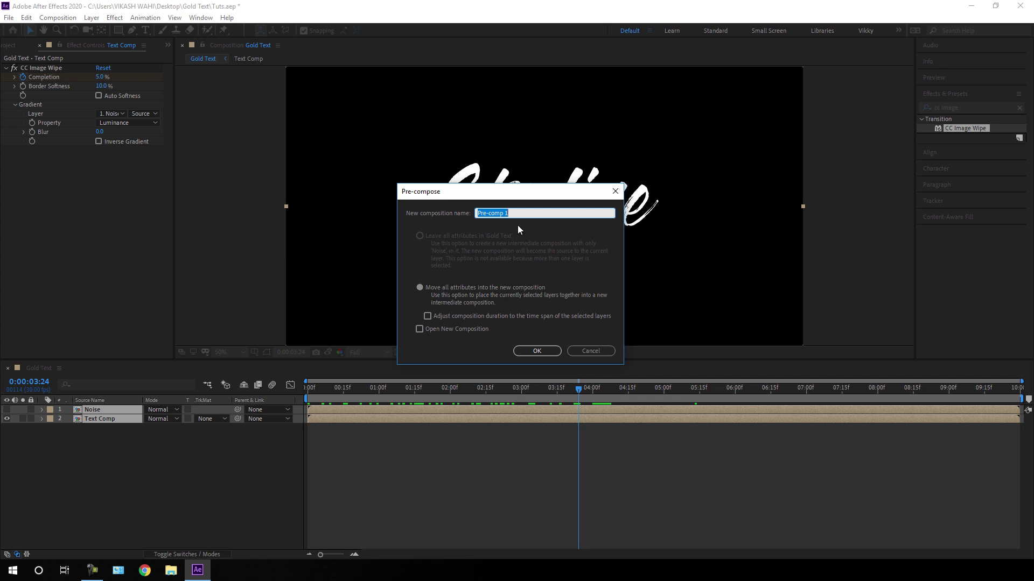
{"action": "type", "text": "Text Reveal"}
{"action": "left_click", "coordinate": [546, 347]}
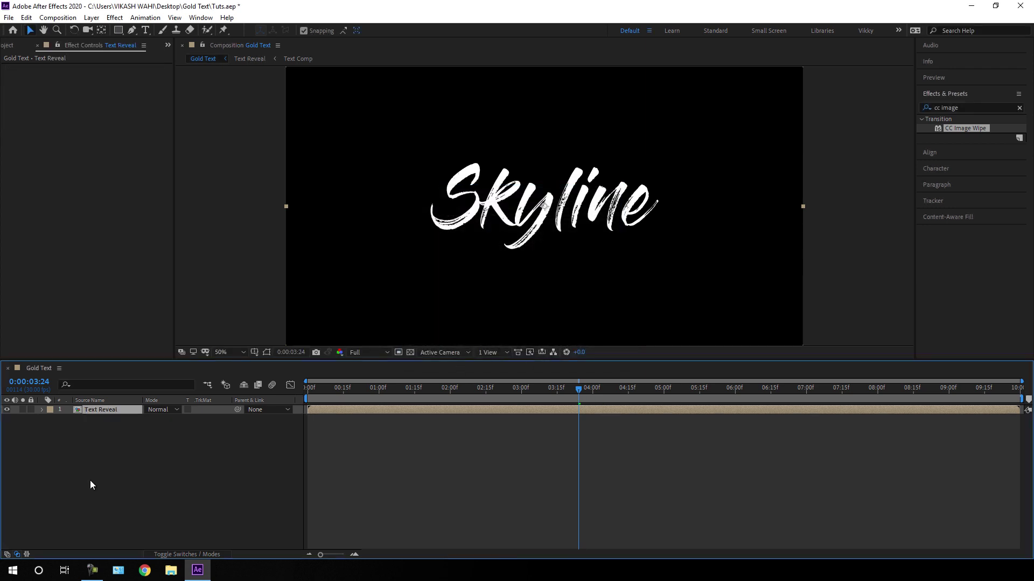
Delete the Text Reveal layer from the Gold Text composition
{"action": "left_click", "coordinate": [128, 426]}
{"action": "left_click", "coordinate": [108, 410]}
{"action": "key", "text": "Delete"}
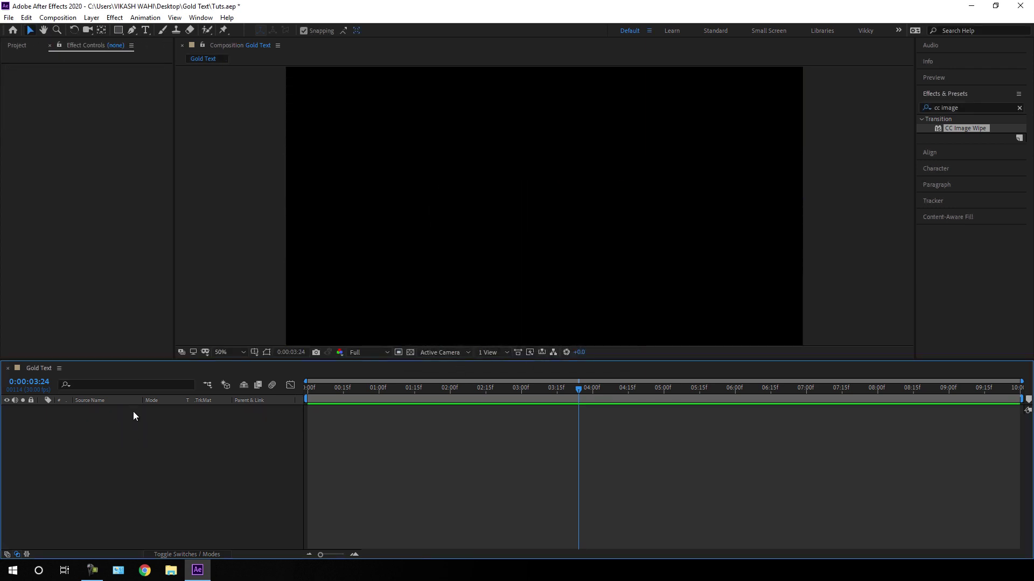
Import the HDR Reflection4 image from the Gold Text folder into the project as footage
{"action": "left_click", "coordinate": [19, 46]}
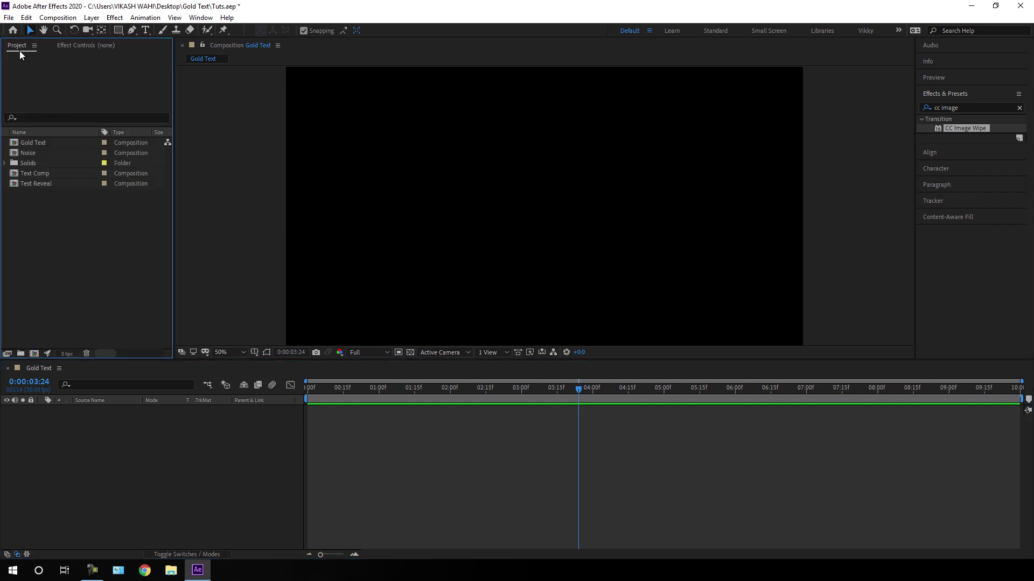
{"action": "right_click", "coordinate": [65, 224]}
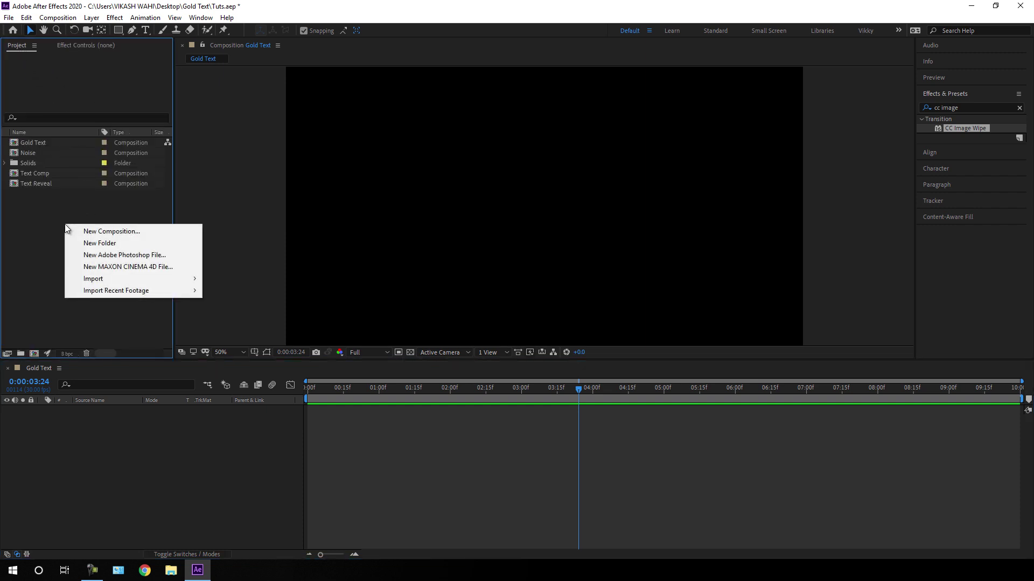
{"action": "mouse_move", "coordinate": [84, 279]}
{"action": "left_click", "coordinate": [237, 279]}
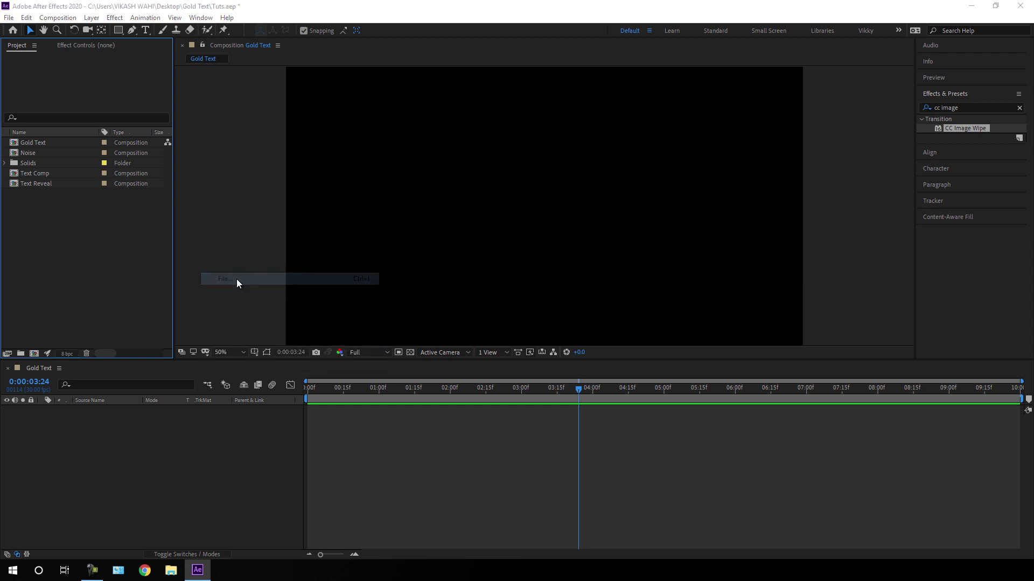
{"action": "left_click", "coordinate": [643, 121]}
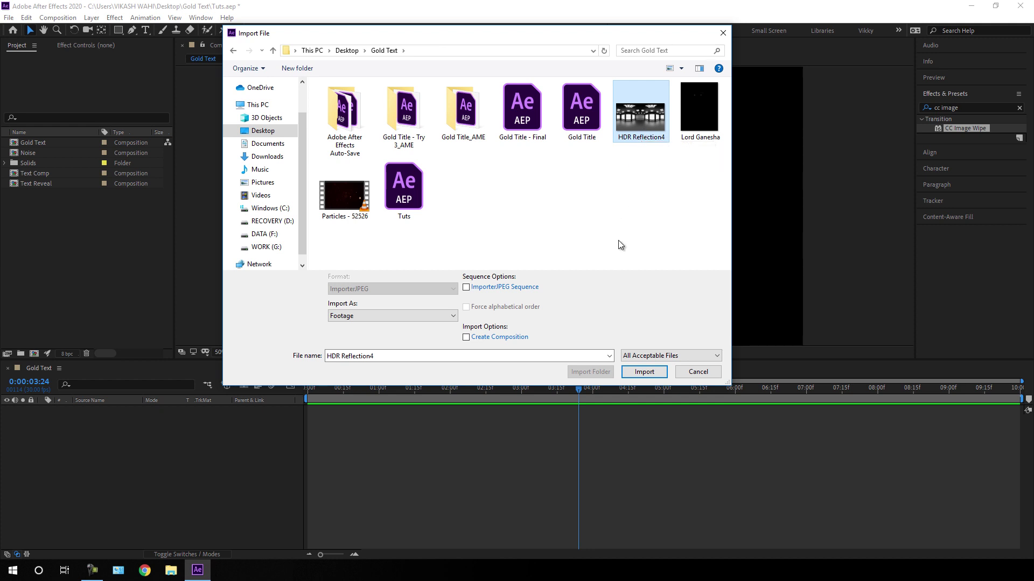
{"action": "left_click", "coordinate": [644, 372]}
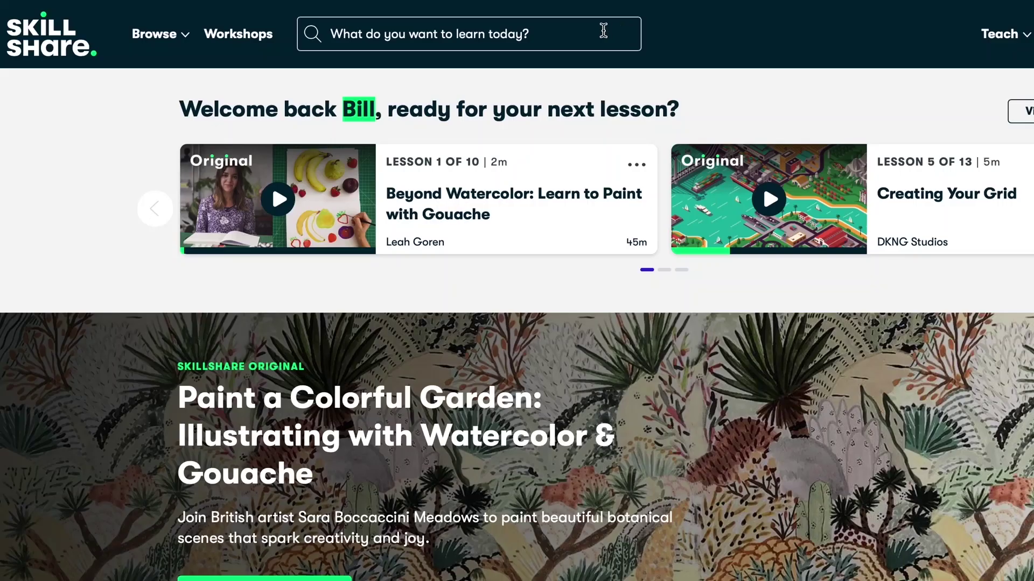
Switch to the Skillshare website and search for "Logo Design"
{"action": "left_click", "coordinate": [606, 33]}
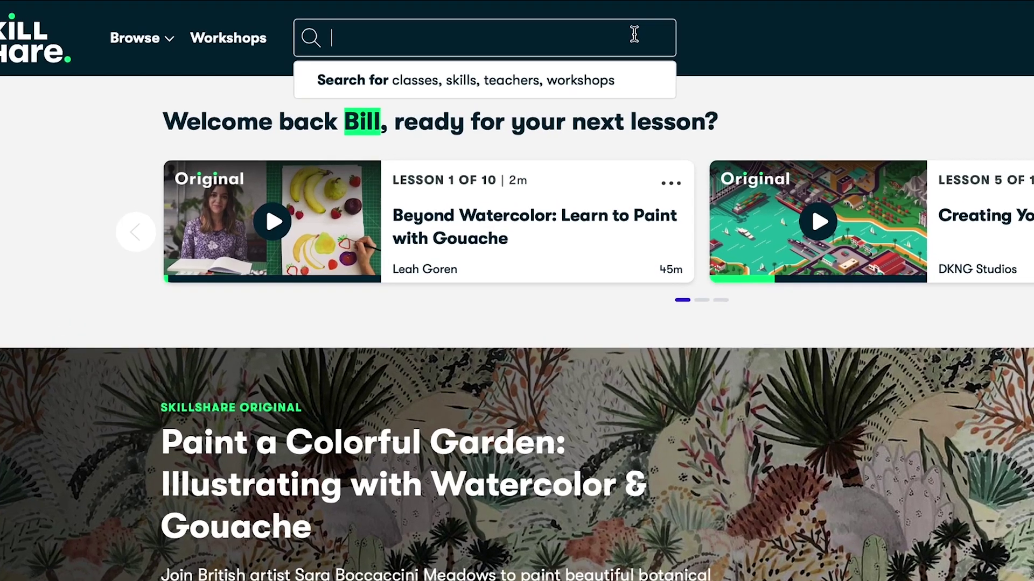
{"action": "type", "text": "Logo Des"}
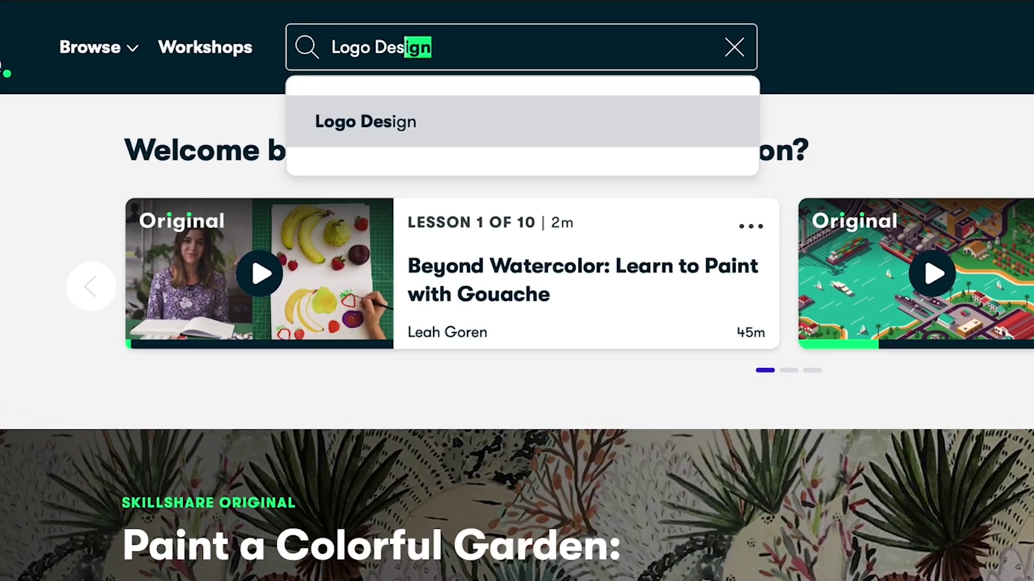
{"action": "type", "text": "ign"}
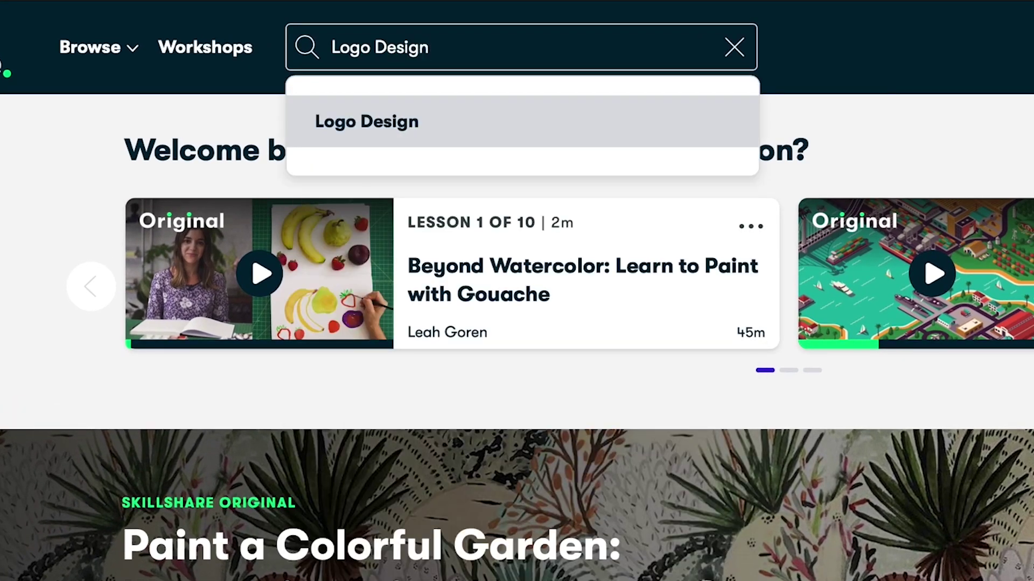
{"action": "left_click", "coordinate": [461, 128]}
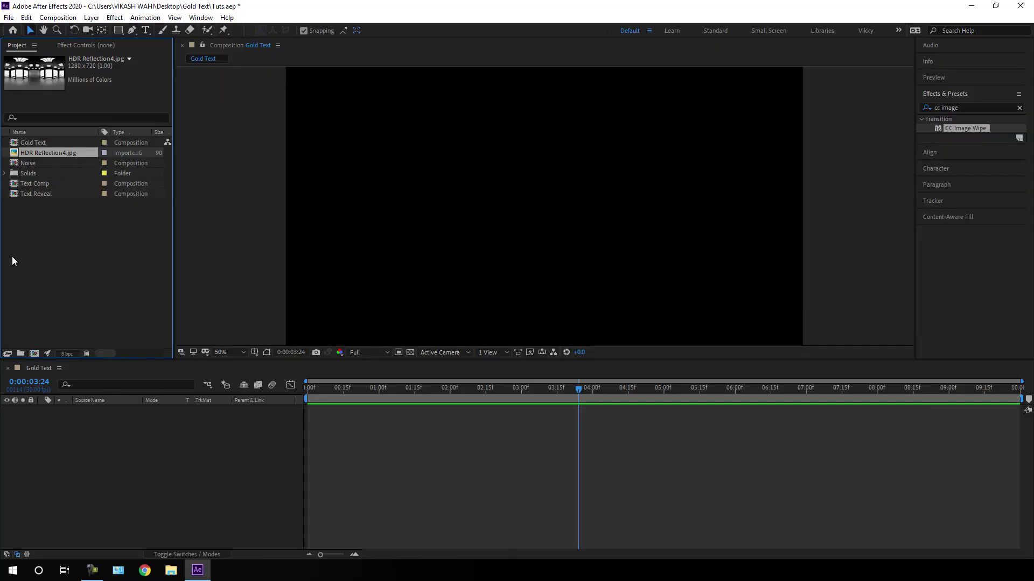
Add HDR Reflection4.jpg to the Gold Text composition as a layer and set its scale to 175%
{"action": "left_click_drag", "start_coordinate": [47, 153], "coordinate": [99, 434]}
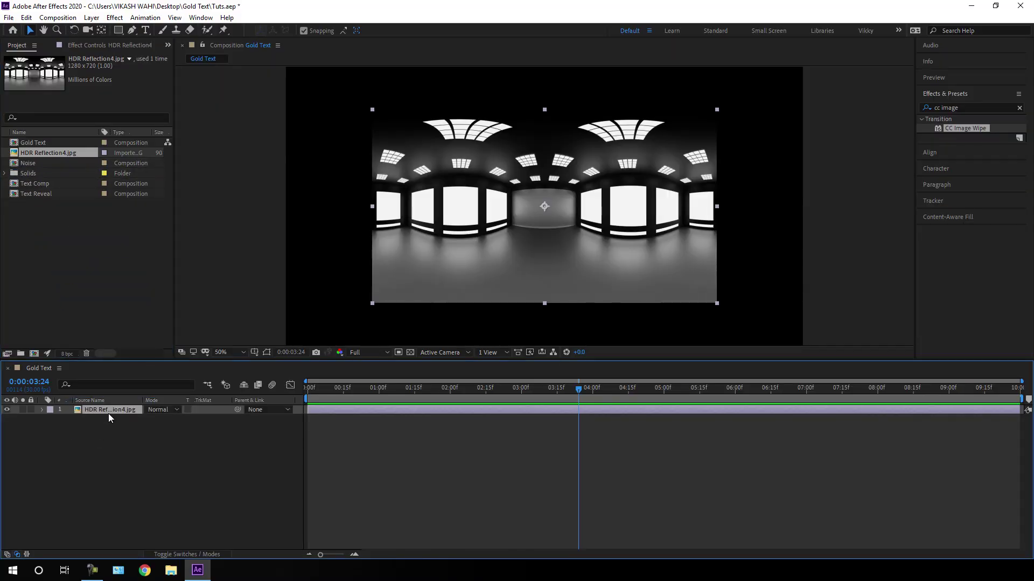
{"action": "key", "text": "s"}
{"action": "left_click_drag", "start_coordinate": [176, 424], "coordinate": [226, 420]}
{"action": "left_click", "coordinate": [180, 419]}
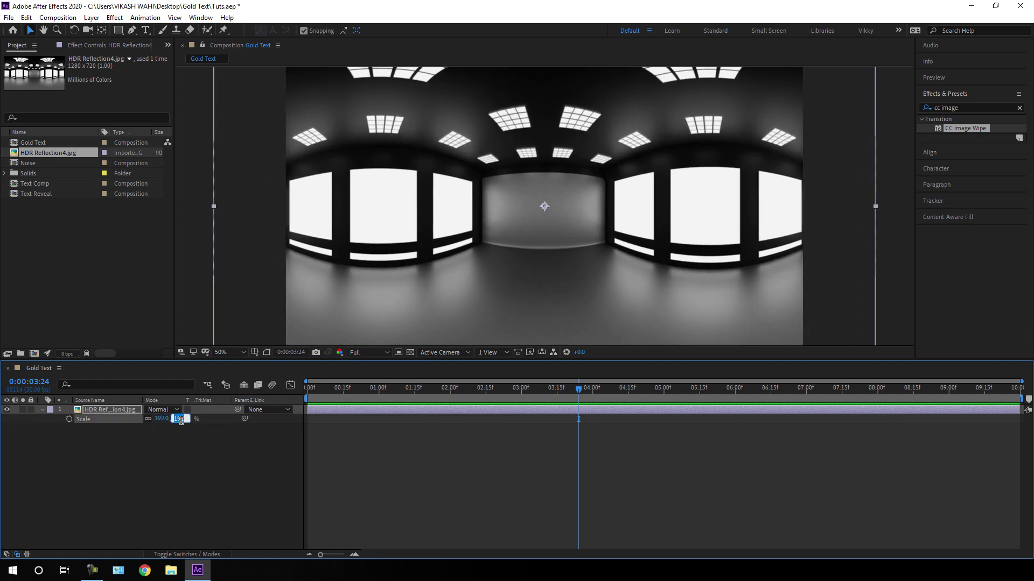
{"action": "key", "text": "BackSpace"}
{"action": "type", "text": "175"}
{"action": "key", "text": "Return"}
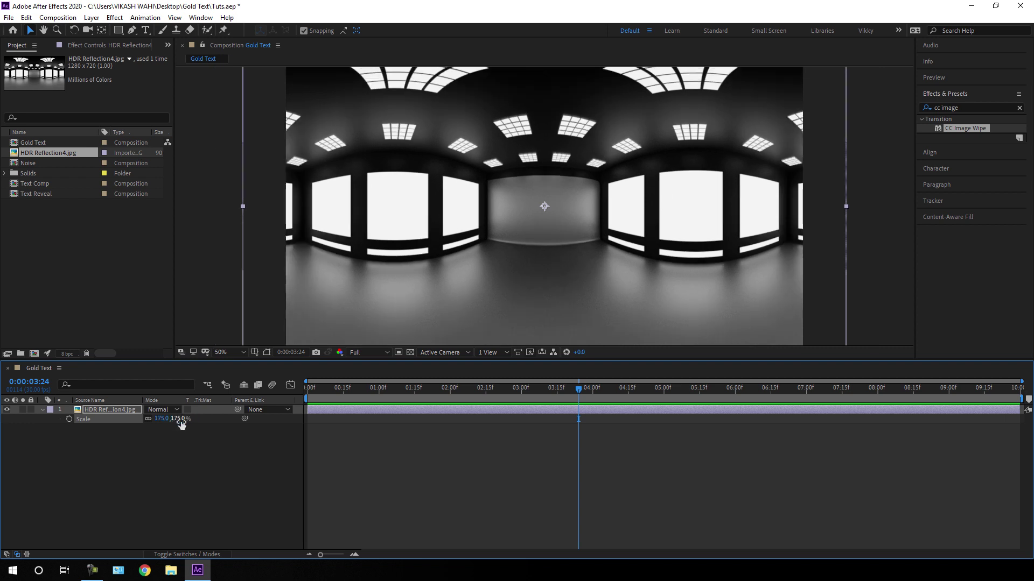
{"action": "left_click", "coordinate": [43, 411]}
{"action": "left_click", "coordinate": [98, 422]}
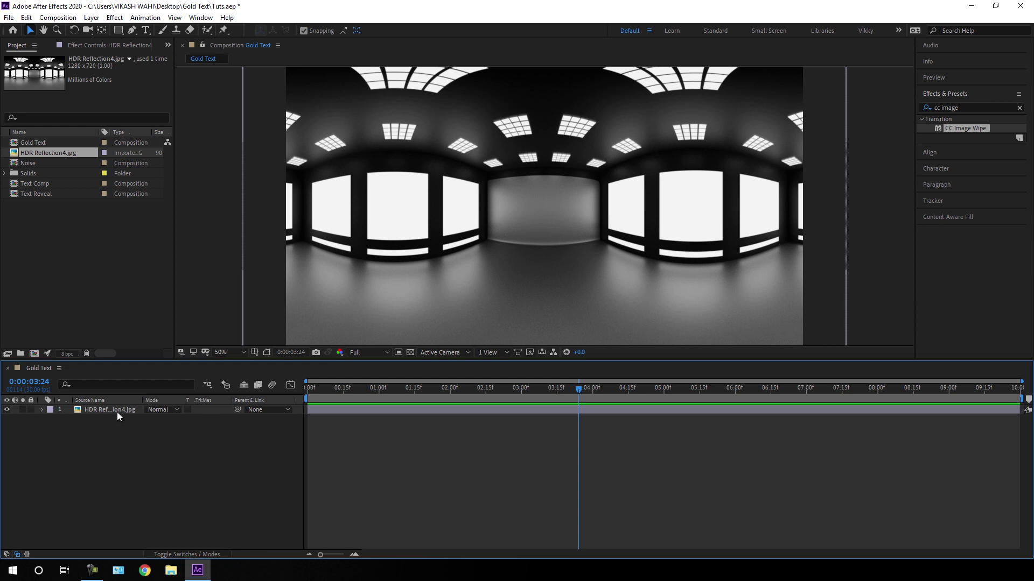
Pre-compose the HDR reflection layer as "Reflection Comp", moving all attributes into the new composition
{"action": "left_click", "coordinate": [117, 411]}
{"action": "right_click", "coordinate": [102, 409]}
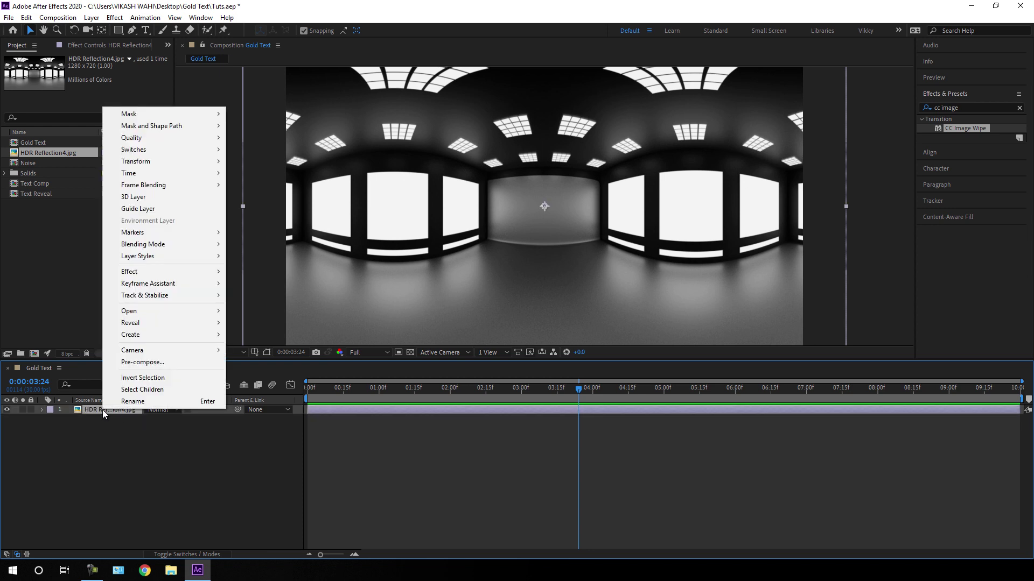
{"action": "left_click", "coordinate": [147, 363]}
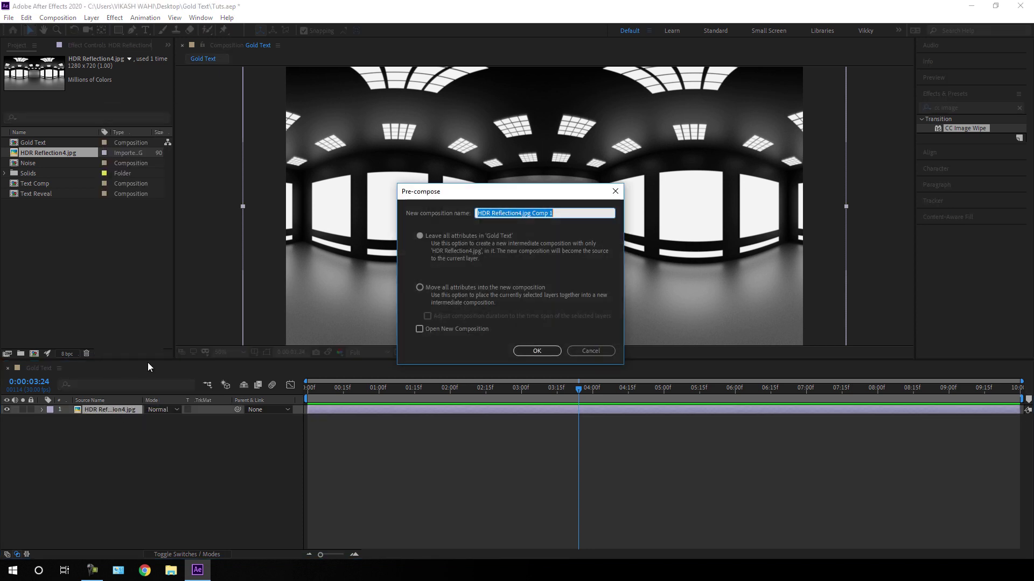
{"action": "left_click", "coordinate": [434, 289]}
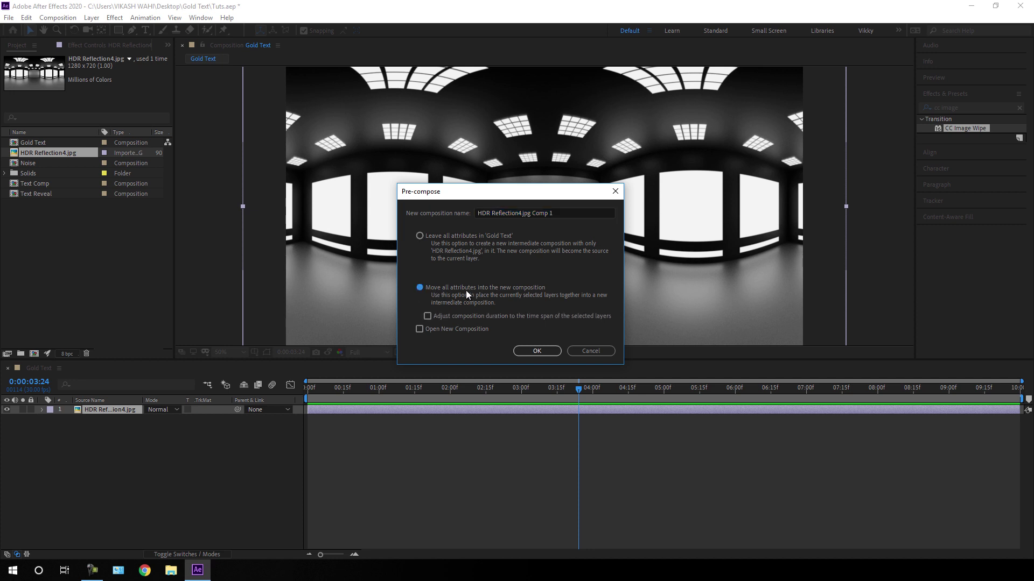
{"action": "left_click_drag", "start_coordinate": [580, 216], "coordinate": [452, 211]}
{"action": "type", "text": "Re"}
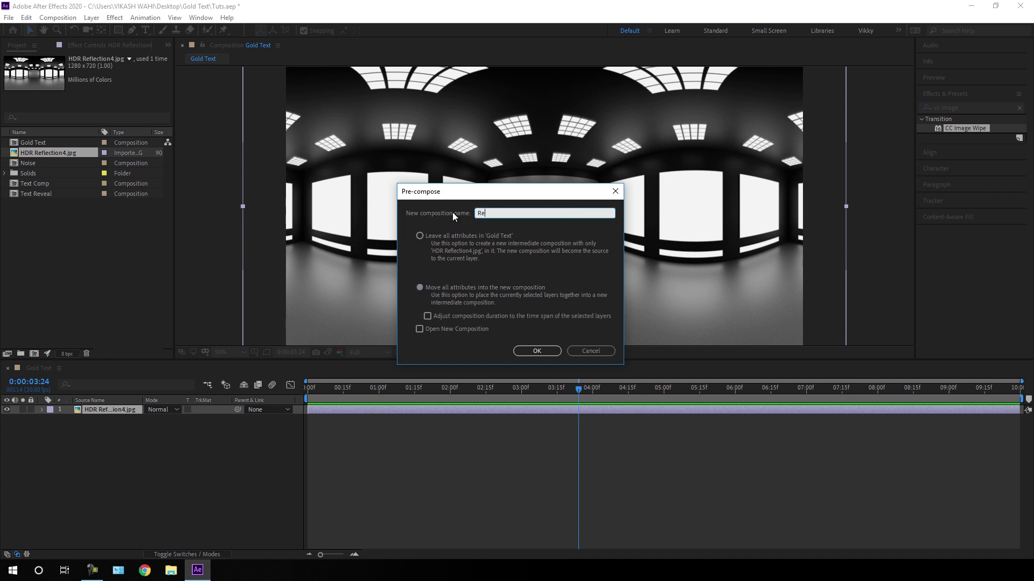
{"action": "type", "text": "flection Comp"}
{"action": "left_click", "coordinate": [538, 351]}
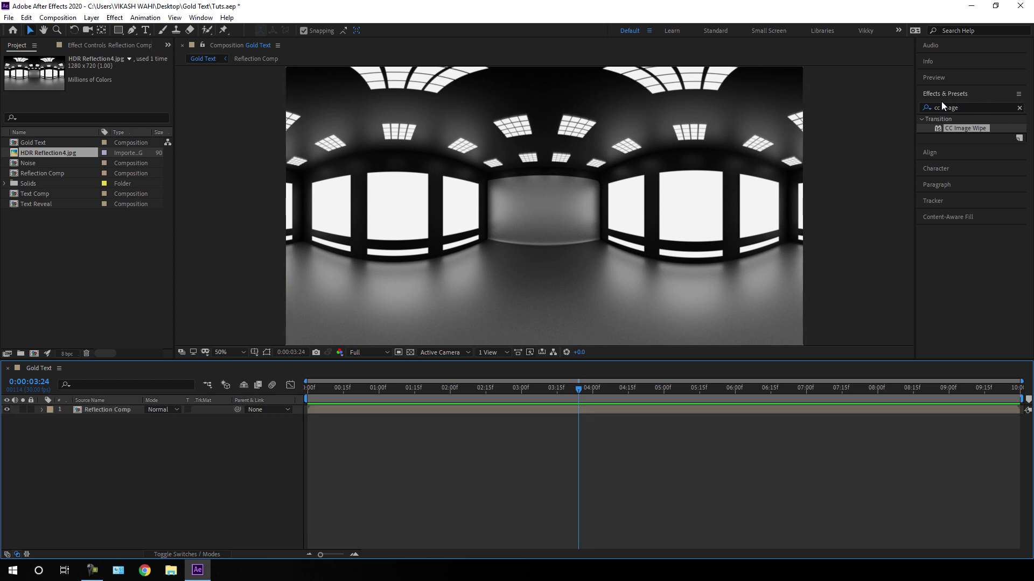
Find the Motion Tile effect and apply it to the Reflection Comp layer
{"action": "left_click", "coordinate": [1018, 108]}
{"action": "left_click", "coordinate": [1000, 106]}
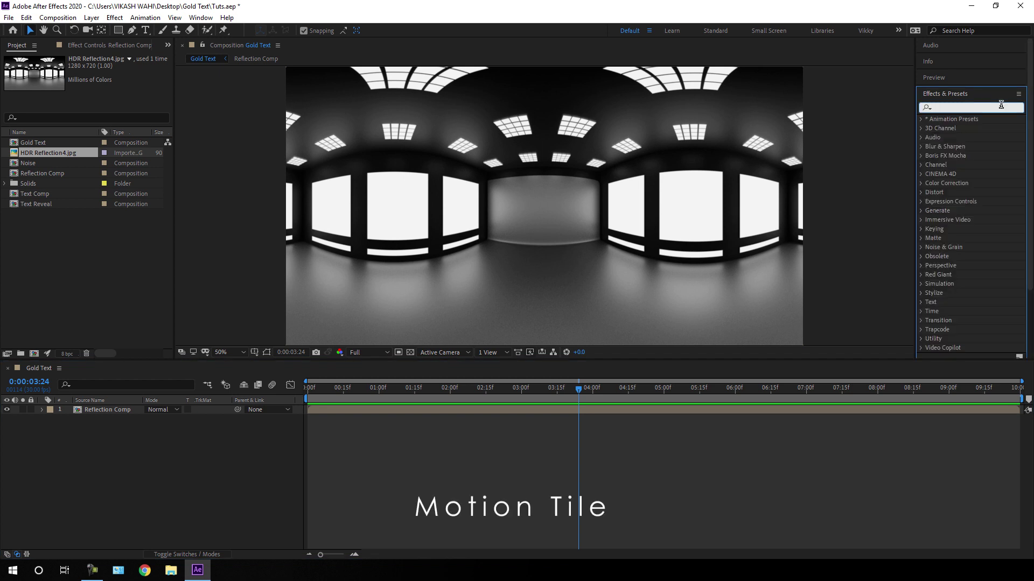
{"action": "type", "text": "motion"}
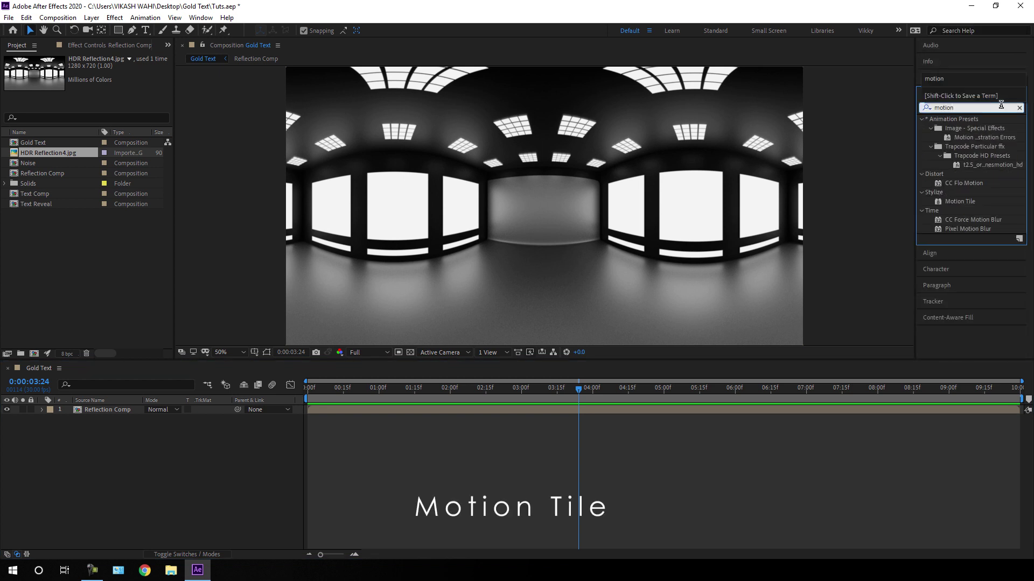
{"action": "left_click", "coordinate": [976, 201]}
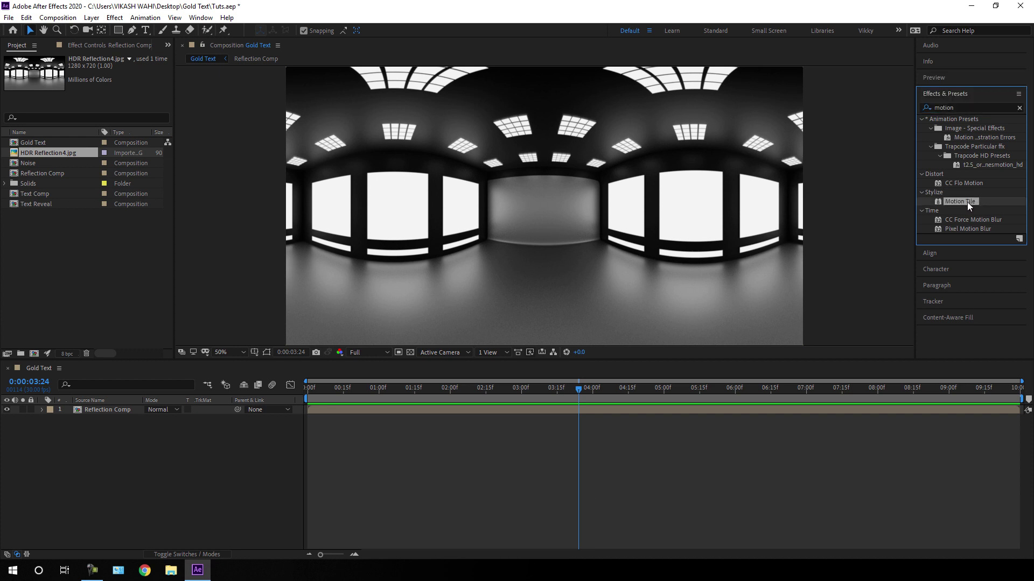
{"action": "left_click_drag", "start_coordinate": [967, 202], "coordinate": [114, 411]}
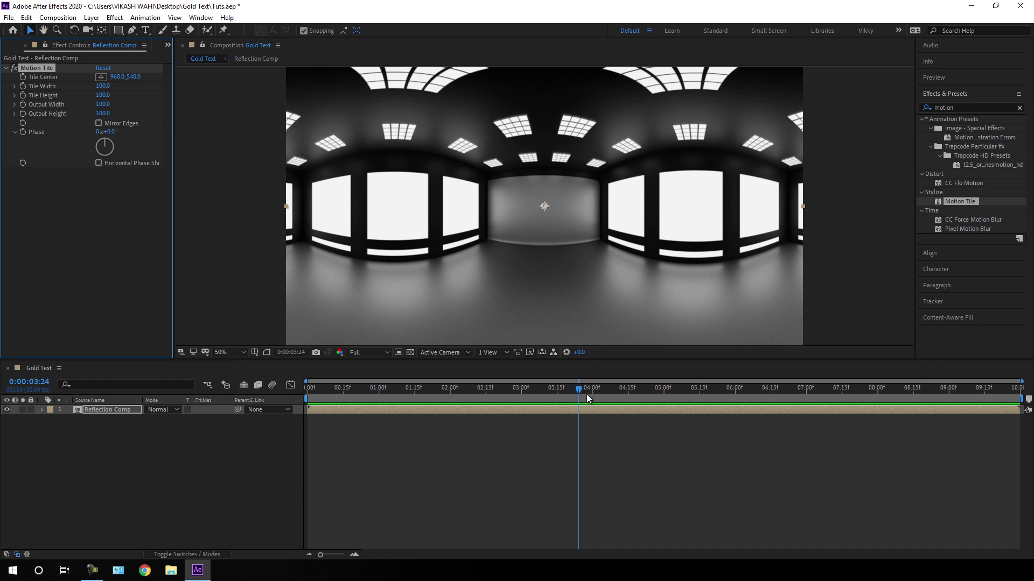
Keyframe the Motion Tile's horizontal Tile Center at -200 at the composition start and 500 at 0:00:09:29
{"action": "left_click_drag", "start_coordinate": [587, 393], "coordinate": [302, 402]}
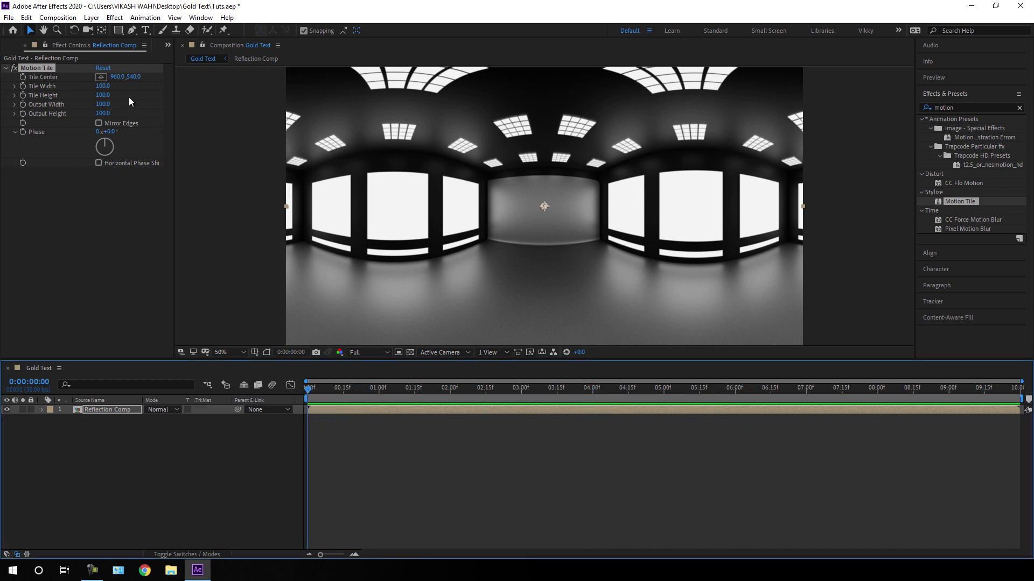
{"action": "left_click", "coordinate": [117, 77]}
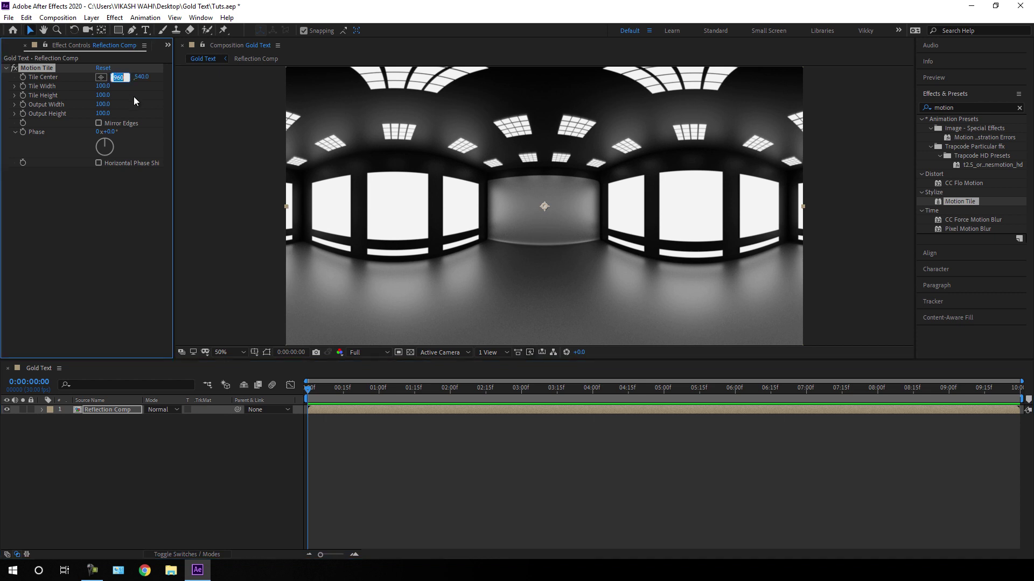
{"action": "key", "text": "Return"}
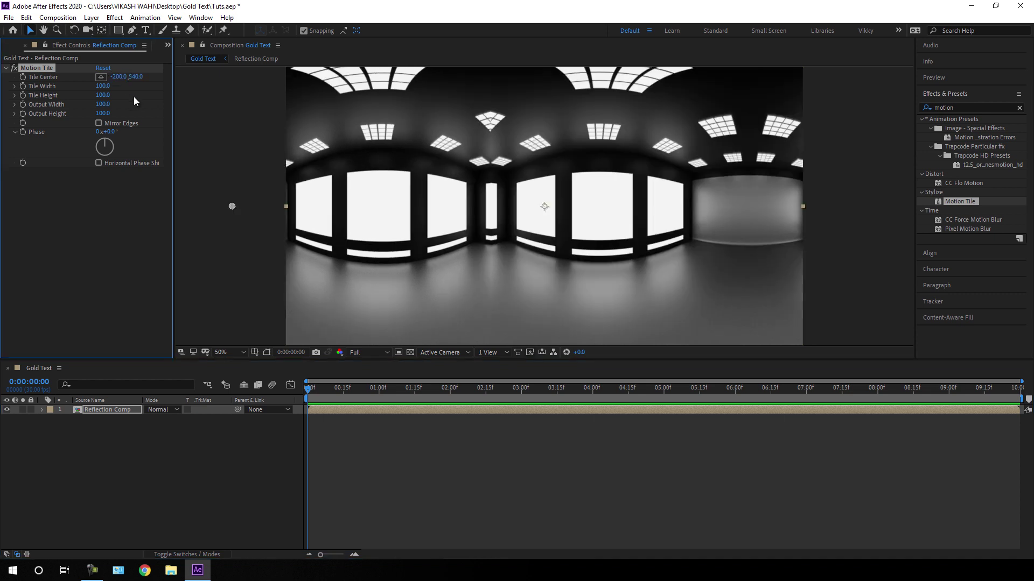
{"action": "left_click", "coordinate": [24, 78]}
{"action": "left_click_drag", "start_coordinate": [573, 389], "coordinate": [1018, 389]}
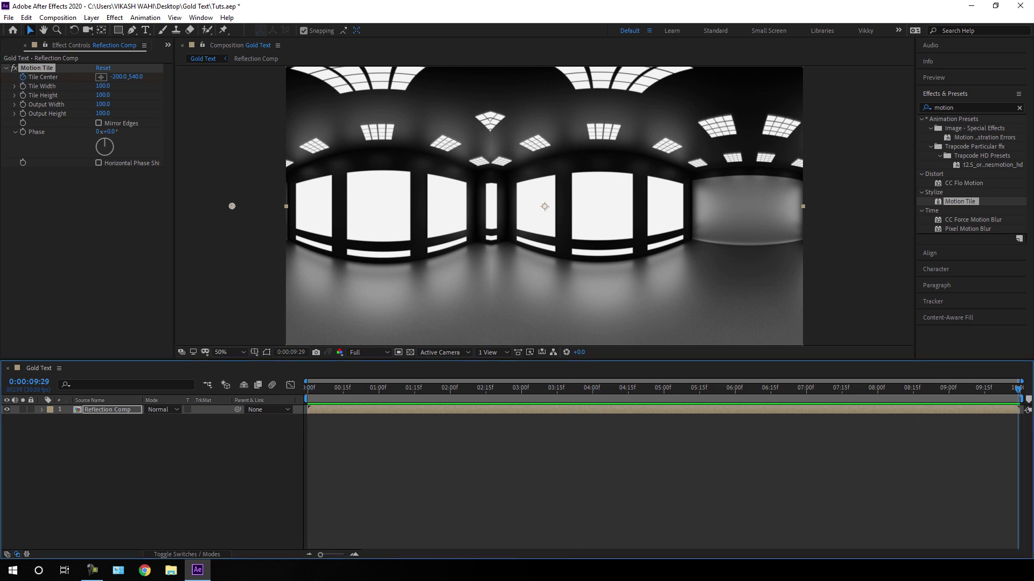
{"action": "left_click", "coordinate": [119, 77]}
{"action": "type", "text": "500"}
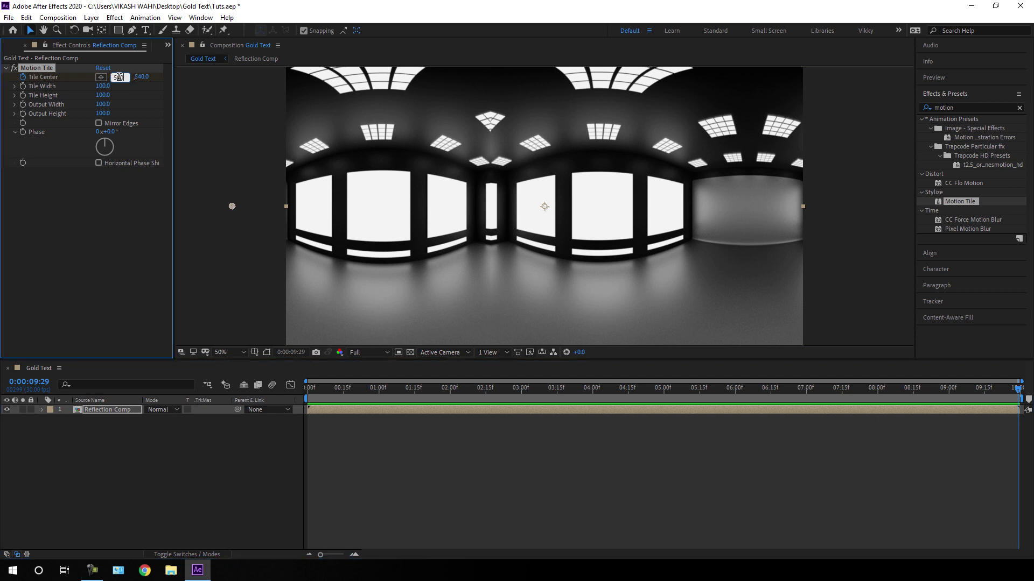
{"action": "key", "text": "Return"}
Enable Mirror Edges on the Motion Tile effect and scrub the timeline to preview the moving reflection
{"action": "left_click_drag", "start_coordinate": [491, 390], "coordinate": [531, 400]}
{"action": "left_click_drag", "start_coordinate": [619, 402], "coordinate": [759, 399]}
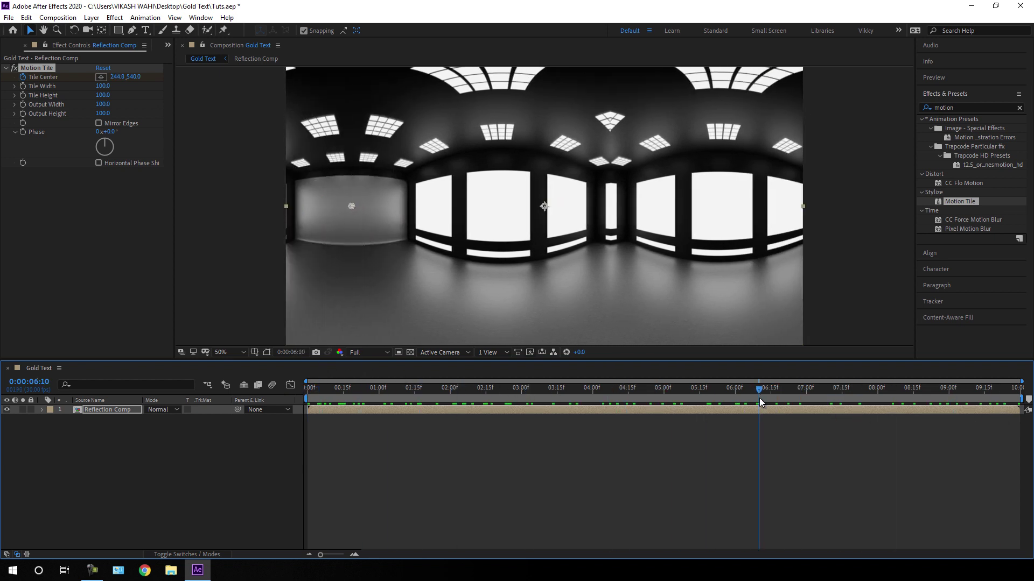
{"action": "left_click", "coordinate": [119, 123]}
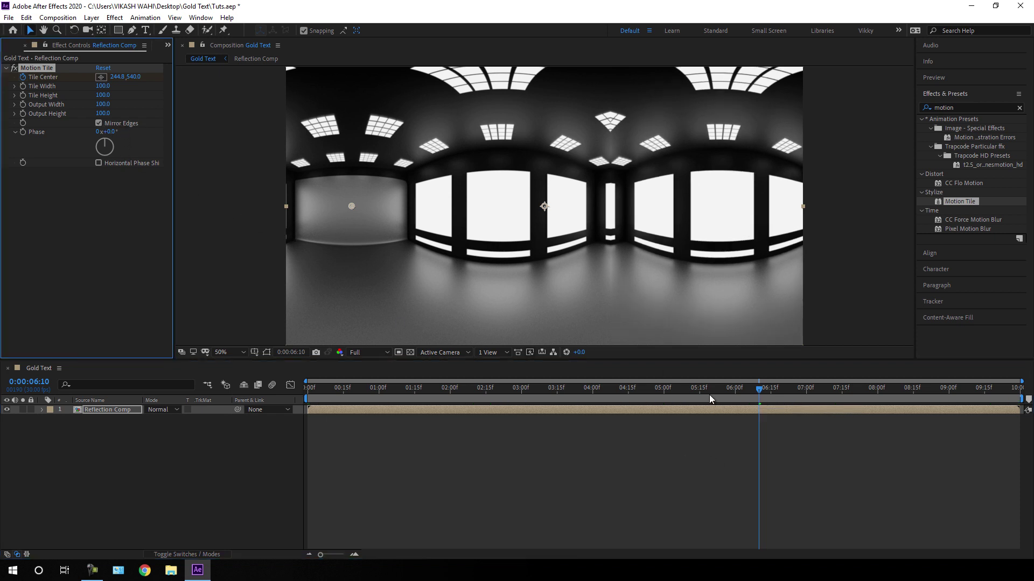
{"action": "left_click_drag", "start_coordinate": [709, 395], "coordinate": [805, 405]}
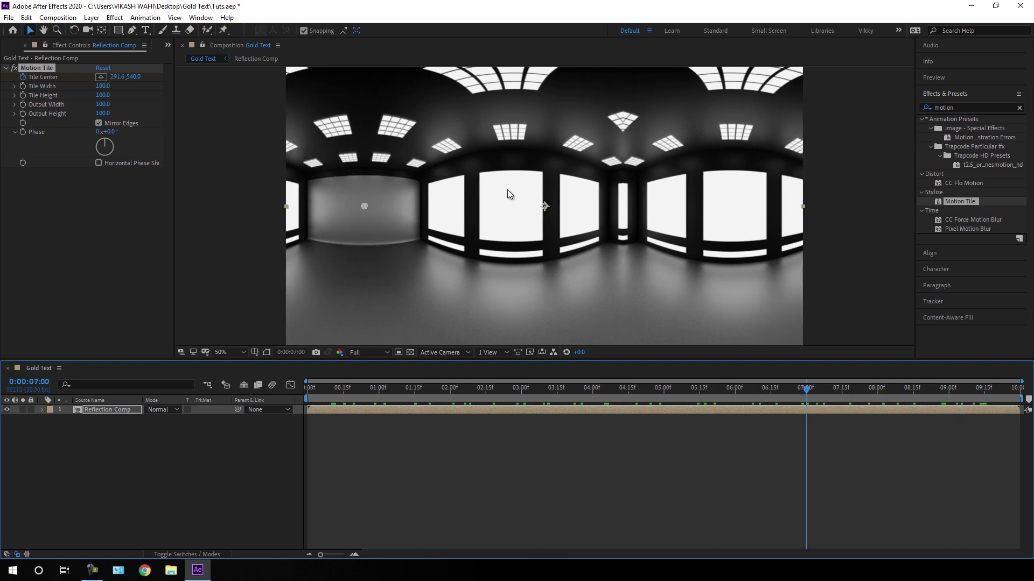
Add the Noise composition above Reflection Comp in the Gold Text timeline and hide it
{"action": "left_click", "coordinate": [11, 47]}
{"action": "left_click", "coordinate": [75, 241]}
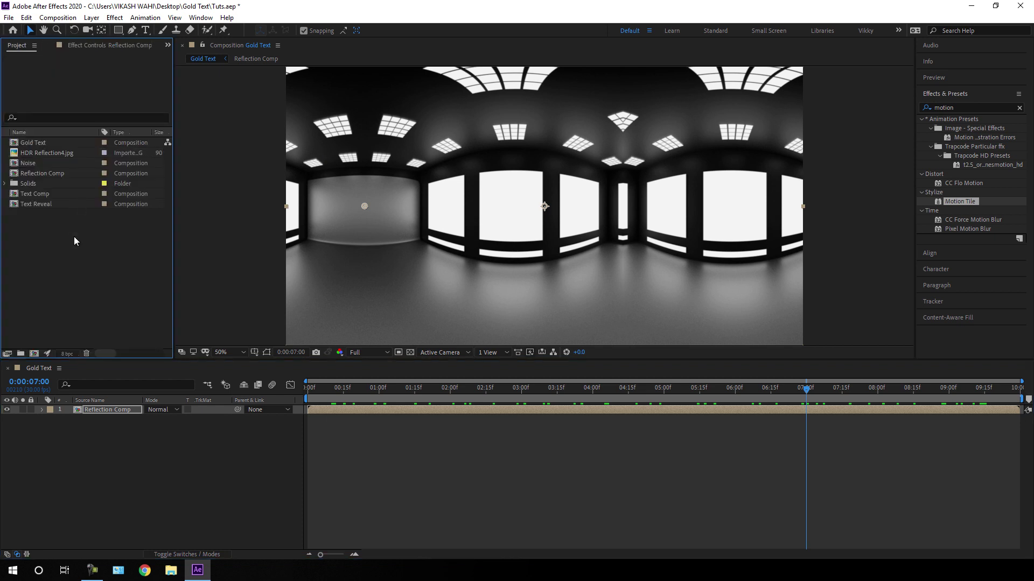
{"action": "left_click", "coordinate": [49, 165]}
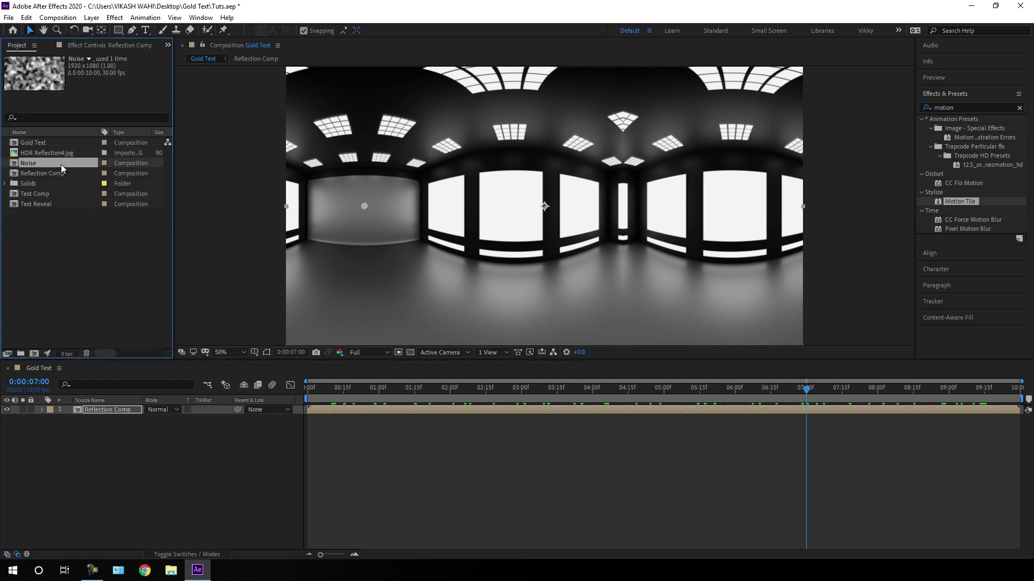
{"action": "left_click_drag", "start_coordinate": [60, 163], "coordinate": [112, 407]}
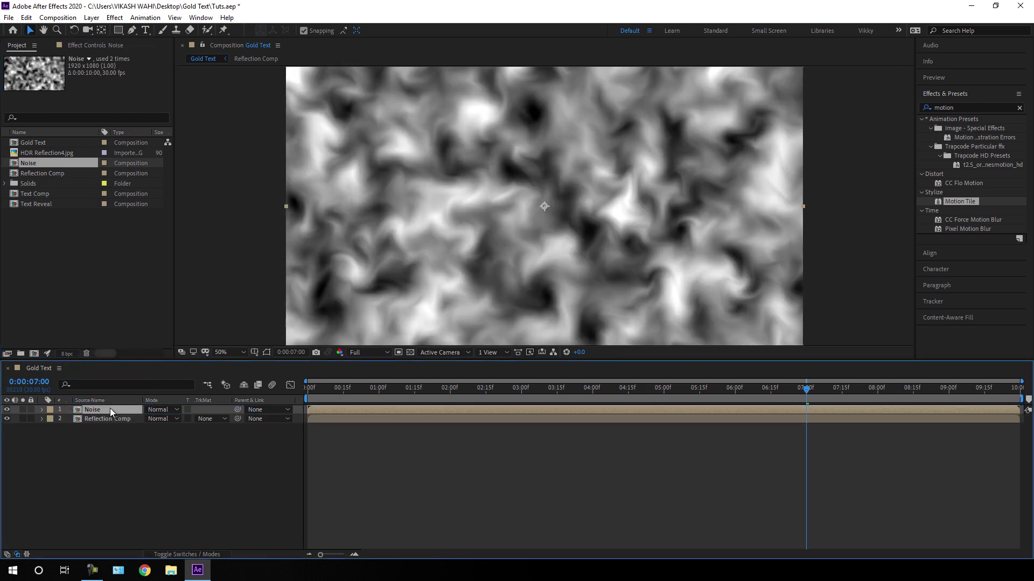
{"action": "left_click", "coordinate": [6, 410]}
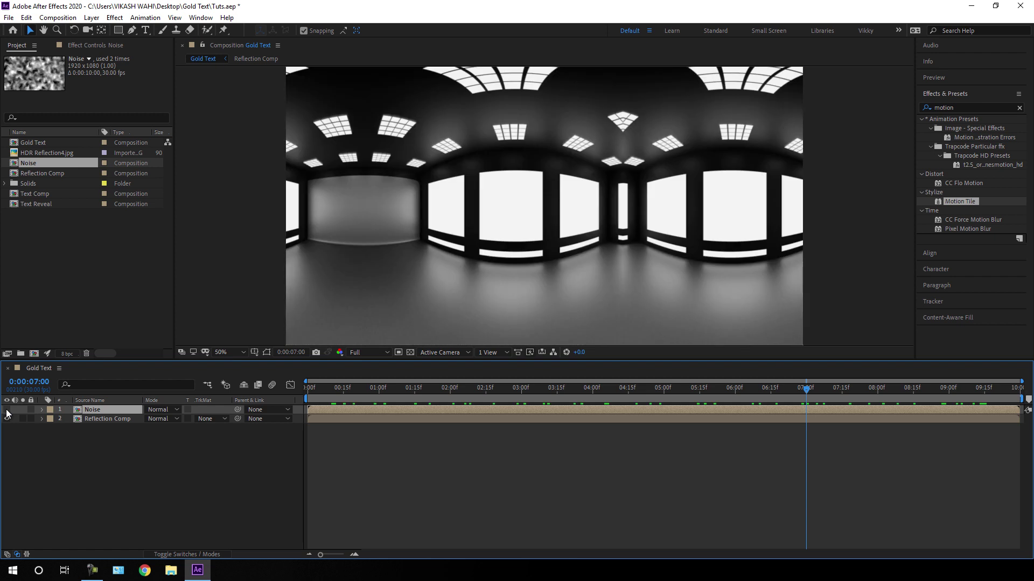
Find the CC Image Wipe effect and apply it to the Reflection Comp layer
{"action": "left_click", "coordinate": [105, 419]}
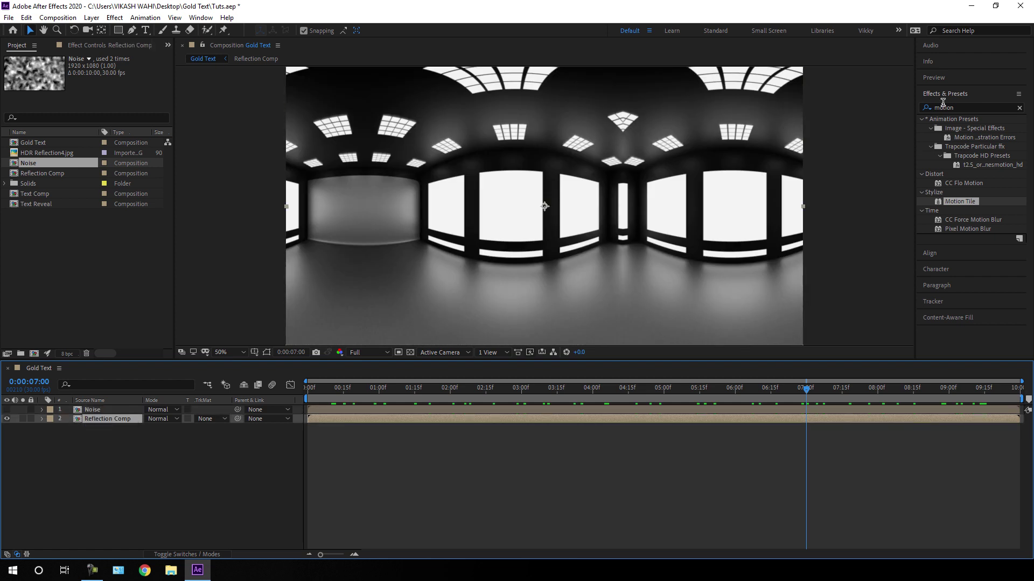
{"action": "left_click", "coordinate": [1020, 108]}
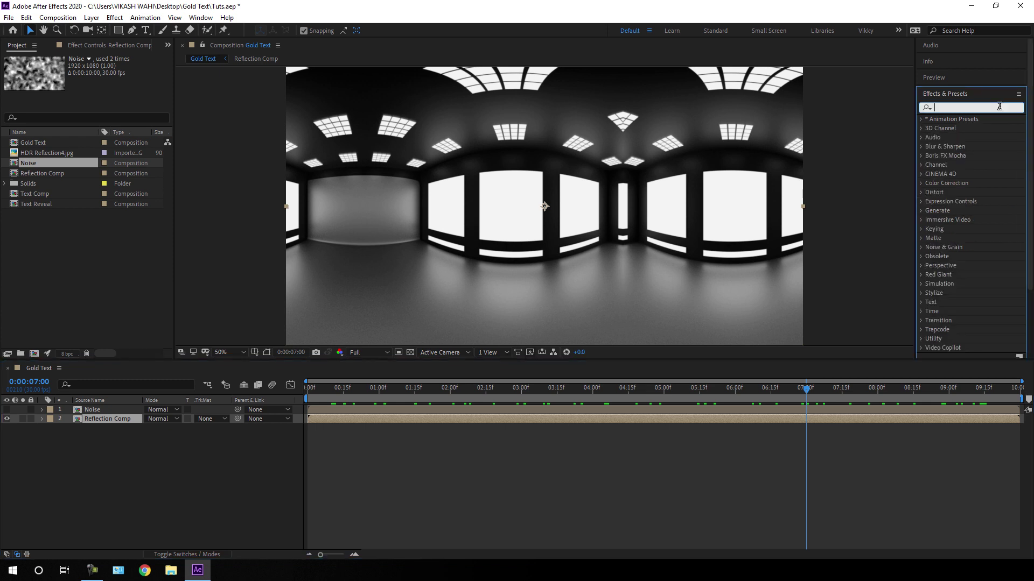
{"action": "type", "text": "cc"}
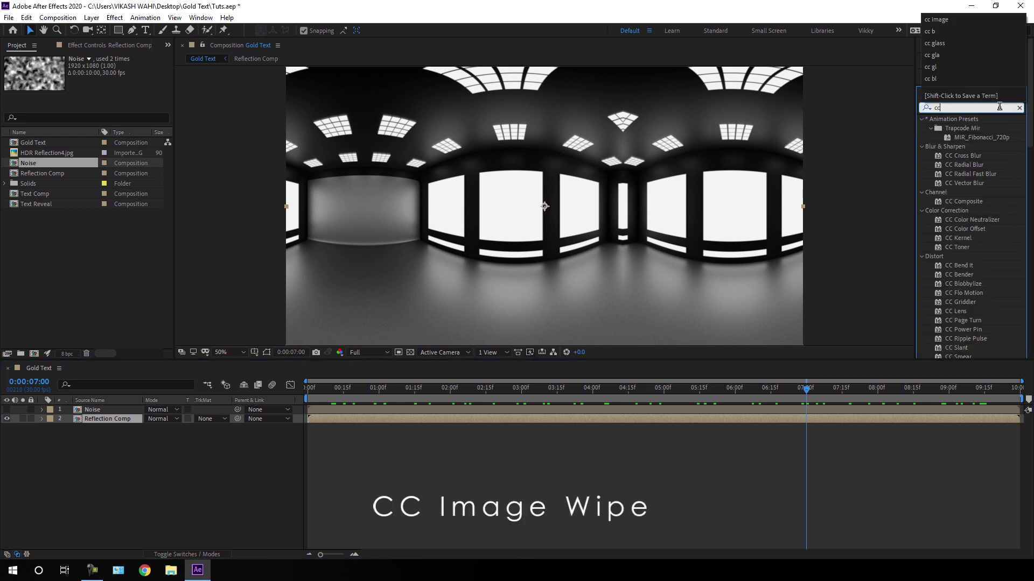
{"action": "type", "text": " imag"}
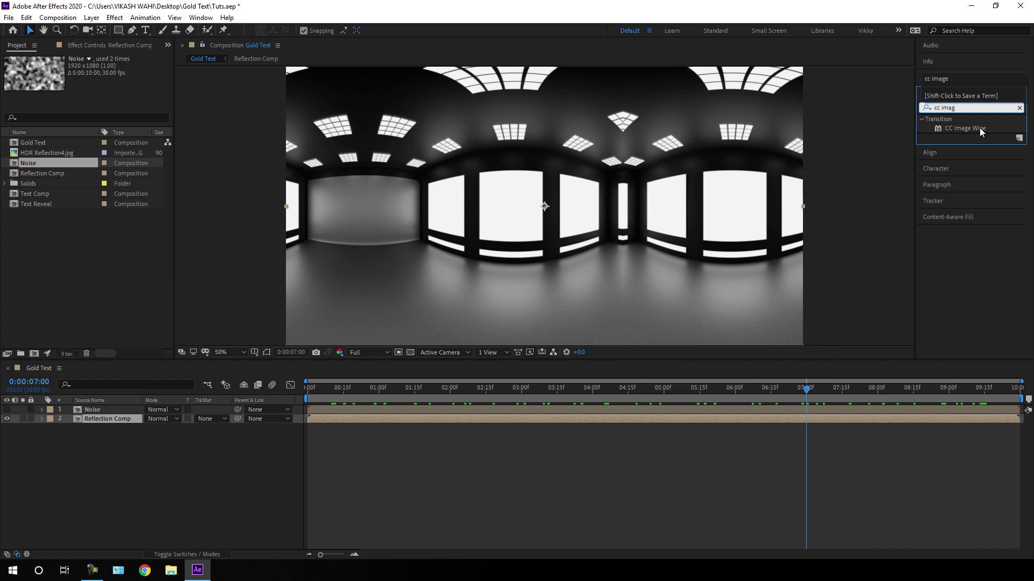
{"action": "left_click_drag", "start_coordinate": [979, 128], "coordinate": [114, 419]}
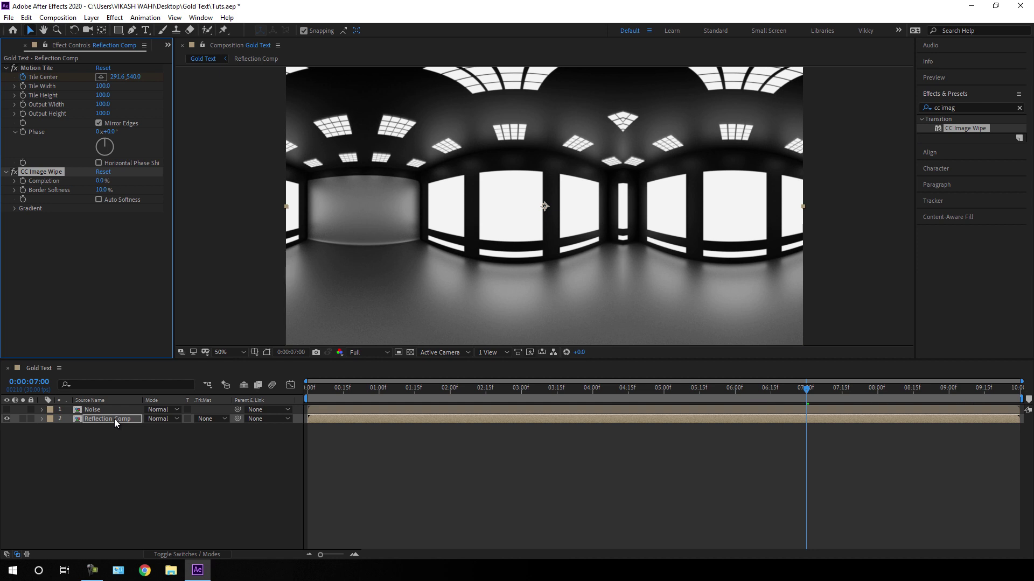
Set the Noise layer as the gradient layer of the CC Image Wipe effect
{"action": "left_click", "coordinate": [15, 209]}
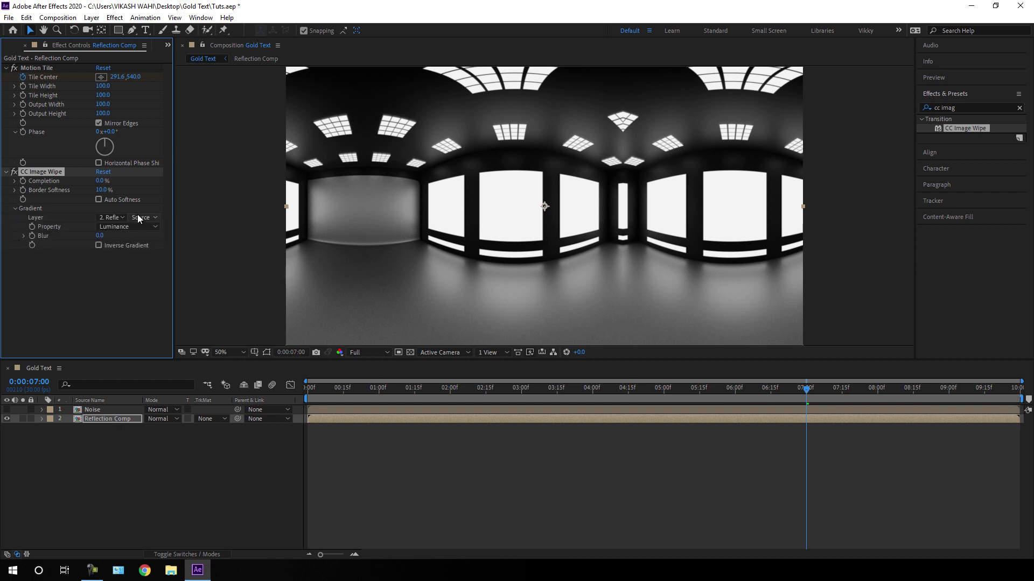
{"action": "left_click", "coordinate": [113, 218]}
{"action": "left_click", "coordinate": [125, 247]}
Keyframe the CC Image Wipe Completion at 100% at the composition start and 0% at 0:00:04:00, and scrub to preview the reveal
{"action": "mouse_move", "coordinate": [599, 393]}
{"action": "left_mouse_down"}
{"action": "mouse_move", "coordinate": [584, 396]}
{"action": "mouse_move", "coordinate": [592, 404]}
{"action": "left_mouse_up"}
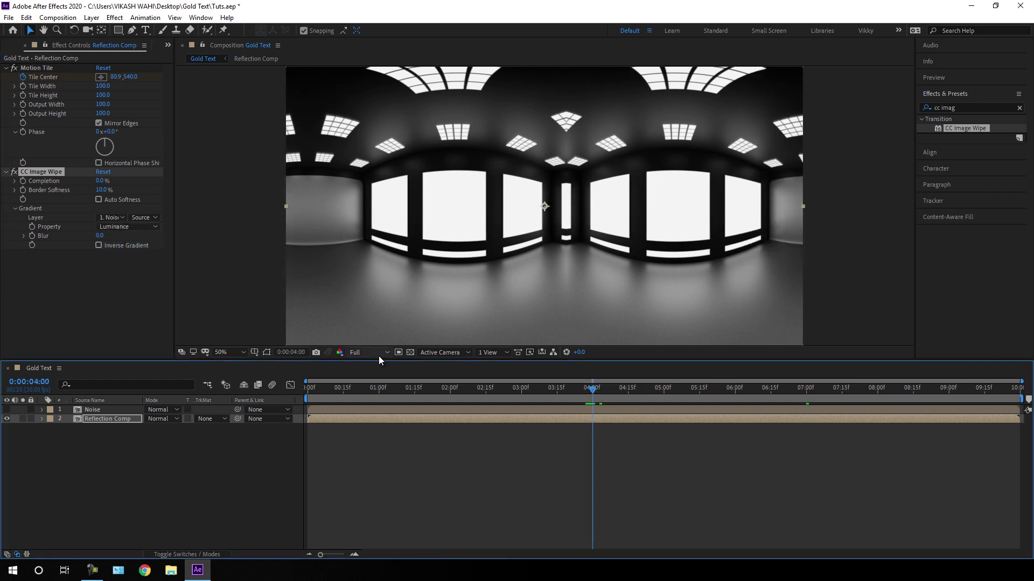
{"action": "left_click", "coordinate": [24, 181]}
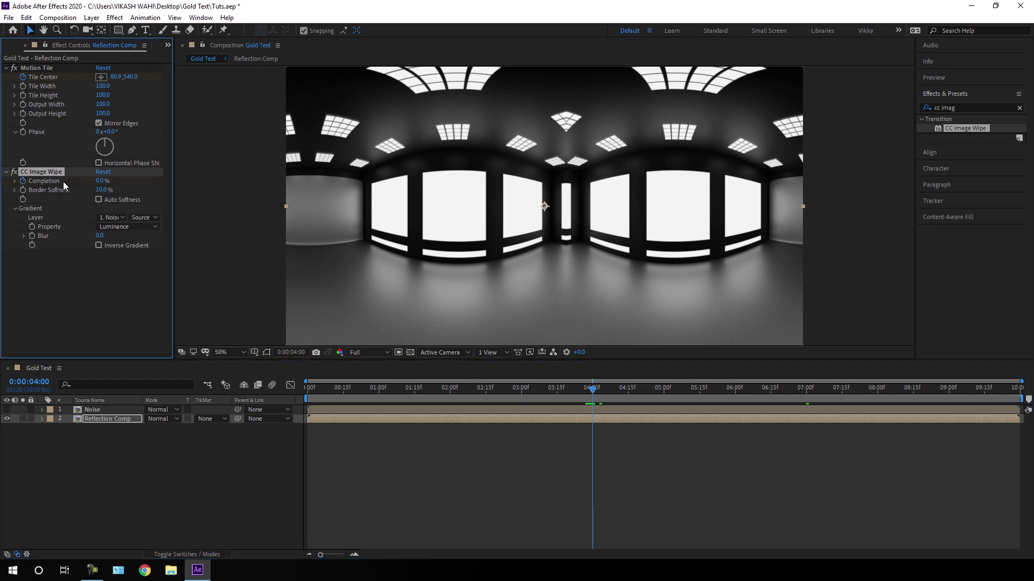
{"action": "left_click_drag", "start_coordinate": [537, 389], "coordinate": [304, 392]}
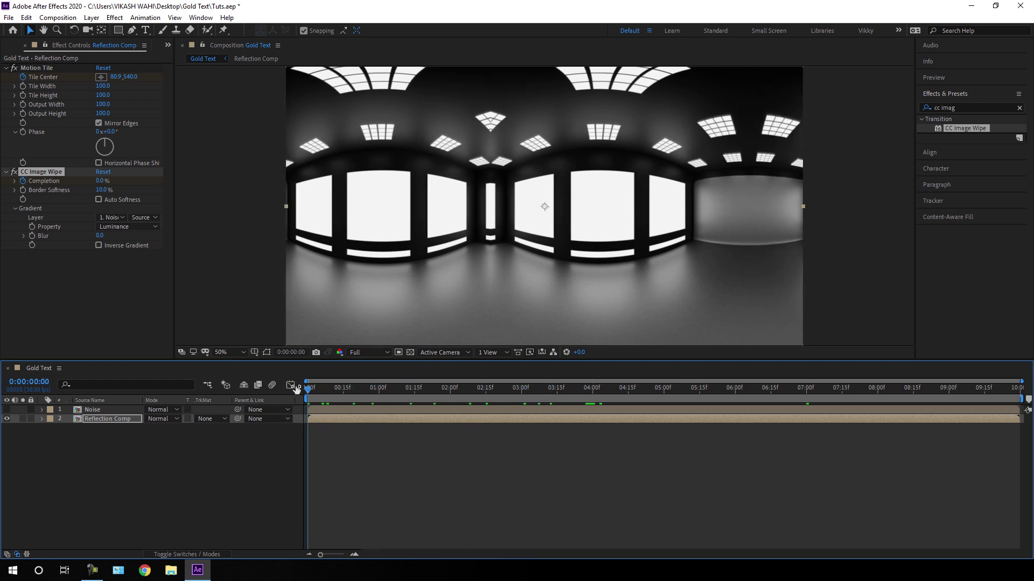
{"action": "left_click", "coordinate": [102, 182]}
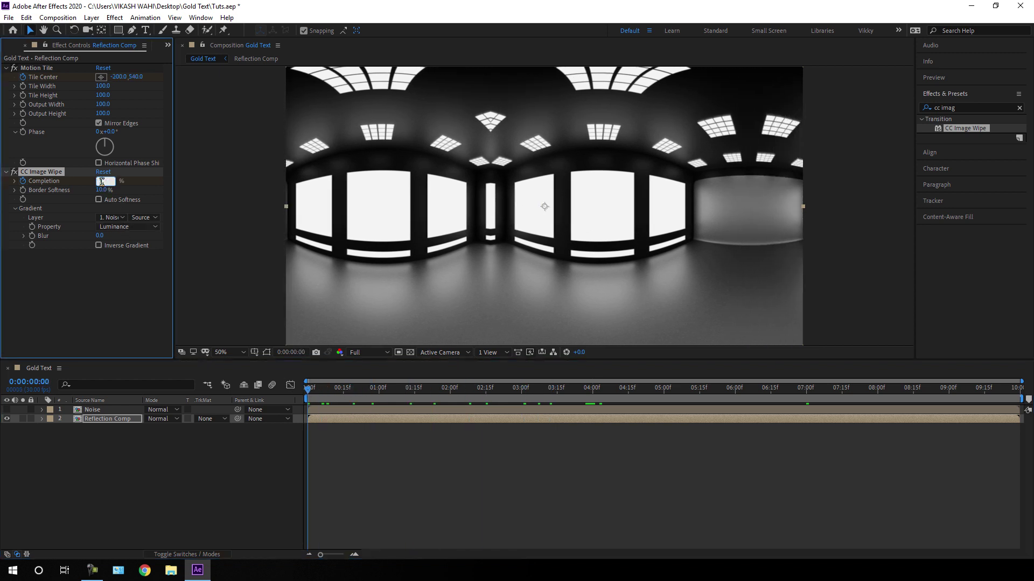
{"action": "type", "text": "100"}
{"action": "key", "text": "Return"}
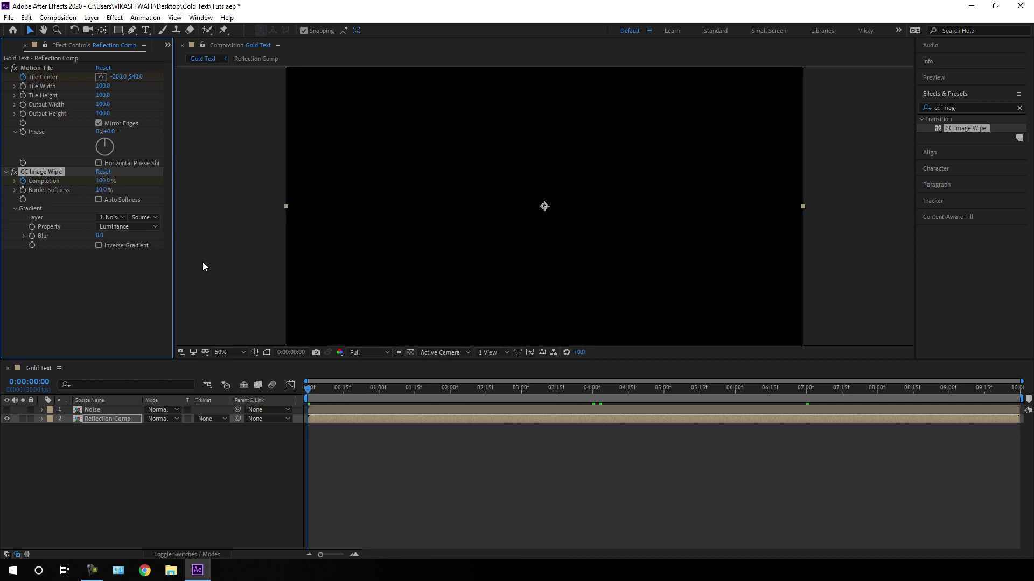
{"action": "left_click_drag", "start_coordinate": [316, 385], "coordinate": [563, 419]}
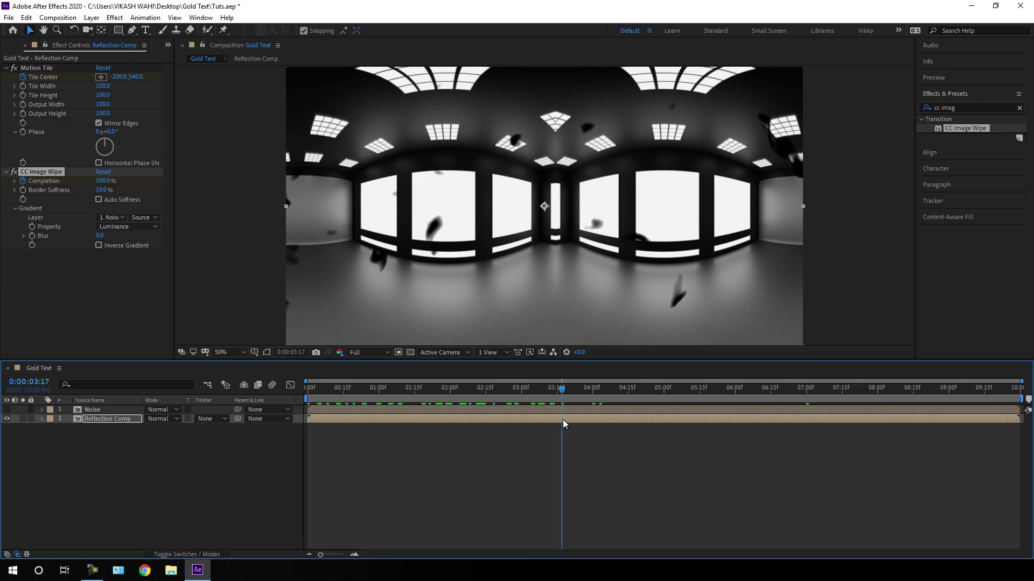
Pre-compose the Noise and Reflection Comp layers into a new composition named "Reflection Reveal"
{"action": "left_click", "coordinate": [206, 468]}
{"action": "left_click_drag", "start_coordinate": [102, 459], "coordinate": [118, 413]}
{"action": "right_click", "coordinate": [115, 414]}
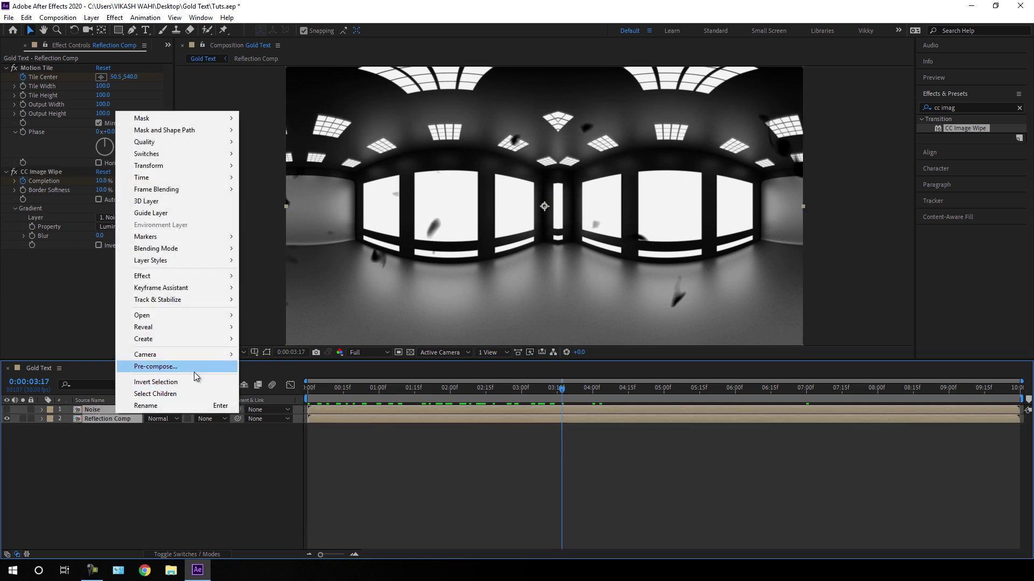
{"action": "left_click", "coordinate": [172, 370]}
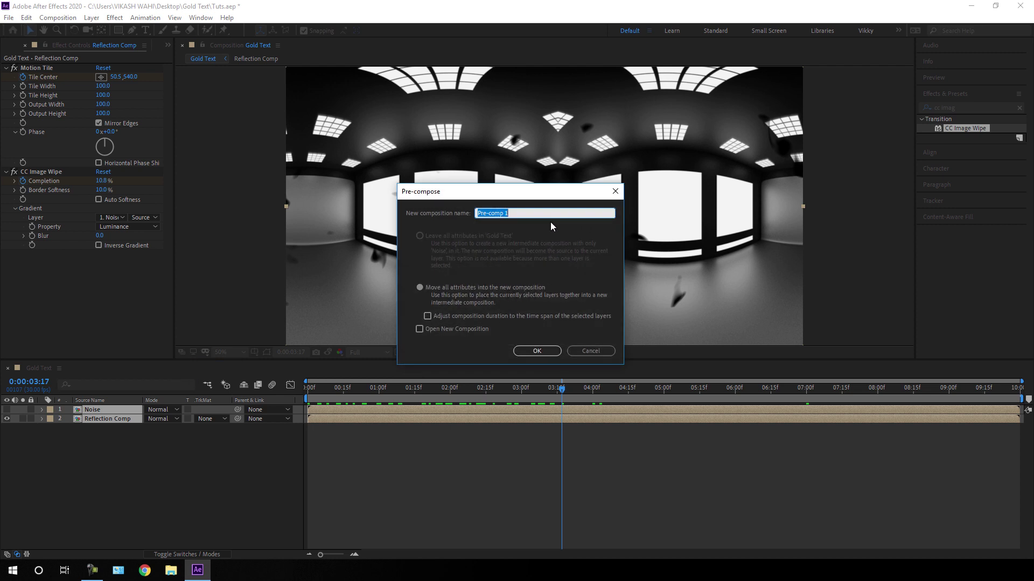
{"action": "type", "text": "Reflection Reveal"}
{"action": "left_click", "coordinate": [537, 351]}
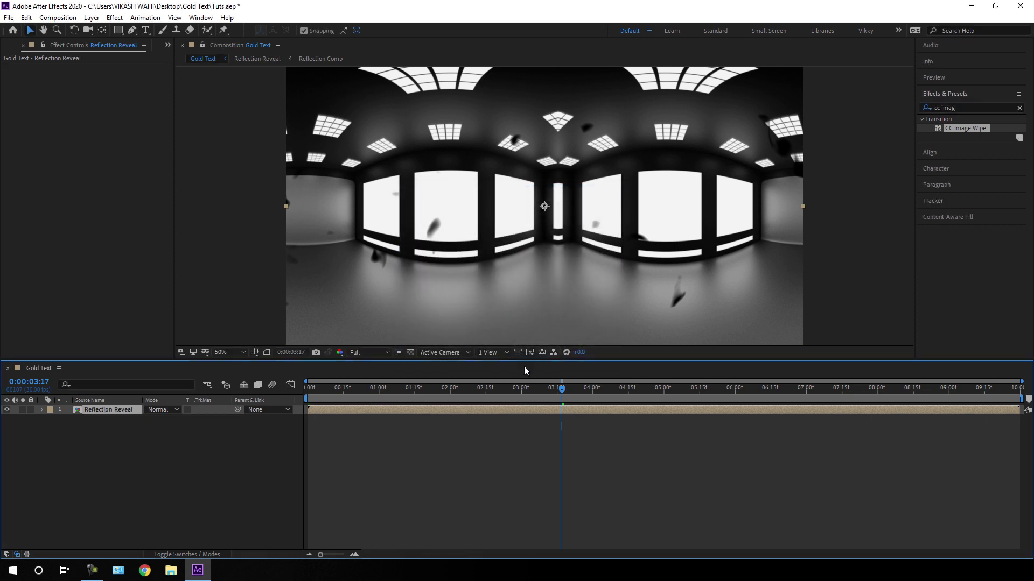
{"action": "left_click", "coordinate": [213, 464]}
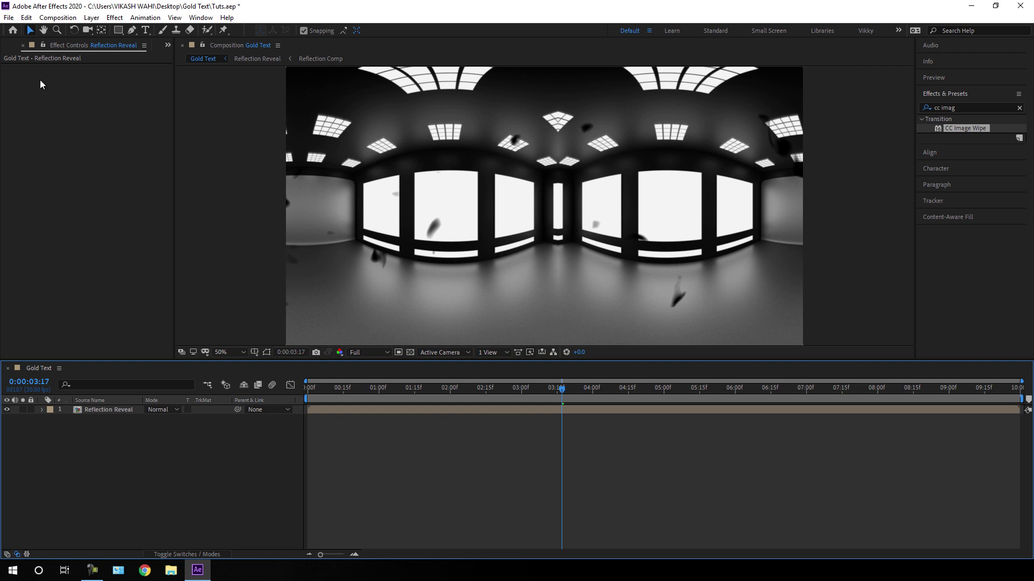
Add the Text Reveal composition above Reflection Reveal in the Gold Text timeline and hide it
{"action": "left_click", "coordinate": [14, 45]}
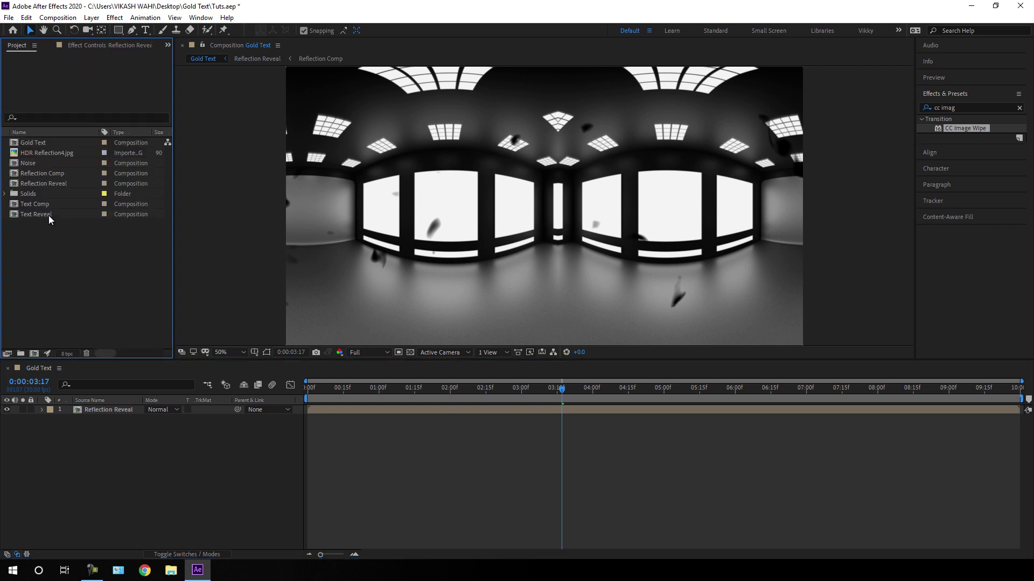
{"action": "left_click_drag", "start_coordinate": [49, 215], "coordinate": [116, 408]}
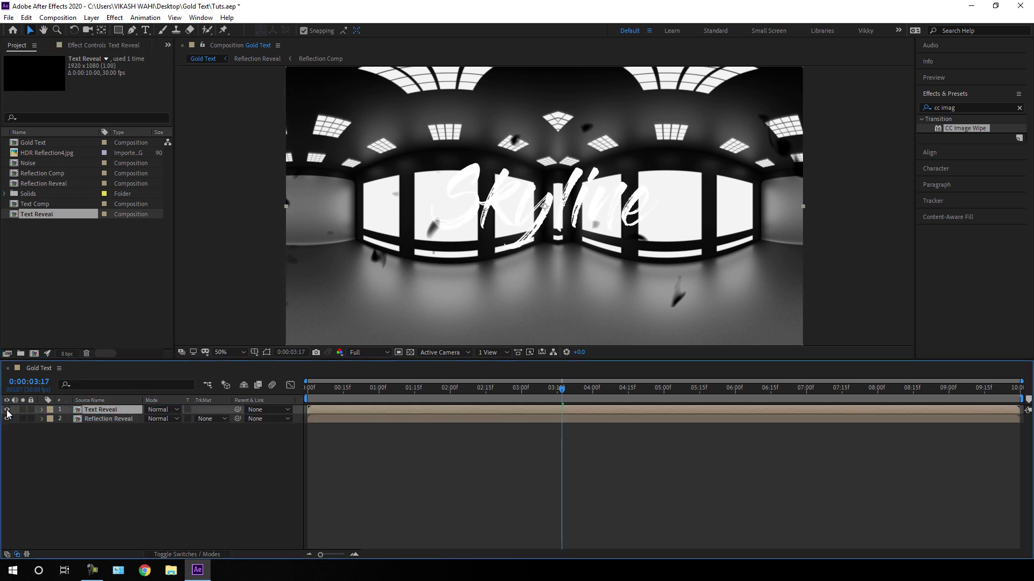
{"action": "left_click", "coordinate": [7, 410]}
{"action": "left_click", "coordinate": [114, 430]}
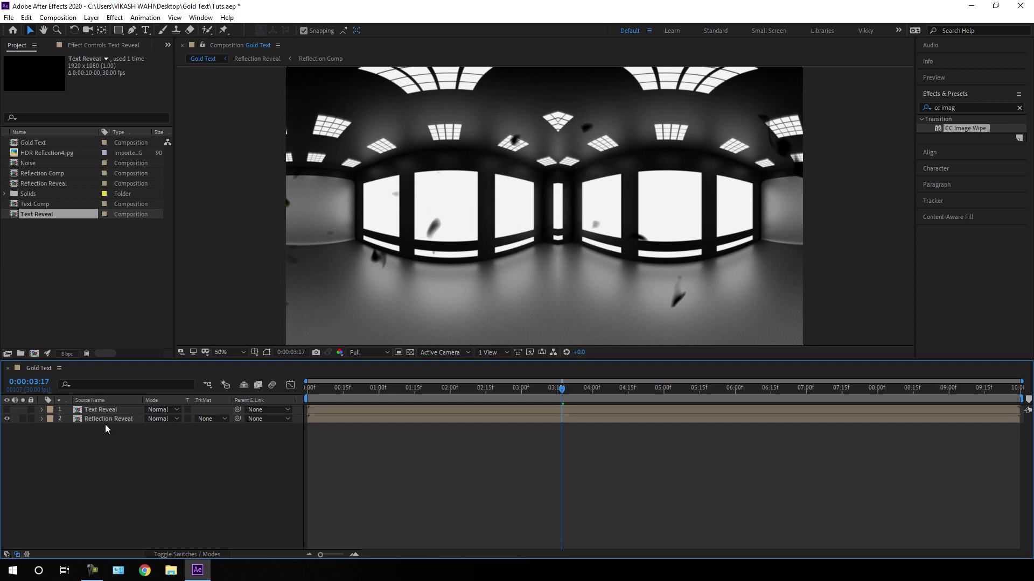
Find the CC Glass effect and apply it to the Reflection Reveal layer
{"action": "left_click", "coordinate": [109, 422]}
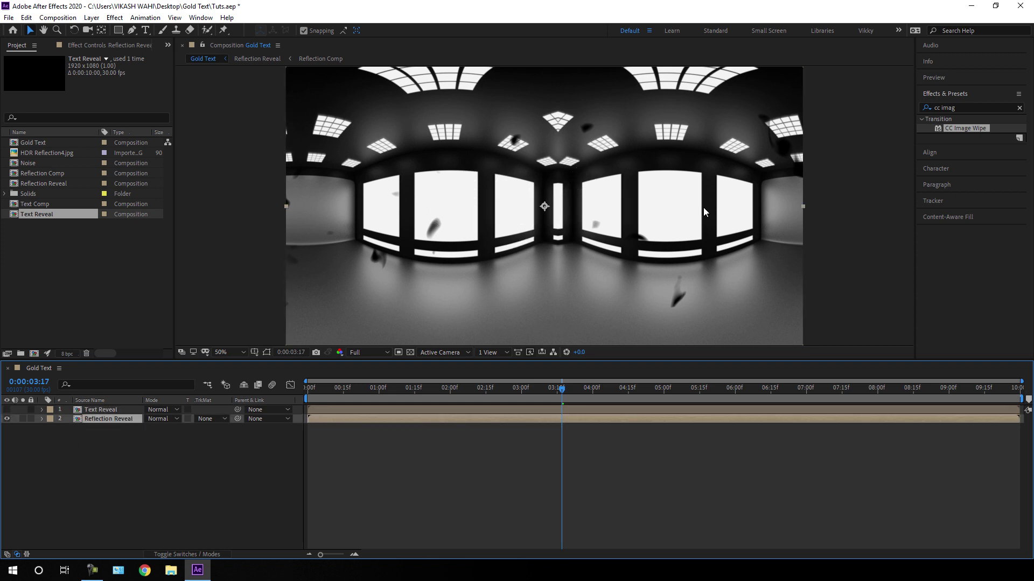
{"action": "left_click", "coordinate": [1019, 107]}
{"action": "type", "text": "cc glas"}
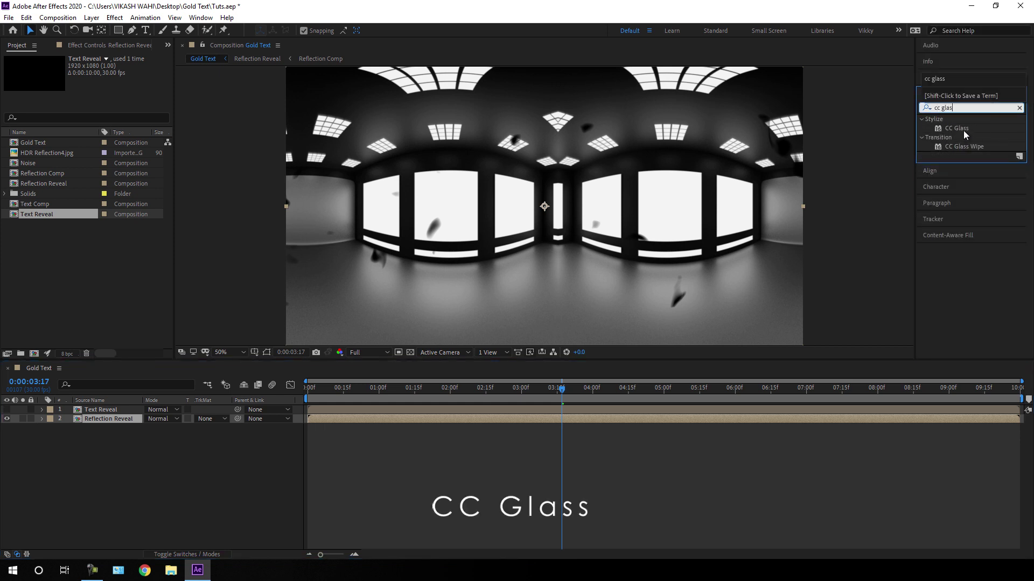
{"action": "left_click_drag", "start_coordinate": [956, 129], "coordinate": [114, 420]}
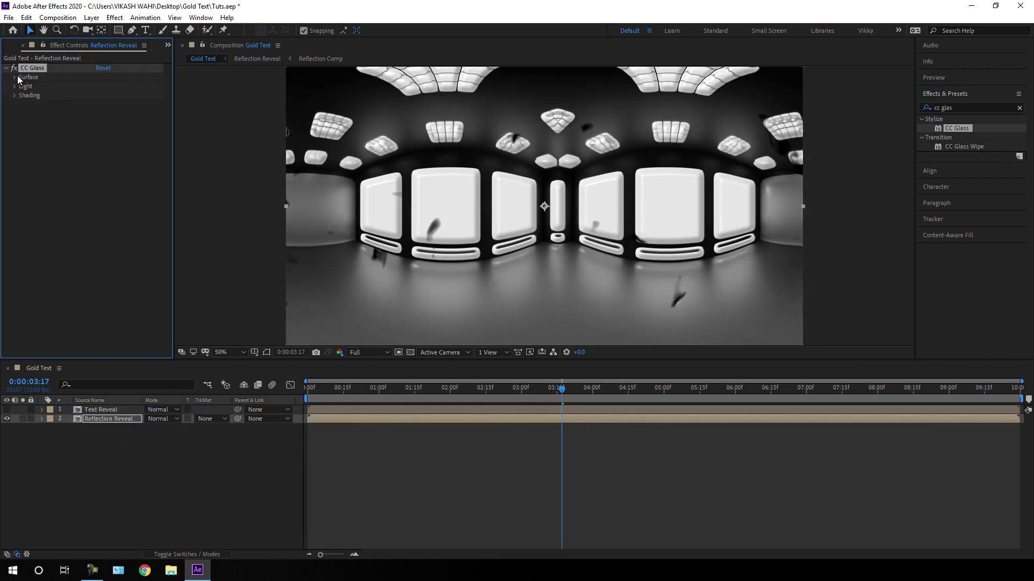
Set the CC Glass bump map to the Text Reveal layer and its property to Red
{"action": "left_click", "coordinate": [14, 77]}
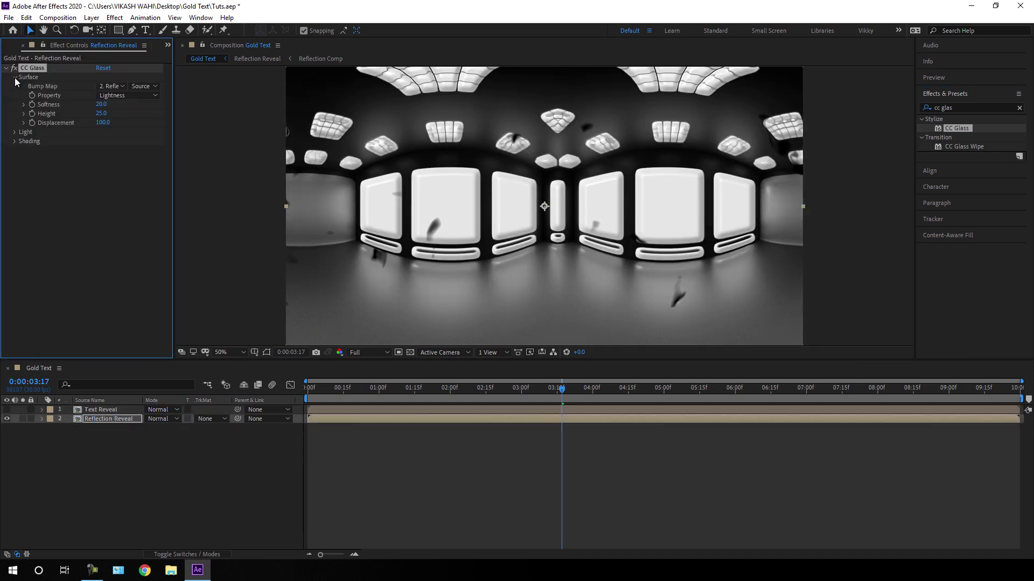
{"action": "left_click", "coordinate": [106, 85]}
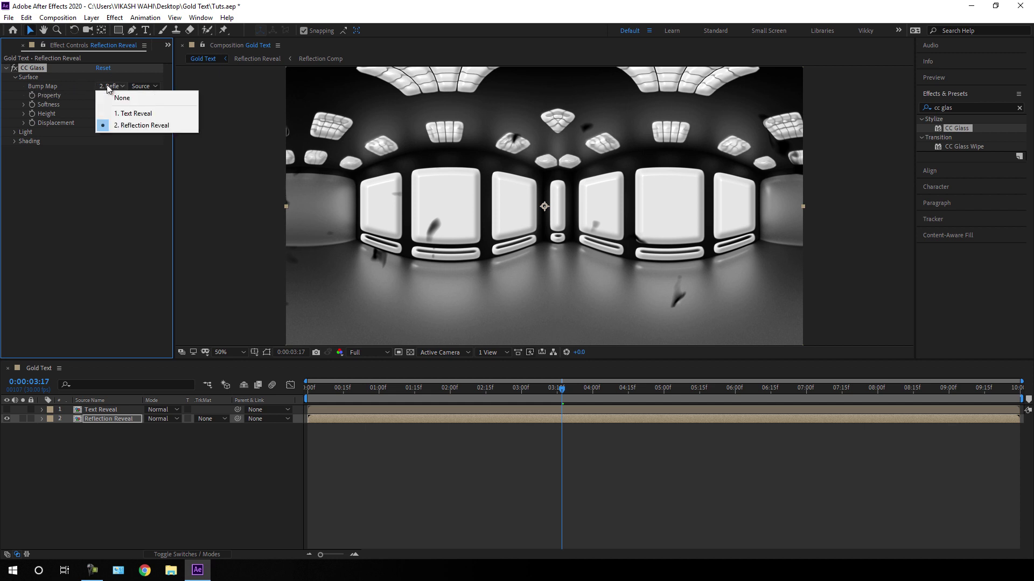
{"action": "left_click", "coordinate": [138, 114]}
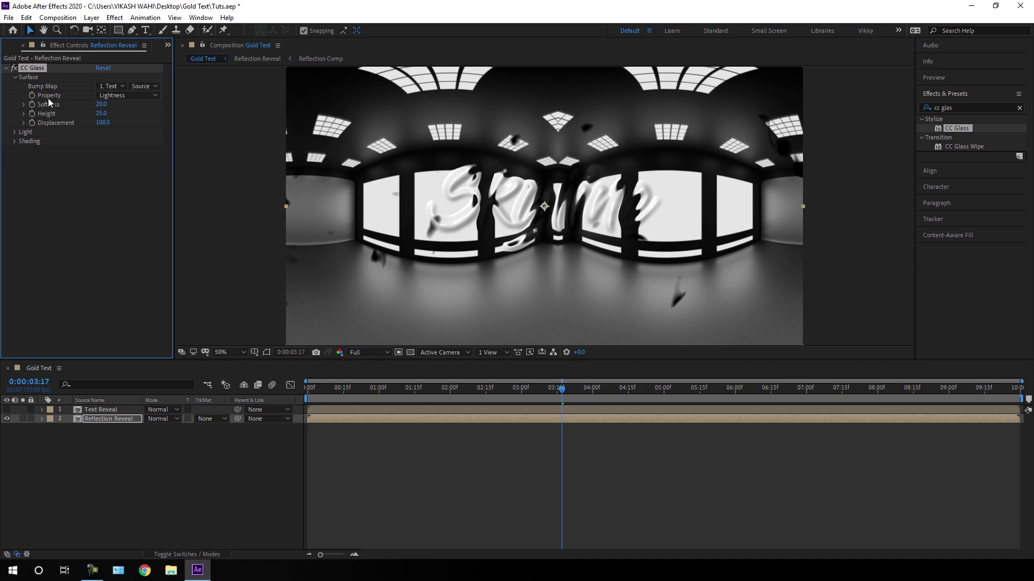
{"action": "left_click", "coordinate": [115, 97]}
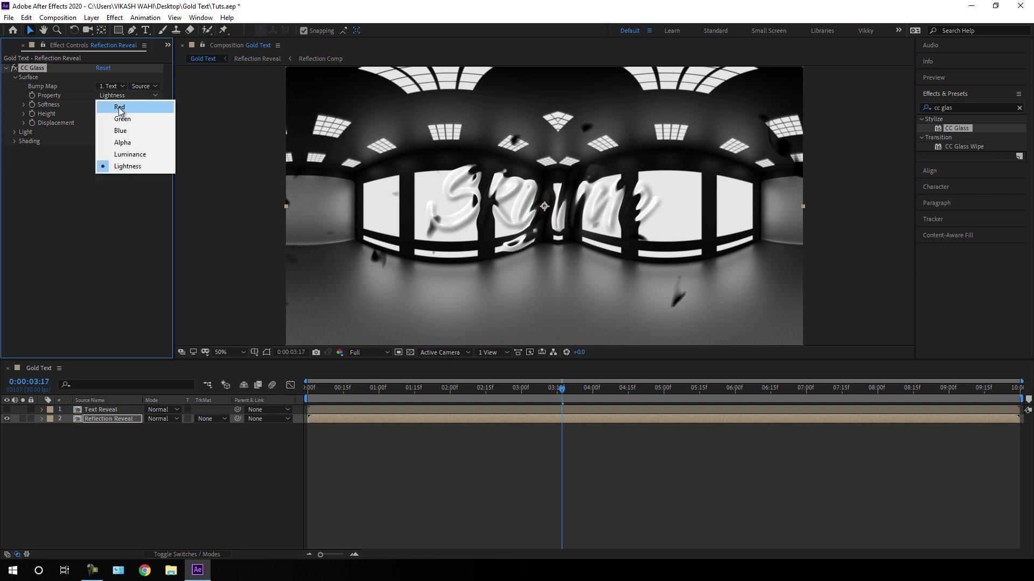
{"action": "left_click", "coordinate": [119, 108]}
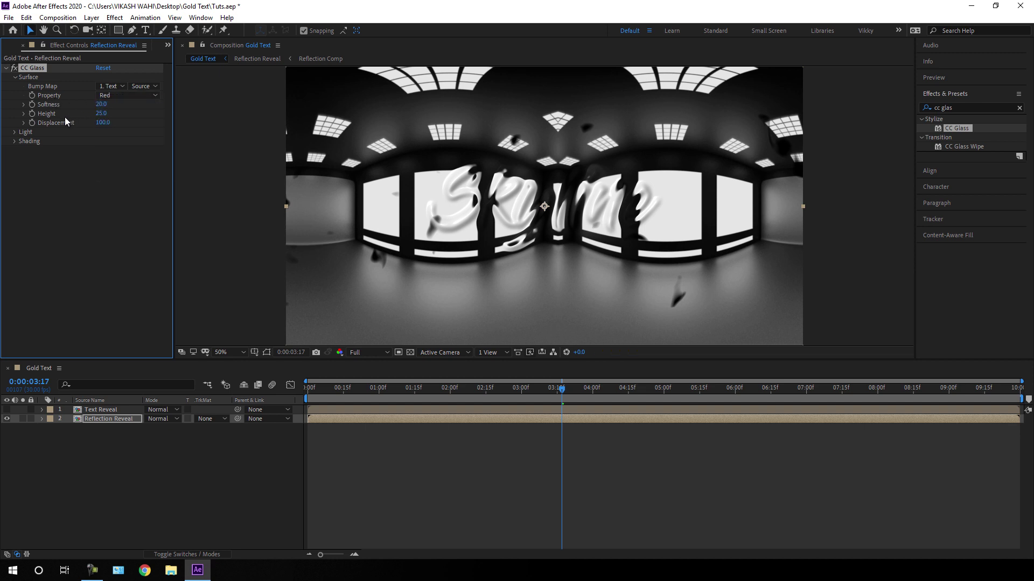
Set the CC Glass surface Softness to 5 and Height to 50
{"action": "left_click", "coordinate": [102, 105]}
{"action": "key", "text": "Return"}
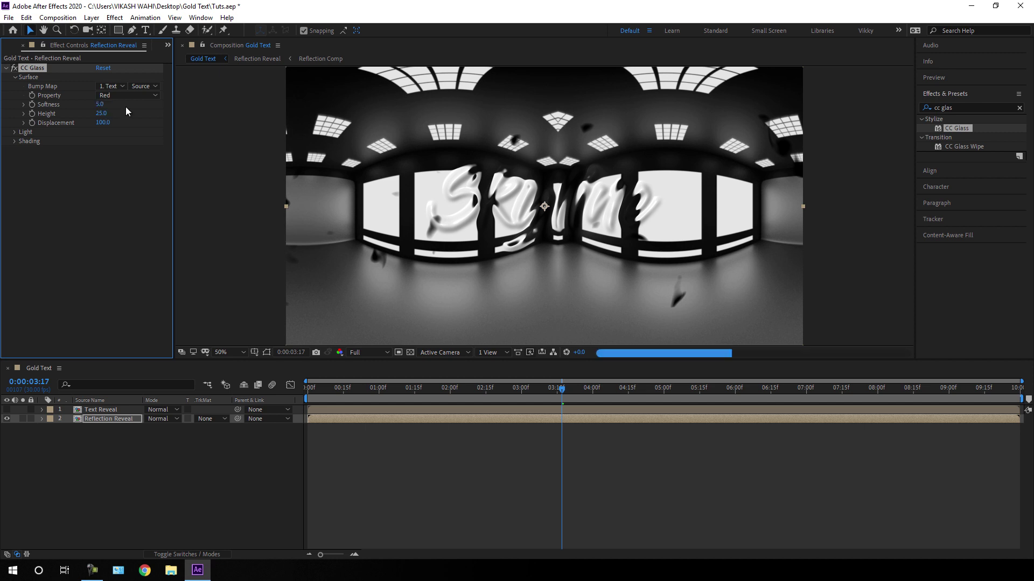
{"action": "left_click", "coordinate": [105, 114]}
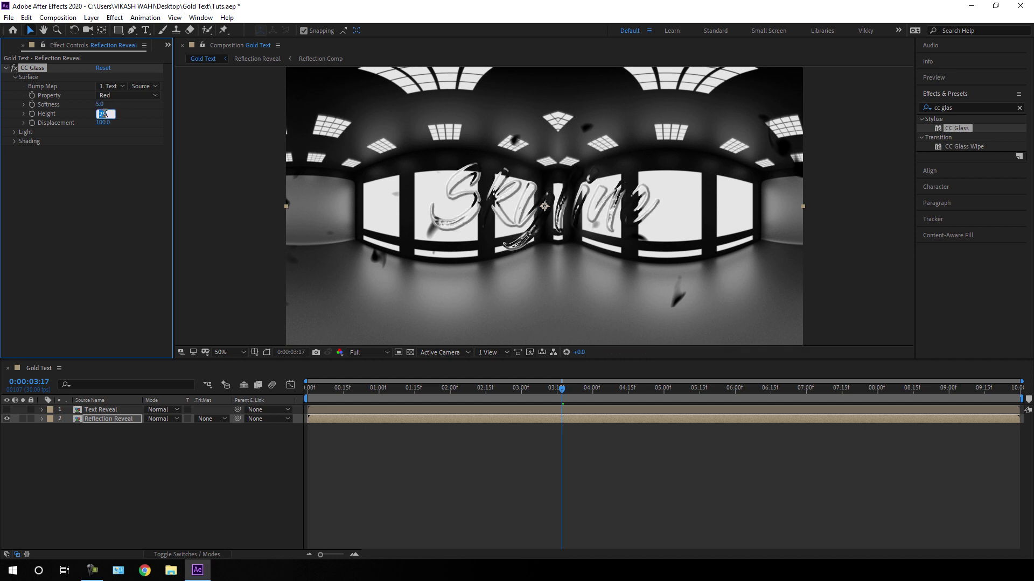
{"action": "type", "text": "50"}
{"action": "key", "text": "Return"}
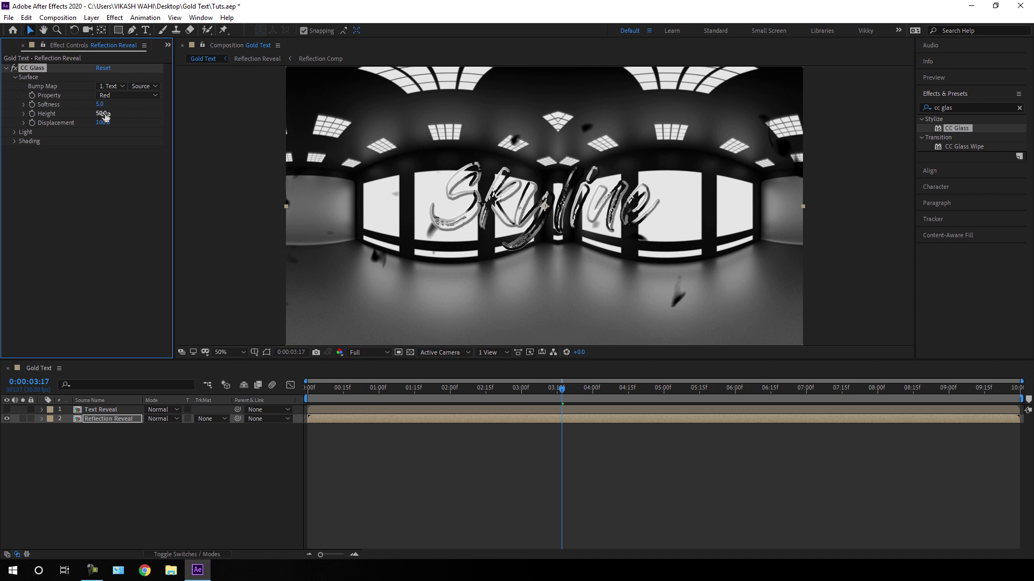
Change the CC Glass light type to Point Light and collapse the effect's settings
{"action": "left_click", "coordinate": [15, 131]}
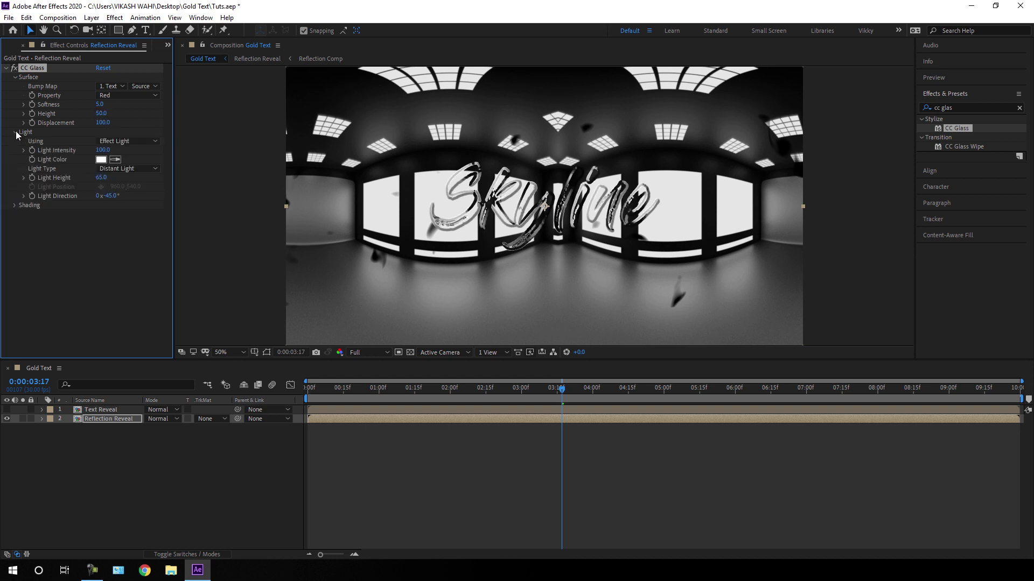
{"action": "left_click", "coordinate": [131, 170]}
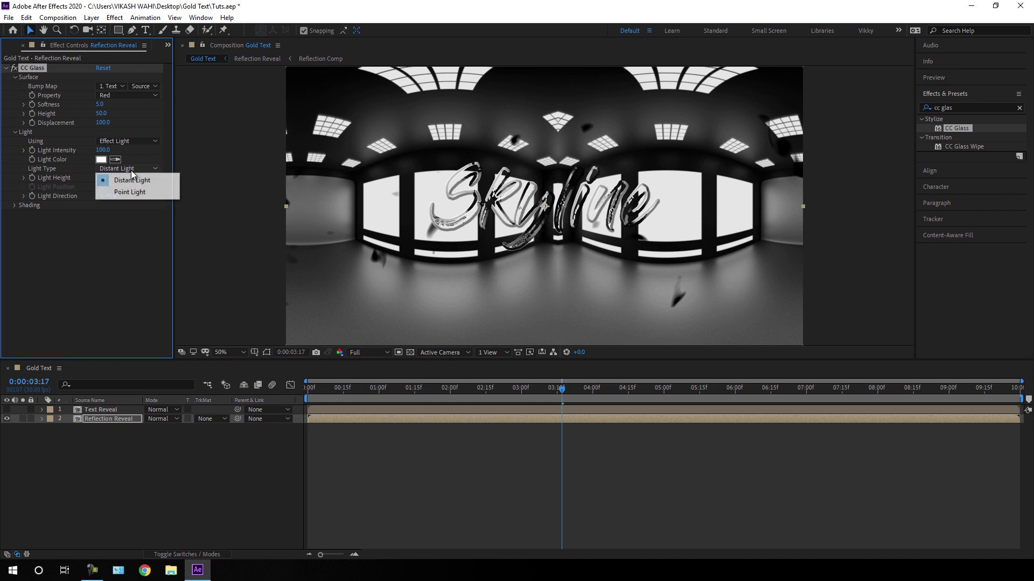
{"action": "left_click", "coordinate": [139, 193]}
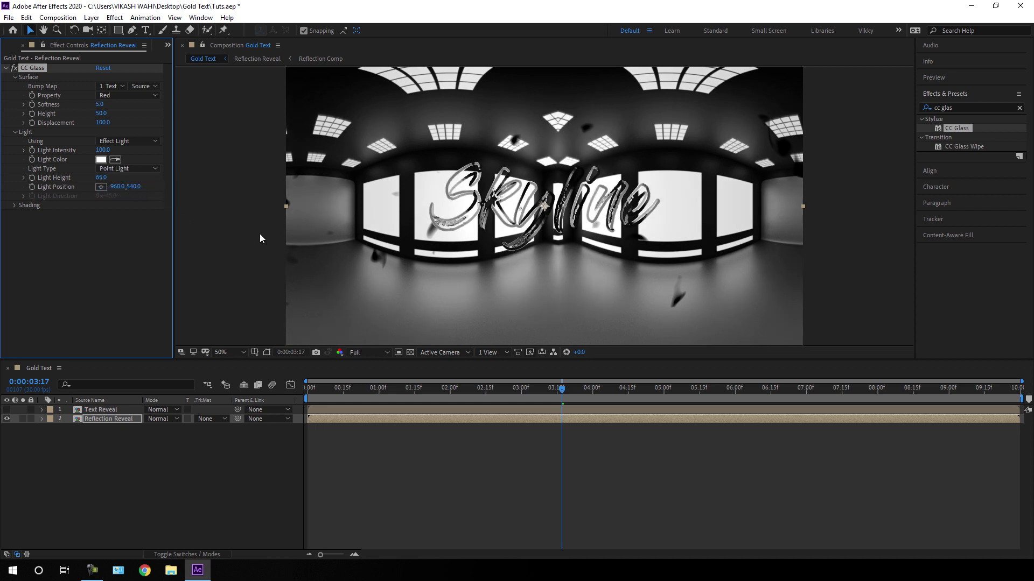
{"action": "left_click", "coordinate": [6, 69]}
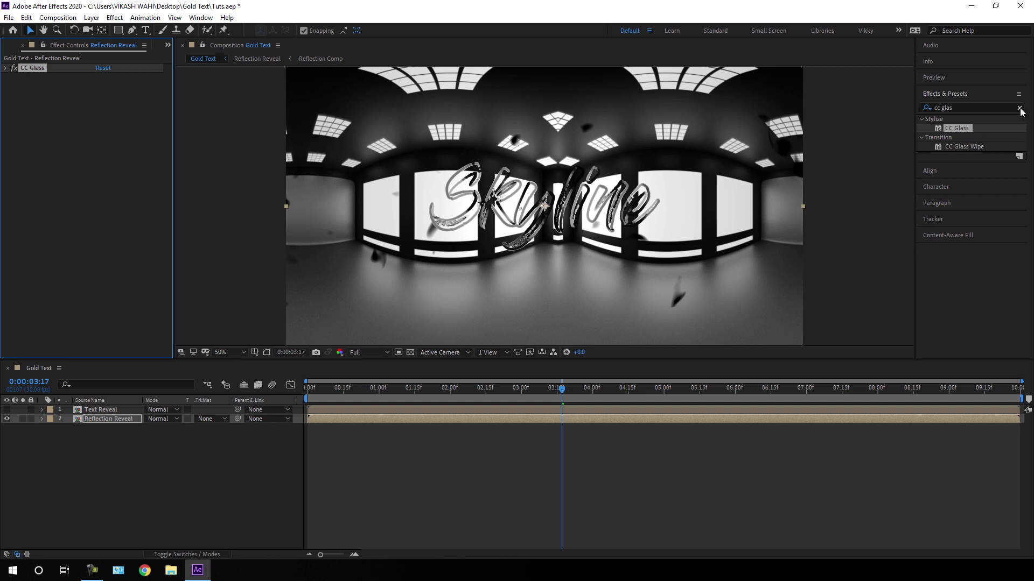
Find the CC Blobbylize effect and apply it to the Reflection Reveal layer
{"action": "left_click", "coordinate": [1021, 111]}
{"action": "left_click", "coordinate": [1000, 108]}
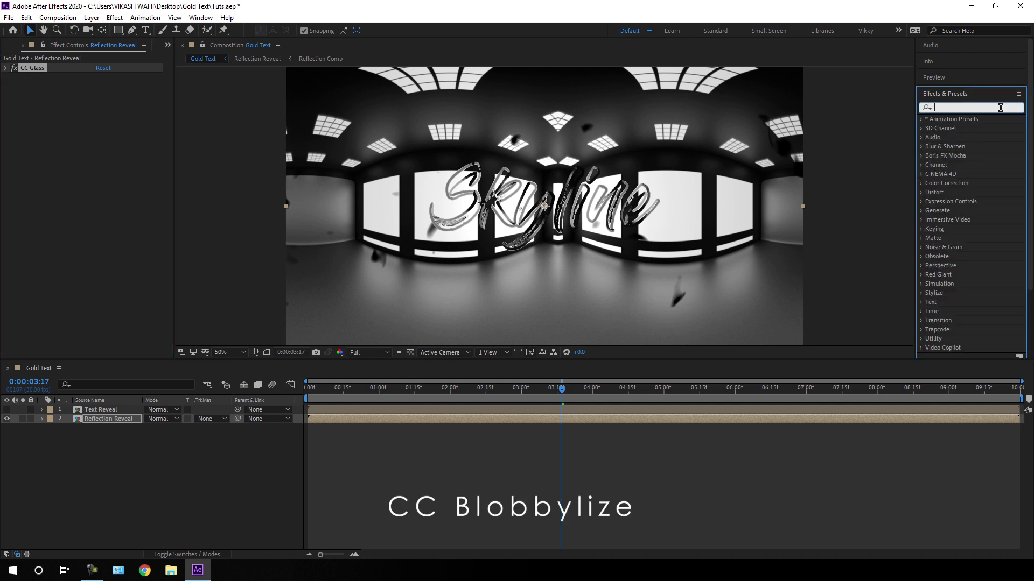
{"action": "type", "text": "cc"}
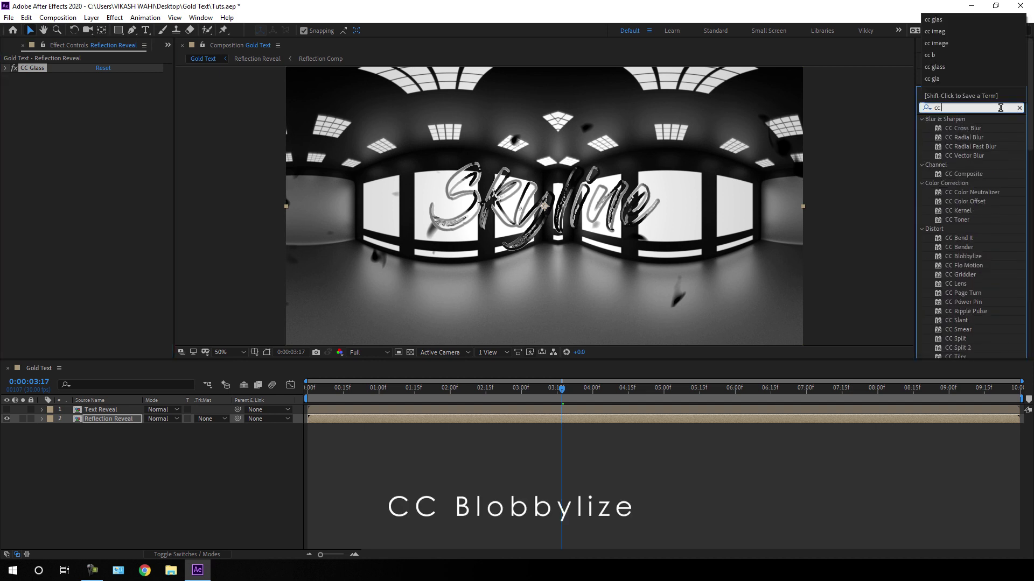
{"action": "type", "text": " b"}
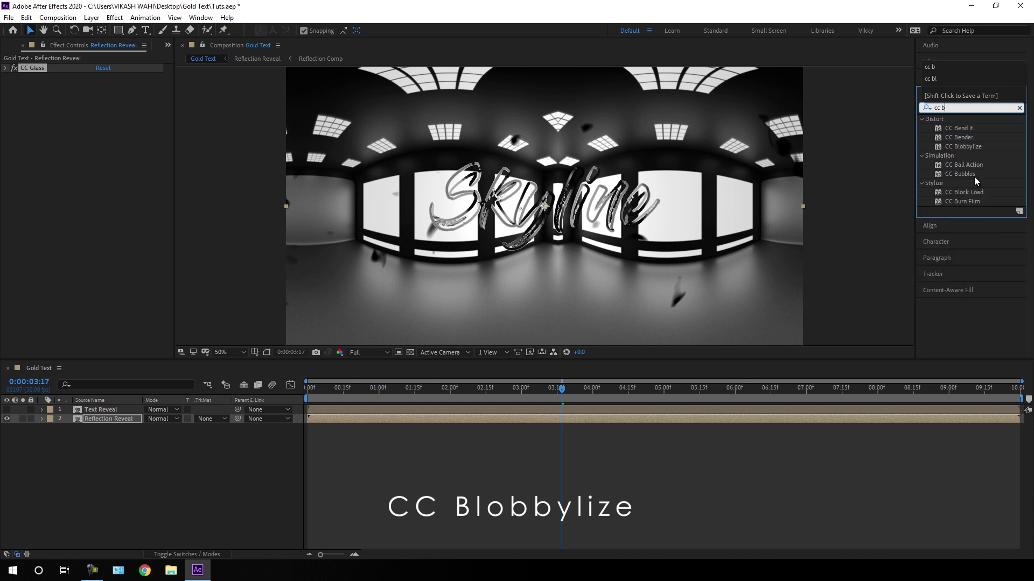
{"action": "left_click_drag", "start_coordinate": [968, 146], "coordinate": [130, 419]}
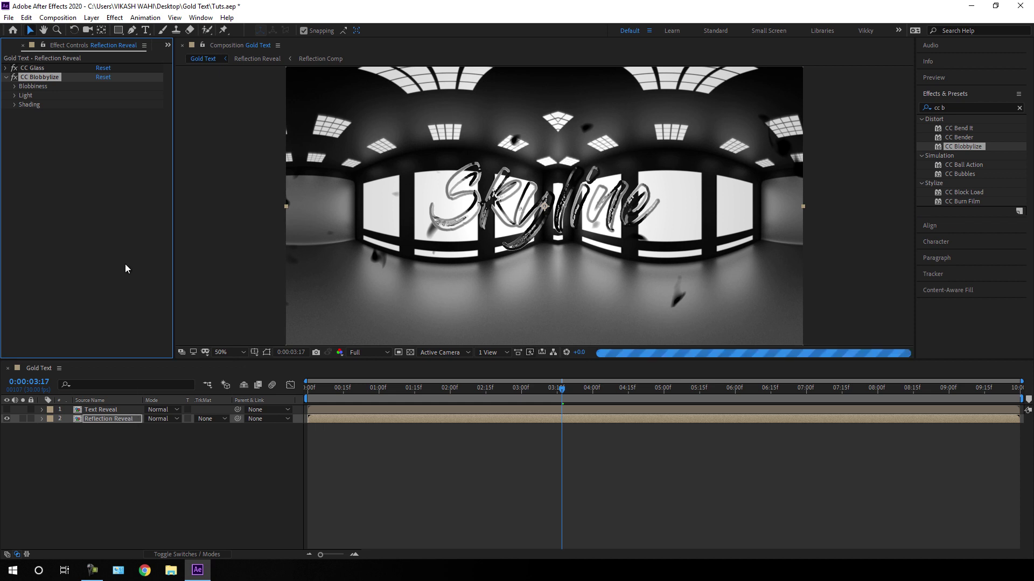
Set the CC Blobbylize blob layer to Text Reveal and its property to Alpha
{"action": "left_click", "coordinate": [15, 87]}
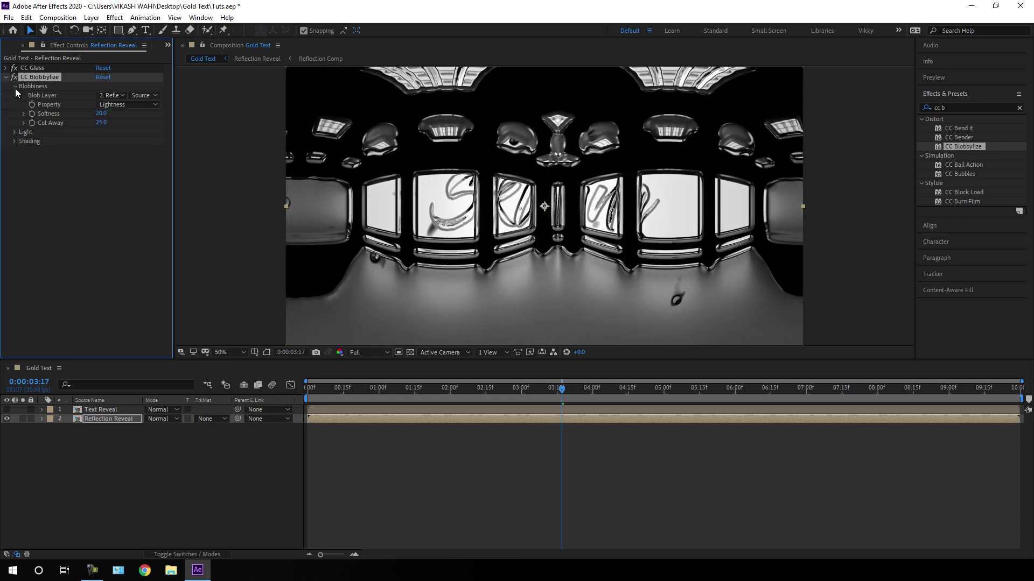
{"action": "left_click", "coordinate": [114, 96]}
{"action": "left_click", "coordinate": [147, 125]}
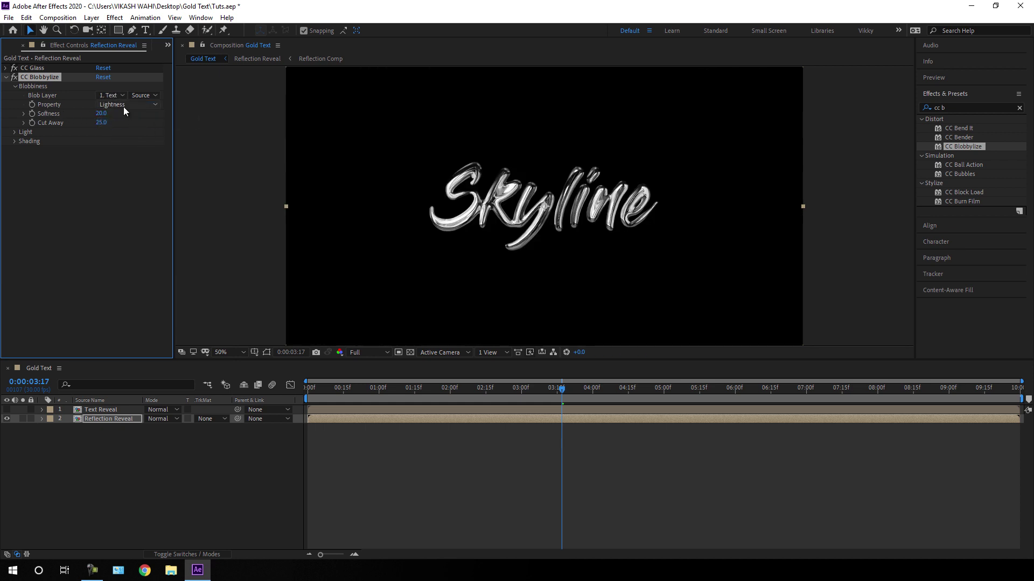
{"action": "left_click", "coordinate": [124, 106]}
{"action": "left_click", "coordinate": [122, 152]}
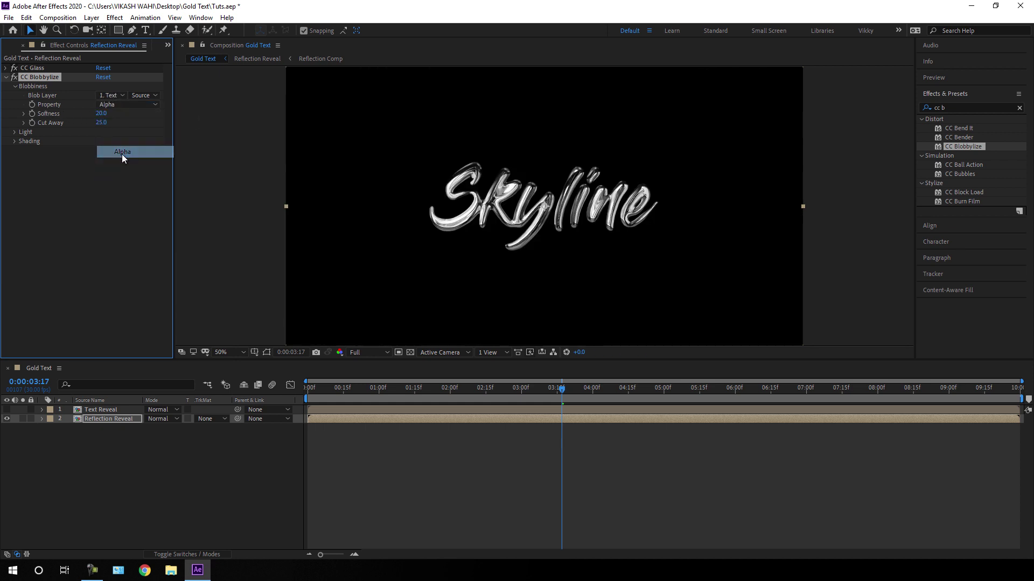
Set the CC Blobbylize Softness to 6 and Cut Away to 30
{"action": "left_click", "coordinate": [103, 115]}
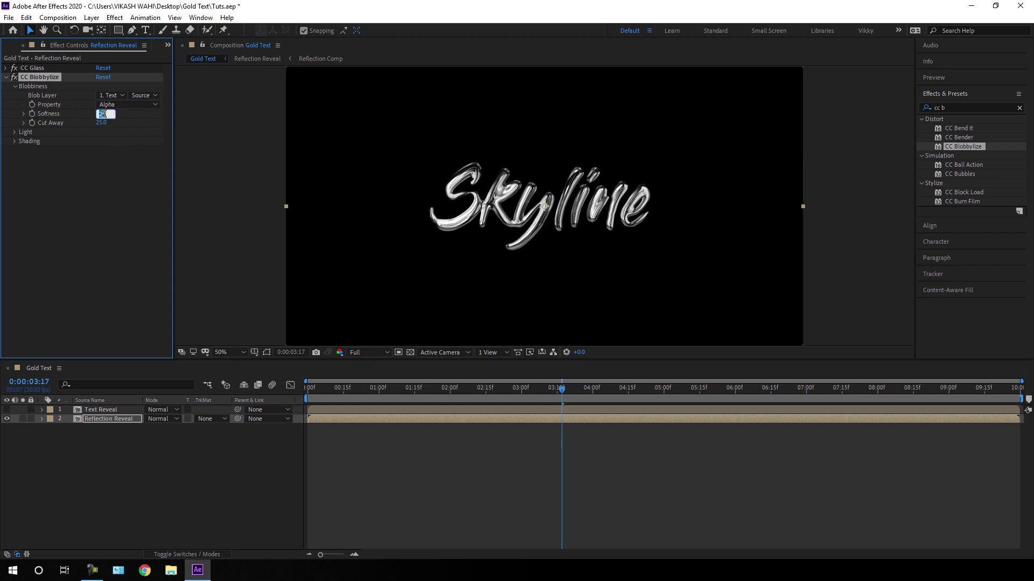
{"action": "type", "text": "6"}
{"action": "key", "text": "Return"}
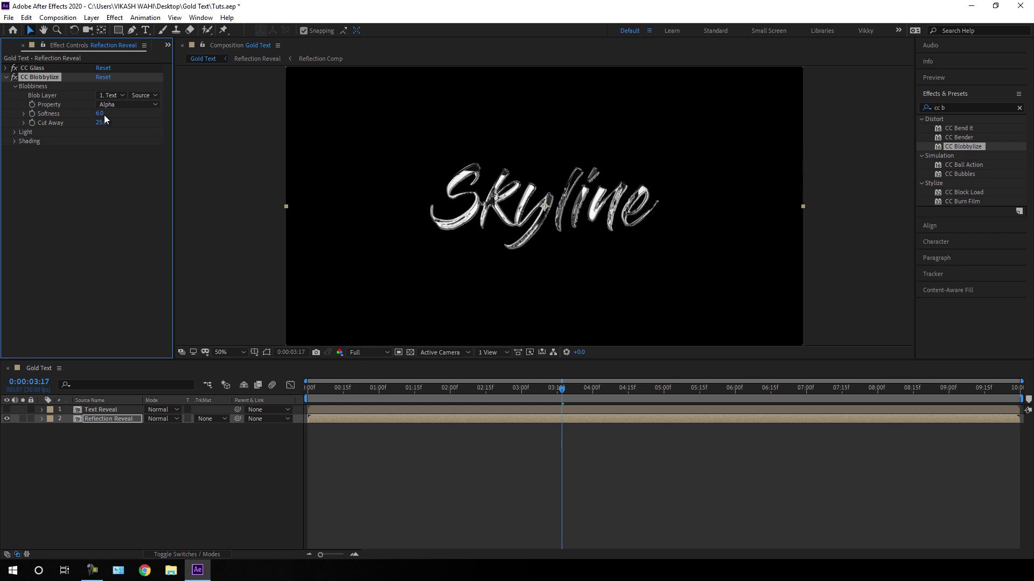
{"action": "left_click", "coordinate": [103, 122]}
{"action": "type", "text": "30"}
{"action": "key", "text": "Return"}
Set the composition preview resolution to Auto and scrub the text reveal up to 0:00:05:25
{"action": "left_click", "coordinate": [482, 395]}
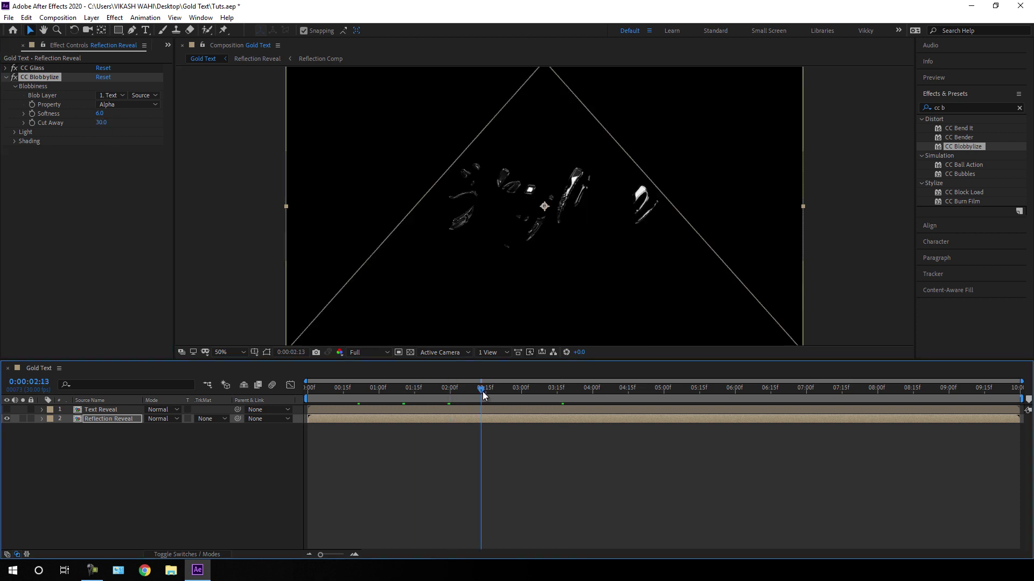
{"action": "left_click", "coordinate": [366, 352]}
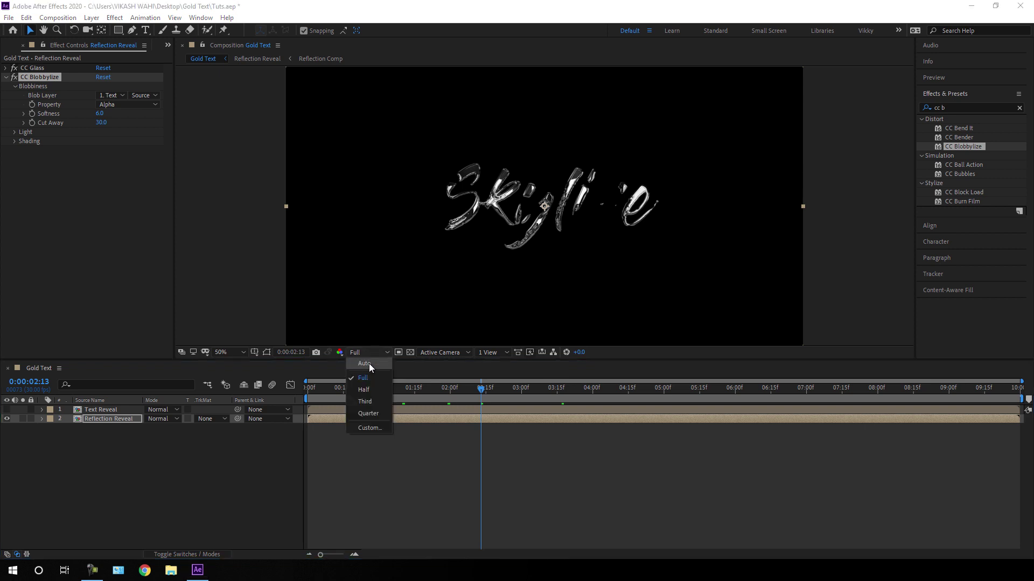
{"action": "left_click", "coordinate": [370, 363]}
{"action": "left_click_drag", "start_coordinate": [483, 389], "coordinate": [722, 410]}
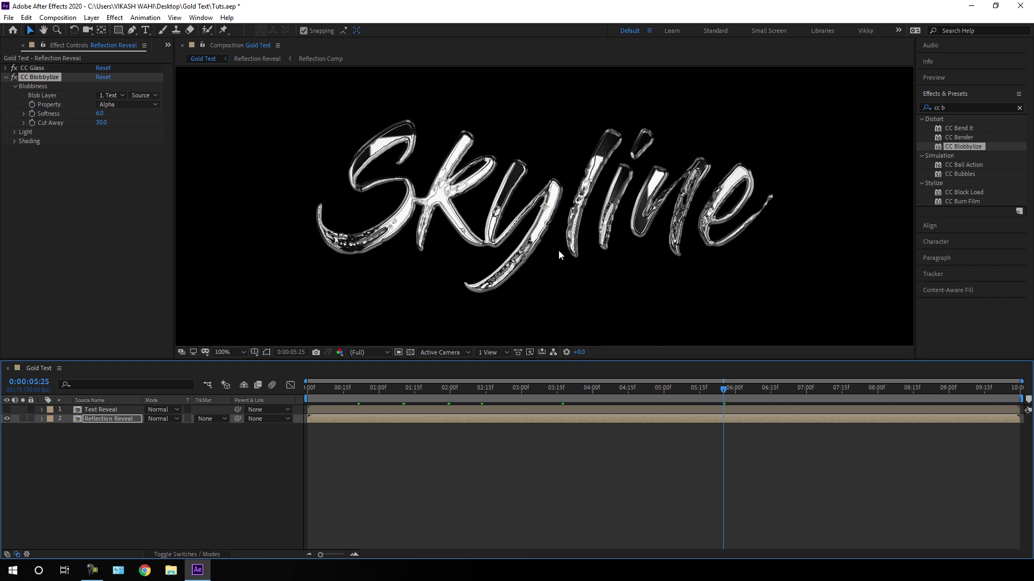
Add a new adjustment layer to the Gold Text composition and rename it Color
{"action": "left_click", "coordinate": [160, 485]}
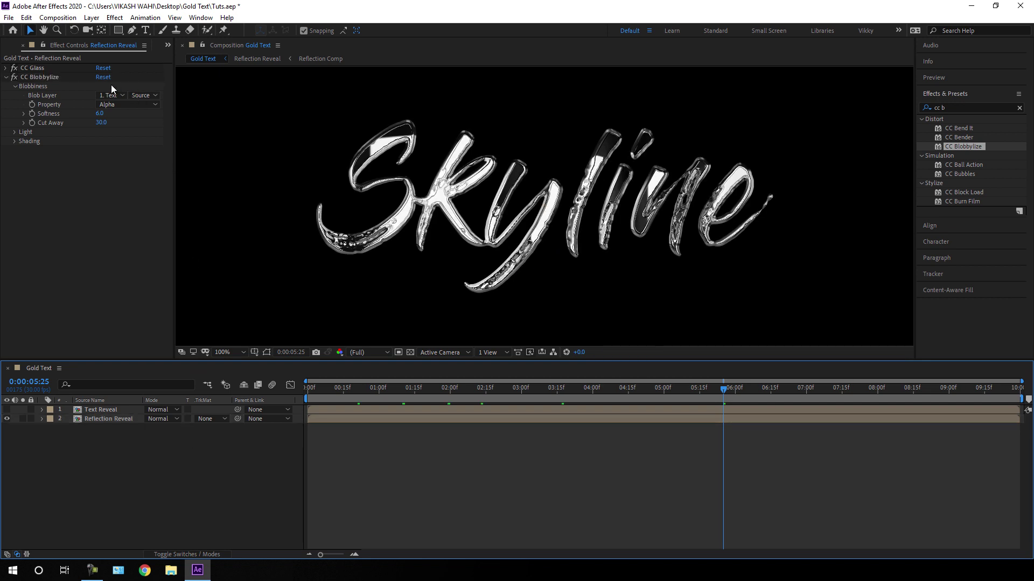
{"action": "left_click", "coordinate": [91, 18]}
{"action": "mouse_move", "coordinate": [162, 30]}
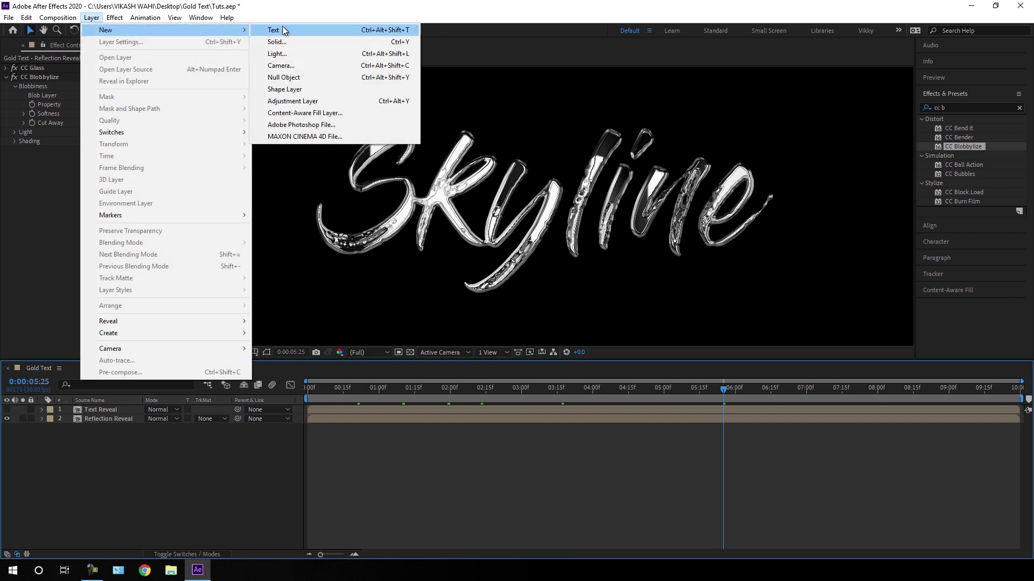
{"action": "left_click", "coordinate": [293, 102]}
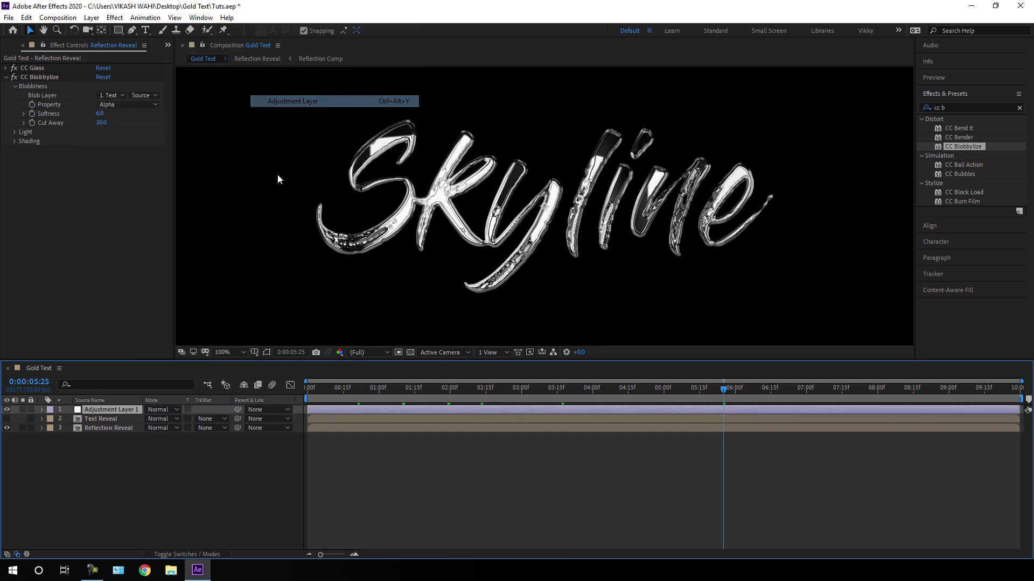
{"action": "right_click", "coordinate": [125, 413]}
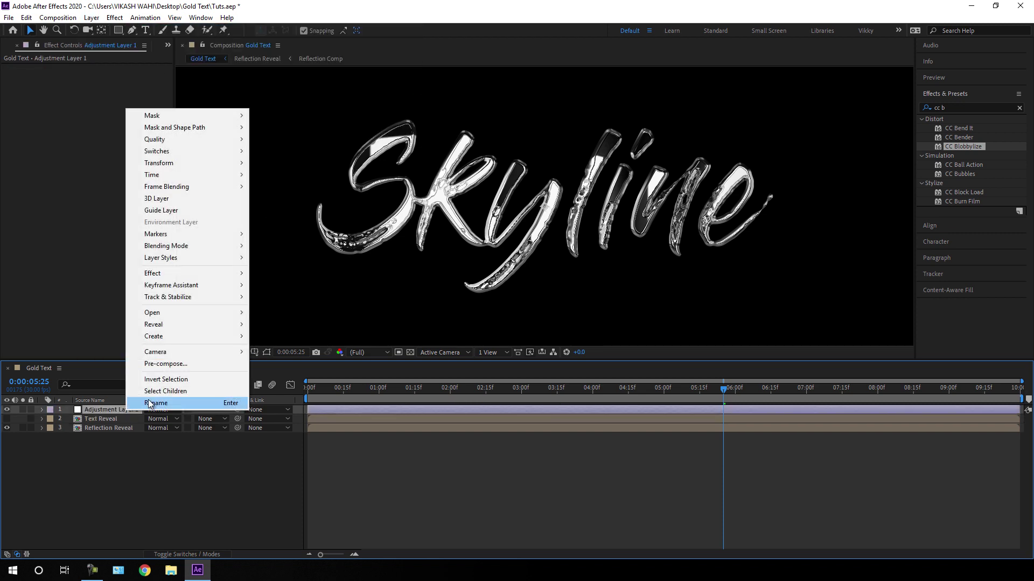
{"action": "left_click", "coordinate": [138, 405]}
{"action": "type", "text": "Colo"}
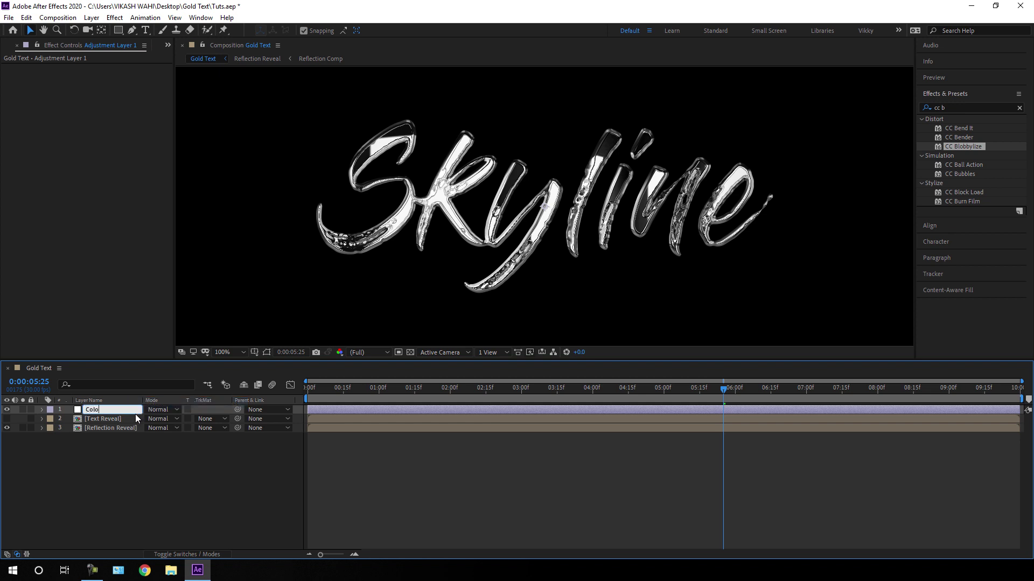
{"action": "type", "text": "r"}
{"action": "left_click", "coordinate": [133, 460]}
Find the Curves effect and apply it to the Color adjustment layer
{"action": "left_click", "coordinate": [124, 408]}
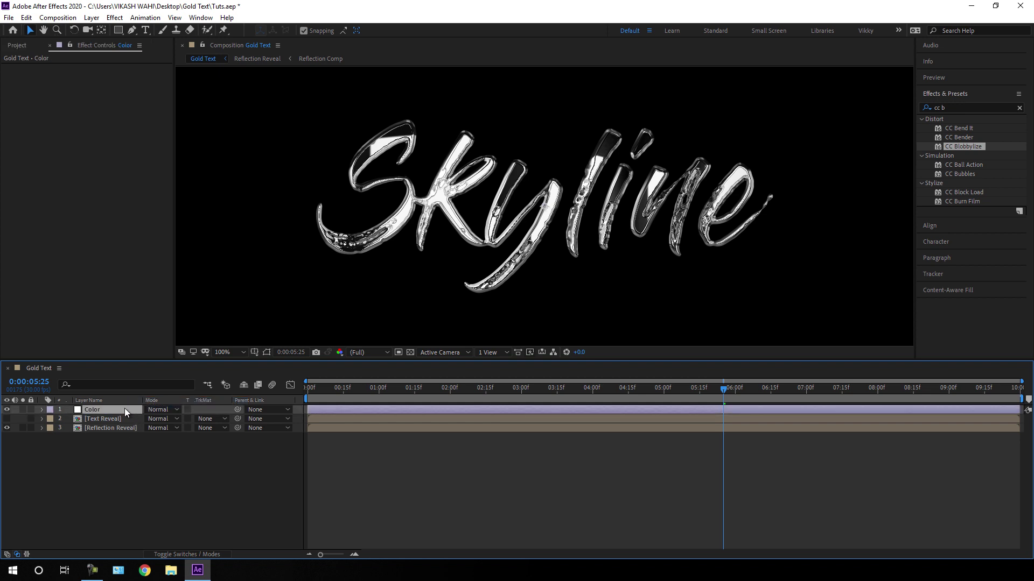
{"action": "left_click", "coordinate": [1018, 108]}
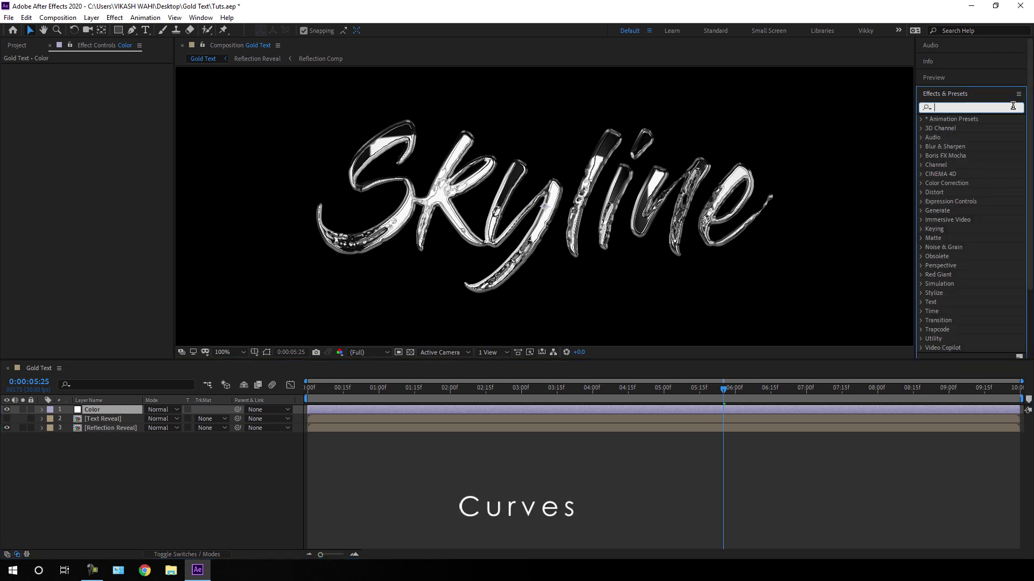
{"action": "type", "text": "curv"}
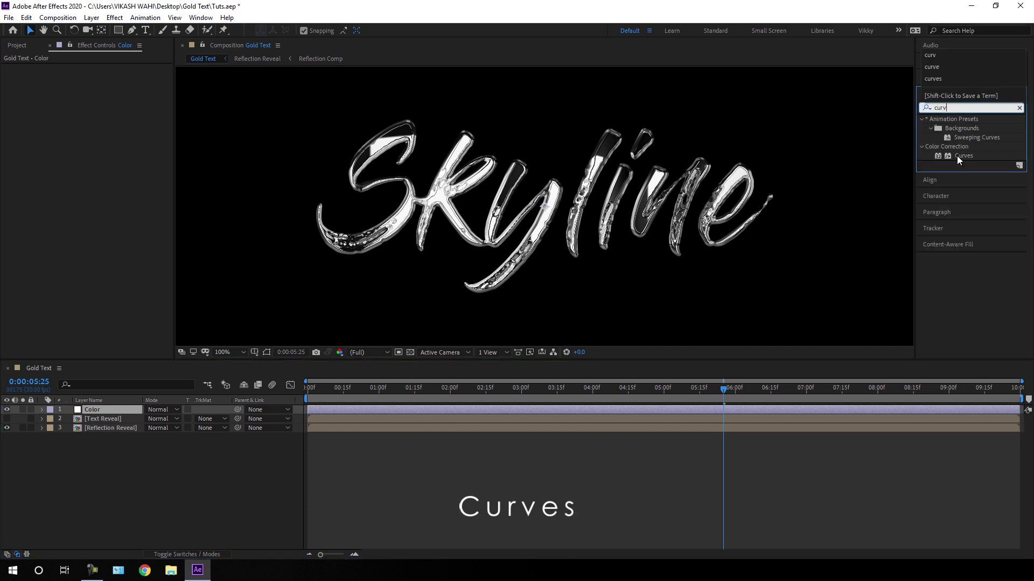
{"action": "left_click_drag", "start_coordinate": [967, 156], "coordinate": [105, 409]}
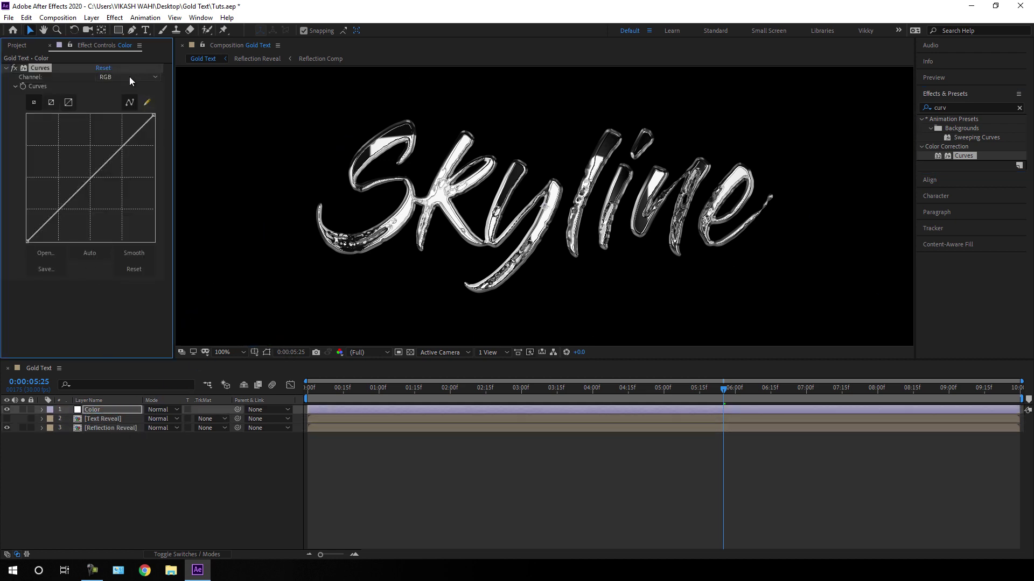
Tint the text gold by raising the Red curve's midtones and lowering the Blue curve's midtones, and collapse the Curves settings
{"action": "left_click", "coordinate": [130, 77]}
{"action": "left_click", "coordinate": [126, 99]}
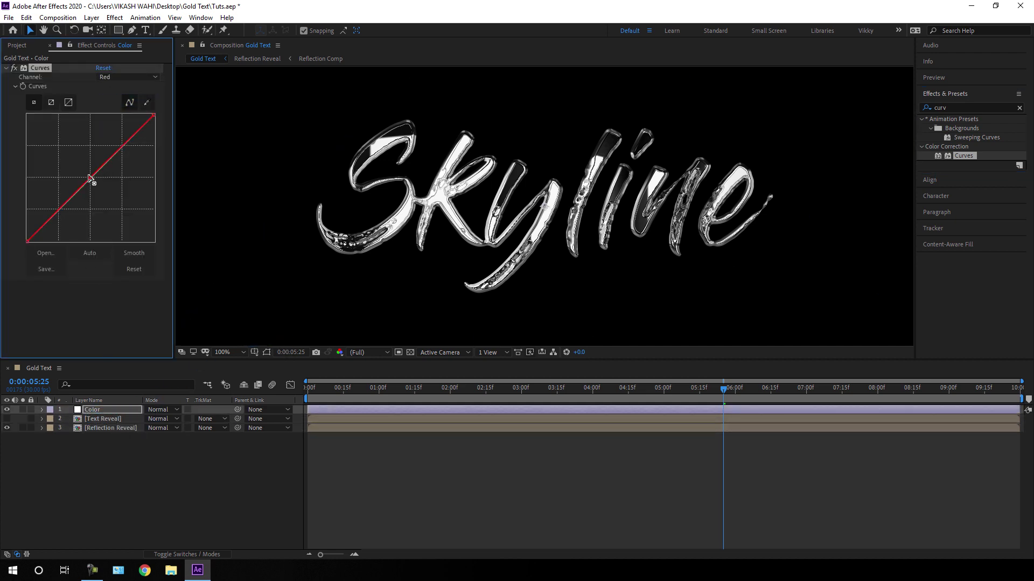
{"action": "left_click_drag", "start_coordinate": [90, 177], "coordinate": [80, 163]}
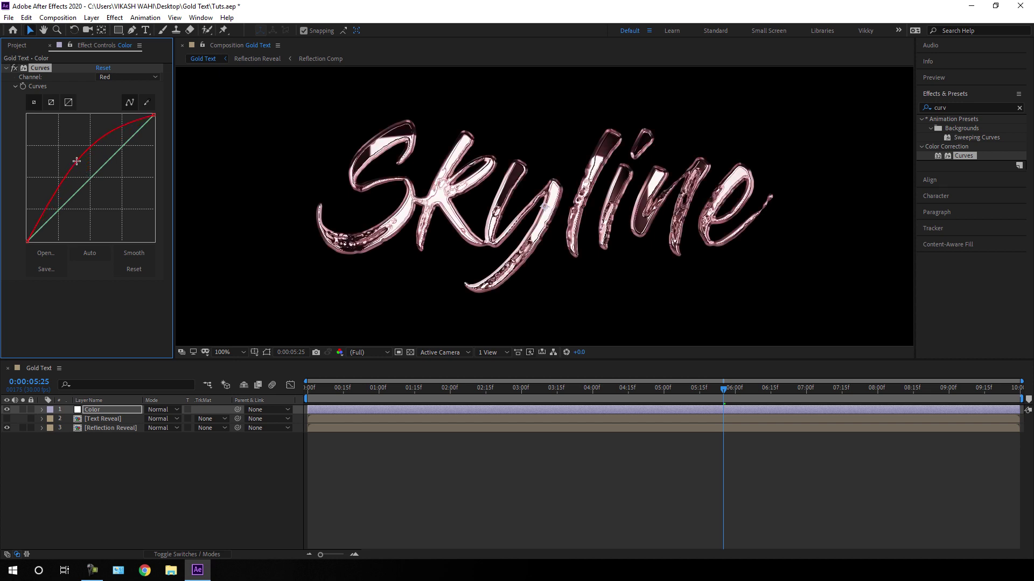
{"action": "left_click", "coordinate": [128, 76]}
{"action": "left_click", "coordinate": [127, 124]}
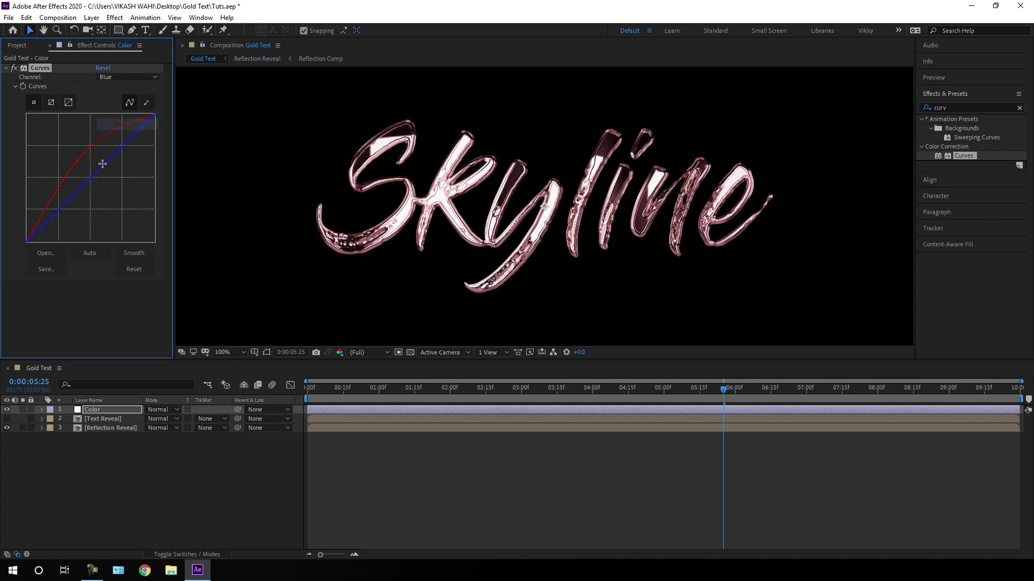
{"action": "left_click_drag", "start_coordinate": [91, 177], "coordinate": [110, 202]}
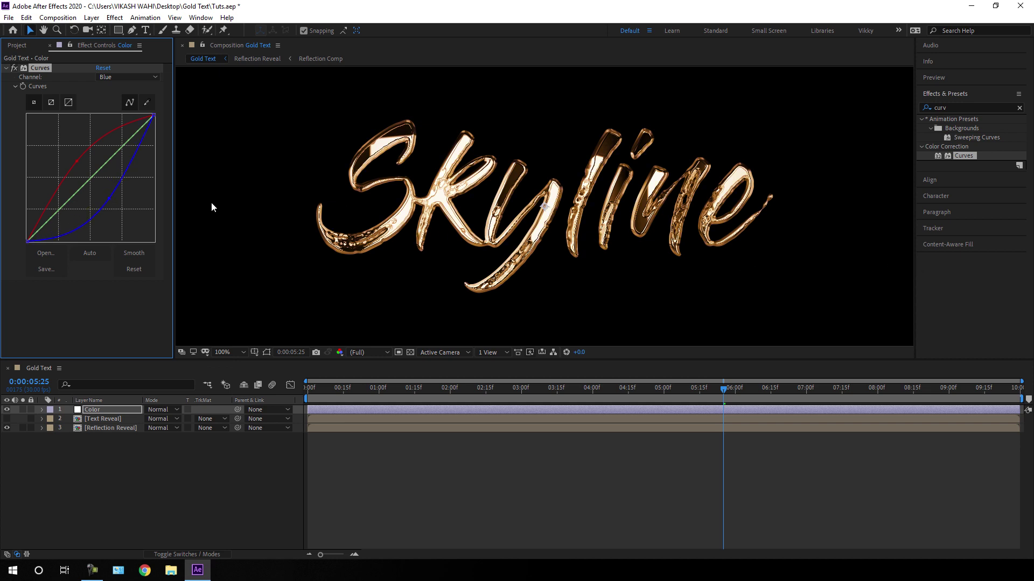
{"action": "left_click", "coordinate": [7, 68]}
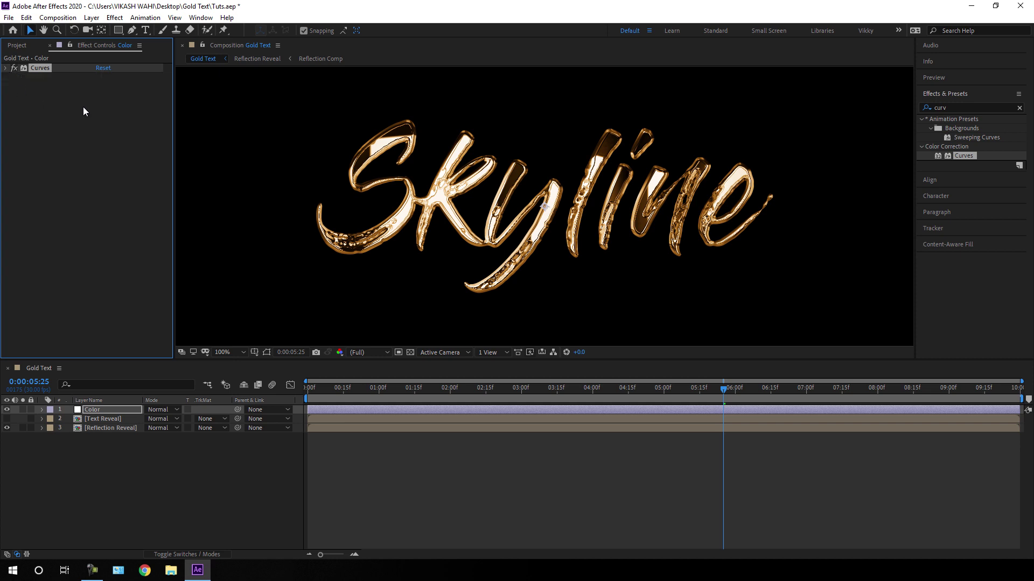
Apply Hue/Saturation to the Color layer, set Master Saturation to -25, and scrub the timeline to 0:00:05:17
{"action": "left_click", "coordinate": [1019, 108]}
{"action": "type", "text": "h"}
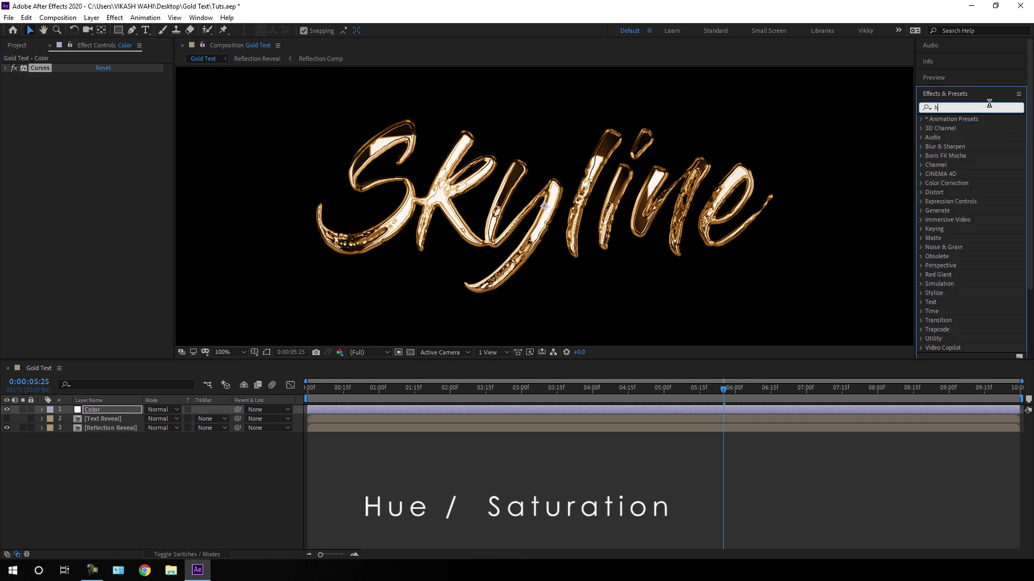
{"action": "type", "text": "ue"}
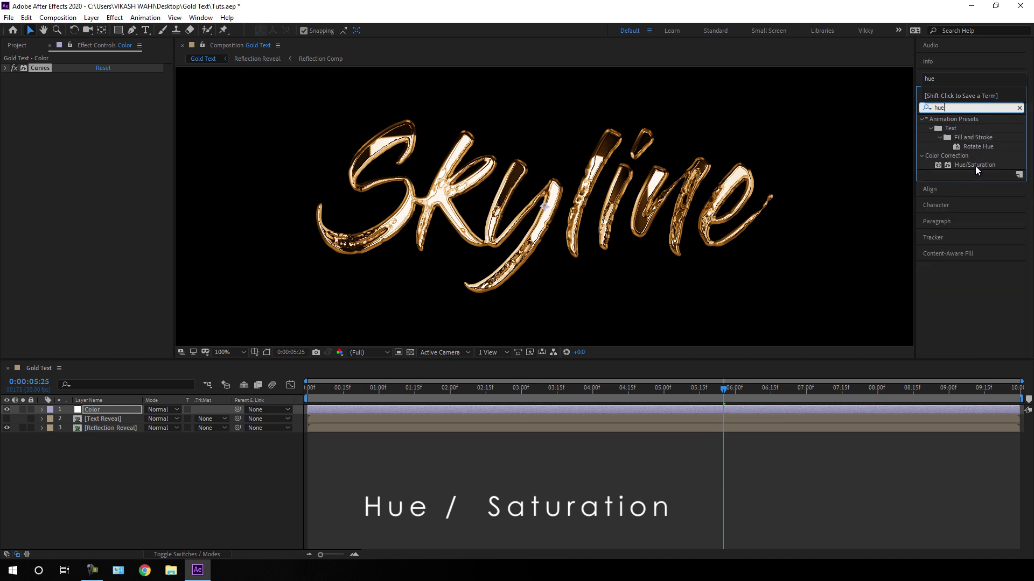
{"action": "left_click_drag", "start_coordinate": [974, 165], "coordinate": [115, 164]}
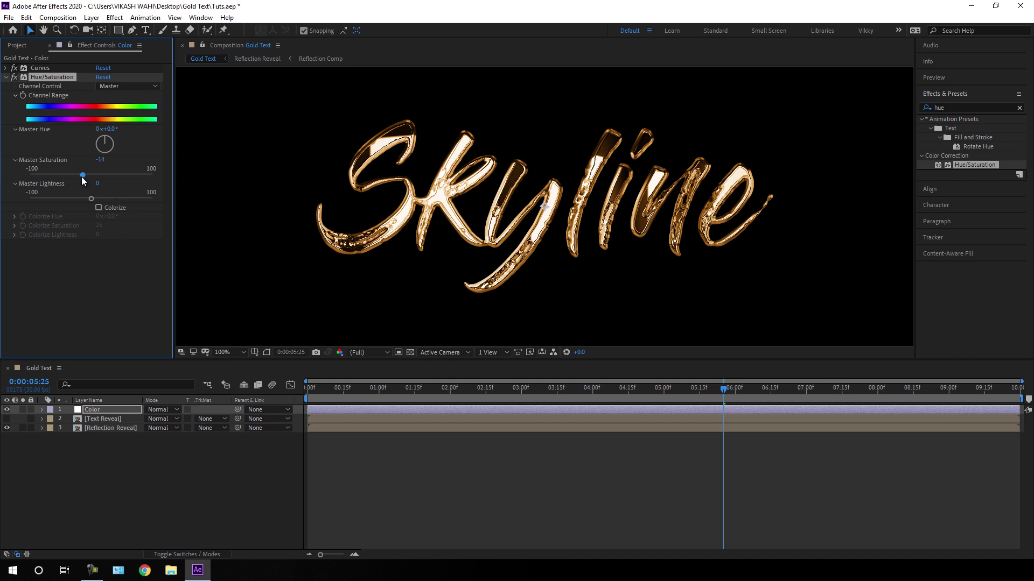
{"action": "left_click", "coordinate": [100, 160]}
{"action": "key", "text": "Return"}
{"action": "left_click_drag", "start_coordinate": [474, 396], "coordinate": [705, 402]}
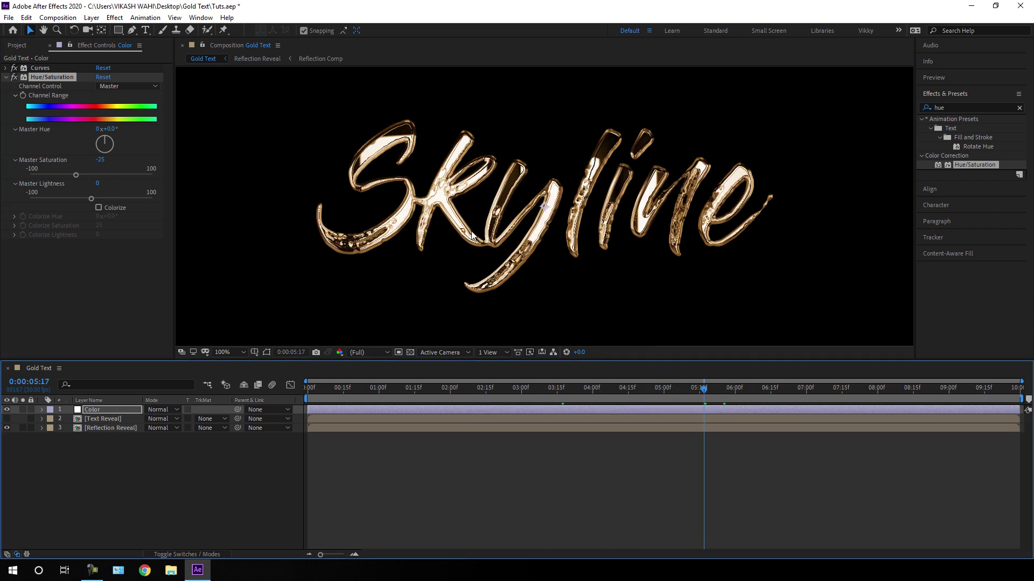
Pre-compose the Color, Text Reveal and Reflection Reveal layers into a composition named Final Comp
{"action": "key", "text": "comma"}
{"action": "left_click", "coordinate": [100, 484]}
{"action": "left_click_drag", "start_coordinate": [73, 491], "coordinate": [105, 400]}
{"action": "right_click", "coordinate": [101, 421]}
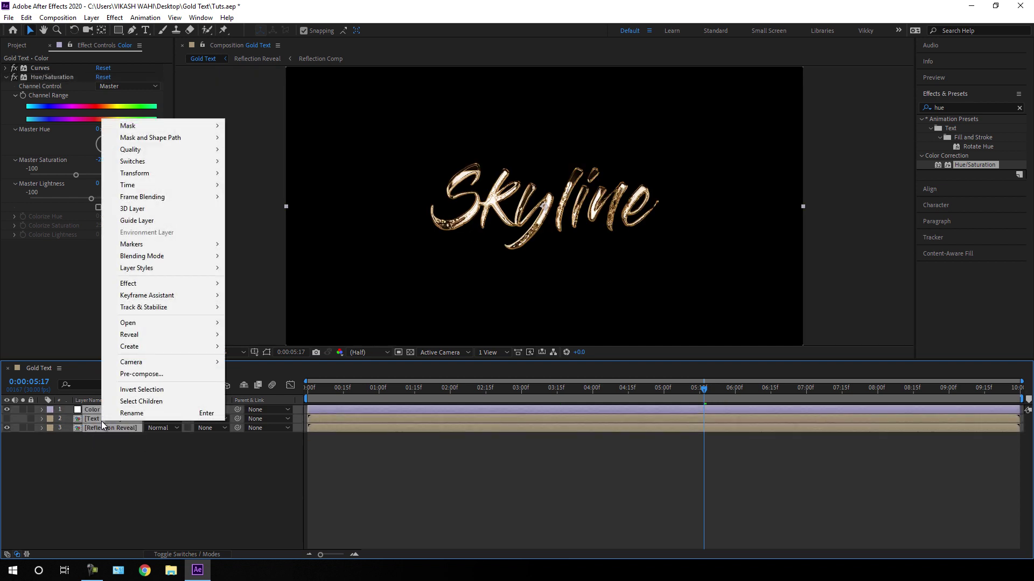
{"action": "left_click", "coordinate": [168, 376]}
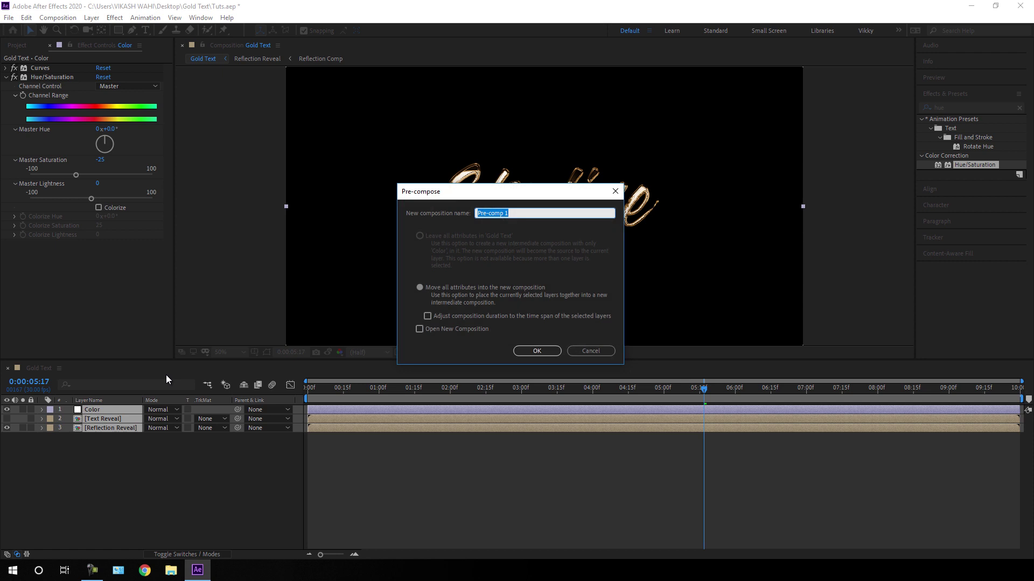
{"action": "key", "text": "BackSpace"}
{"action": "type", "text": "Final Comp"}
{"action": "left_click", "coordinate": [533, 351]}
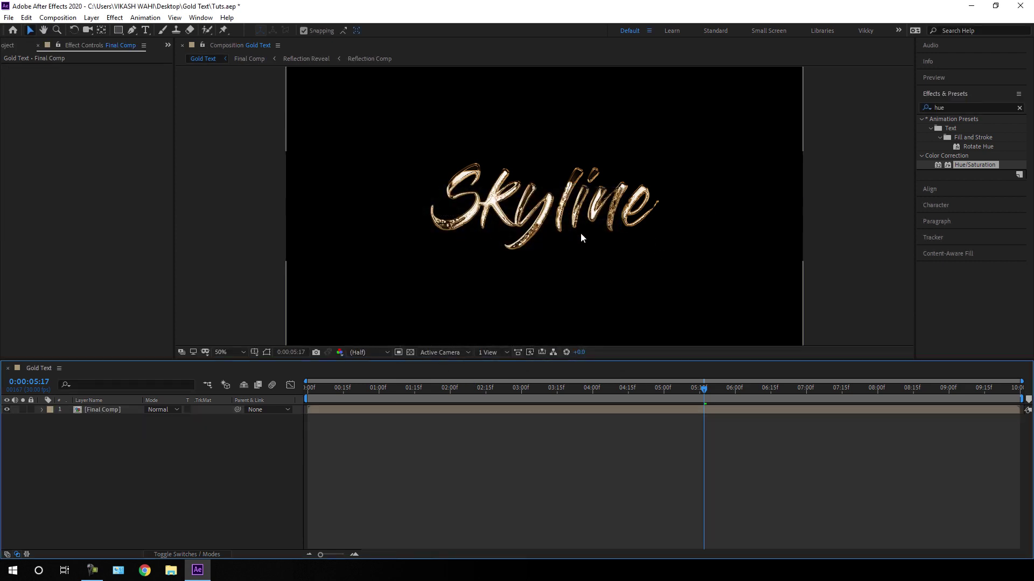
Return to 0:00:00:00 and set a 100% Scale keyframe on the Final Comp layer
{"action": "left_click_drag", "start_coordinate": [828, 390], "coordinate": [303, 402]}
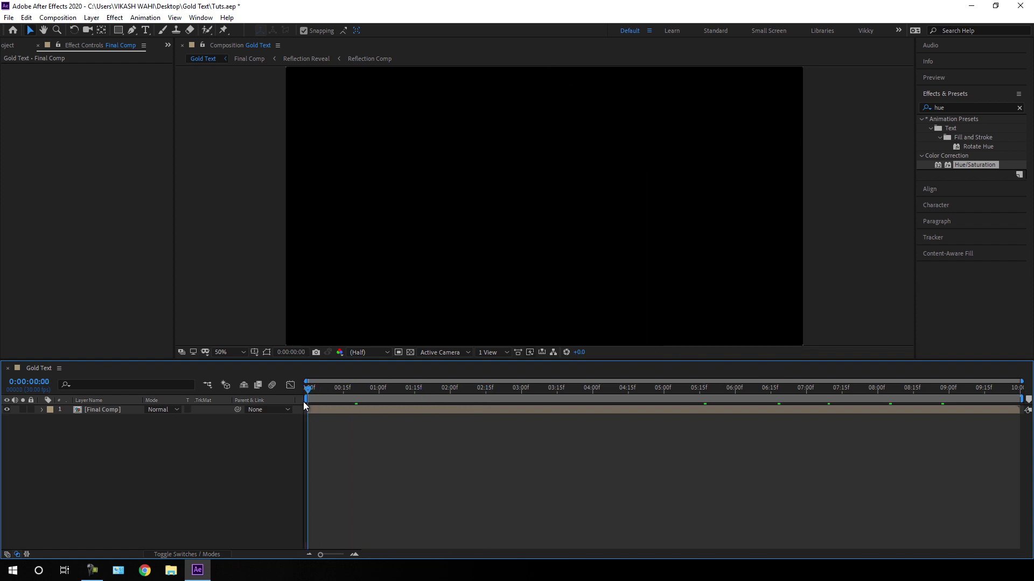
{"action": "left_click", "coordinate": [97, 412]}
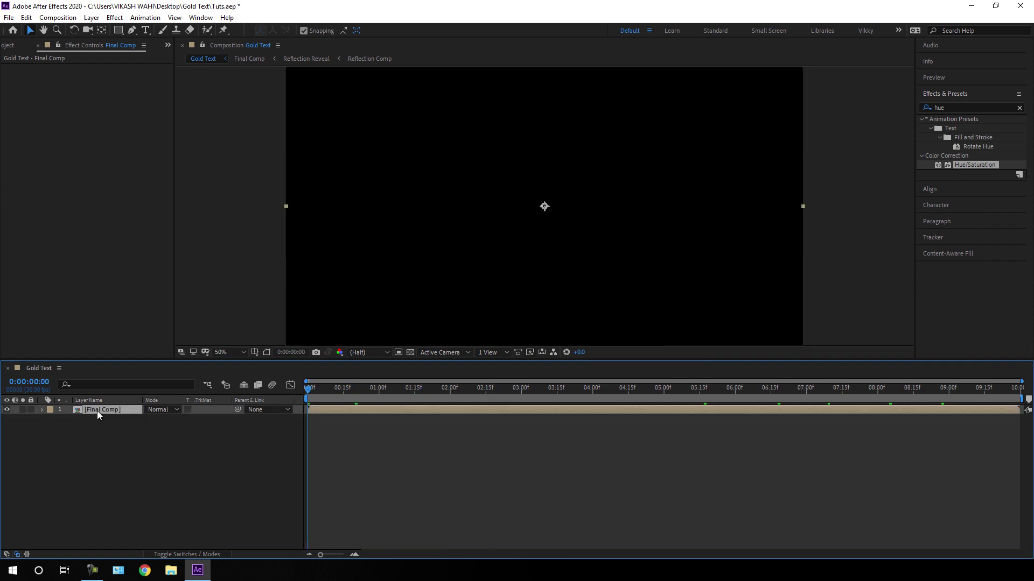
{"action": "key", "text": "s"}
{"action": "left_click", "coordinate": [69, 420]}
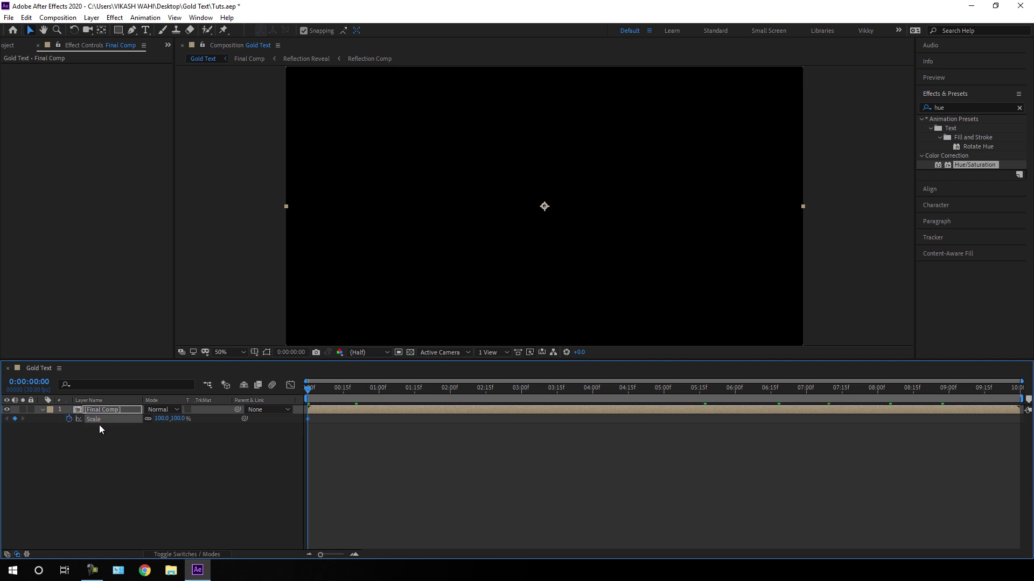
Set Final Comp's Scale to 90% at 0:00:09:29, scrub through the animation, and collapse the layer's properties
{"action": "left_click_drag", "start_coordinate": [518, 390], "coordinate": [1018, 390]}
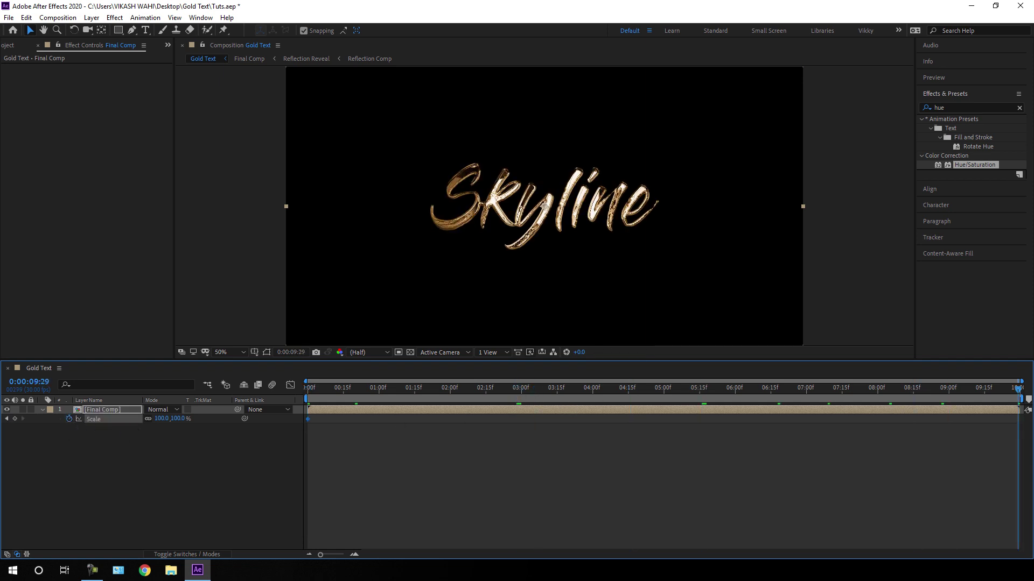
{"action": "left_click", "coordinate": [174, 419]}
{"action": "type", "text": "90"}
{"action": "key", "text": "Return"}
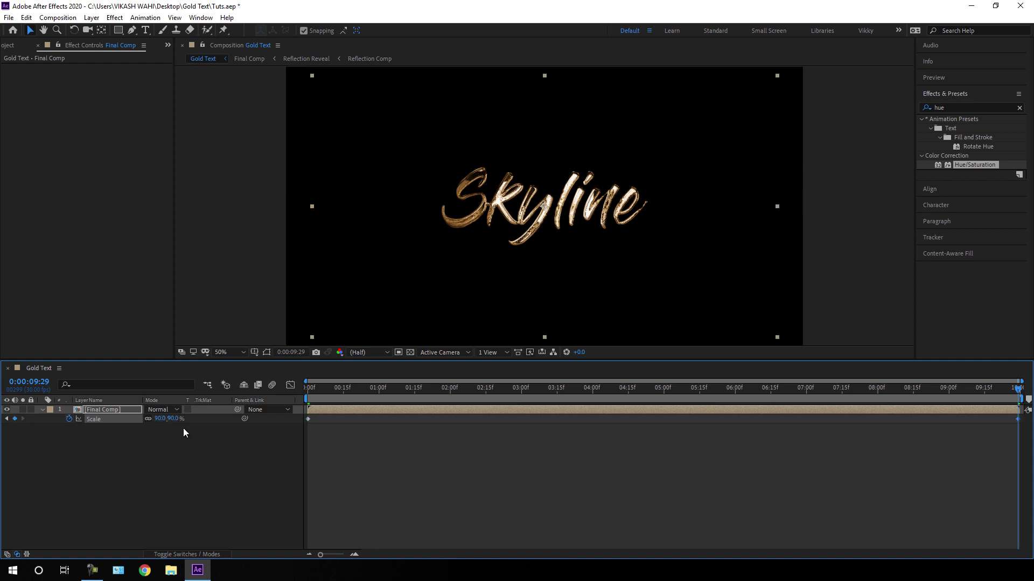
{"action": "left_click_drag", "start_coordinate": [349, 394], "coordinate": [1016, 417]}
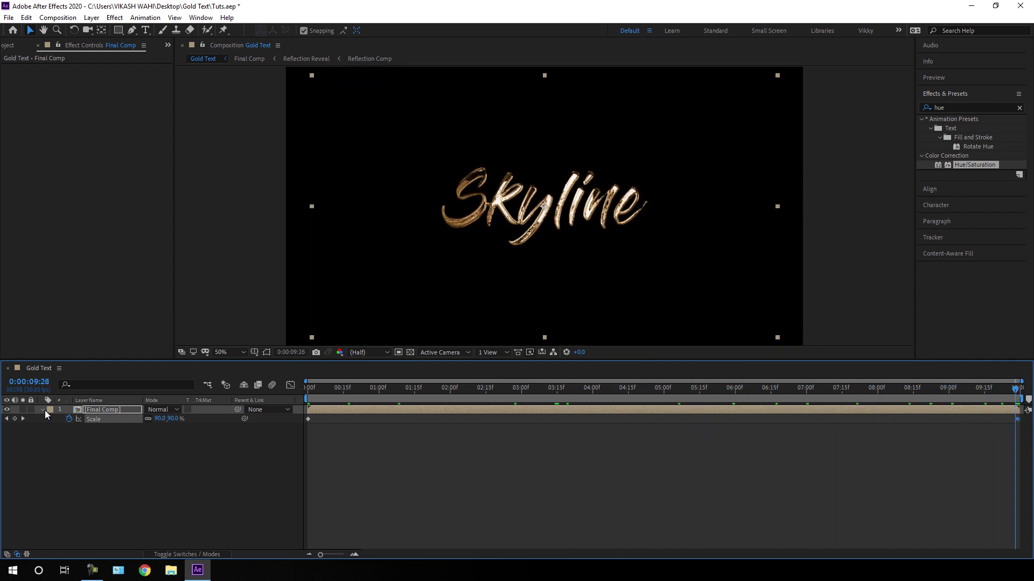
{"action": "left_click", "coordinate": [43, 411]}
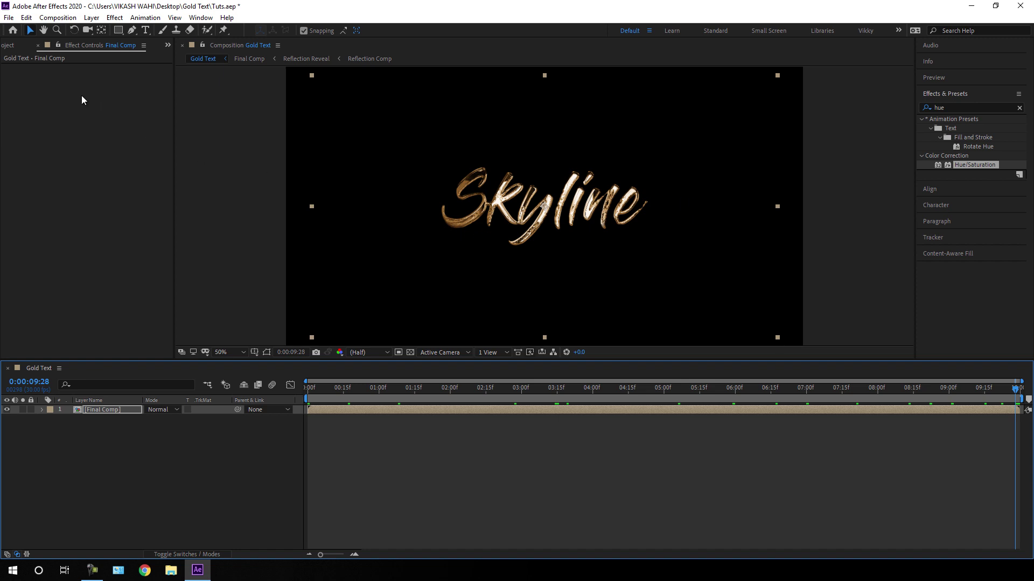
Import Particles - 52526.mp4 as footage and place it beneath the Final Comp layer in the Gold Text composition
{"action": "left_click", "coordinate": [11, 47]}
{"action": "left_click", "coordinate": [33, 225]}
{"action": "left_click", "coordinate": [36, 246]}
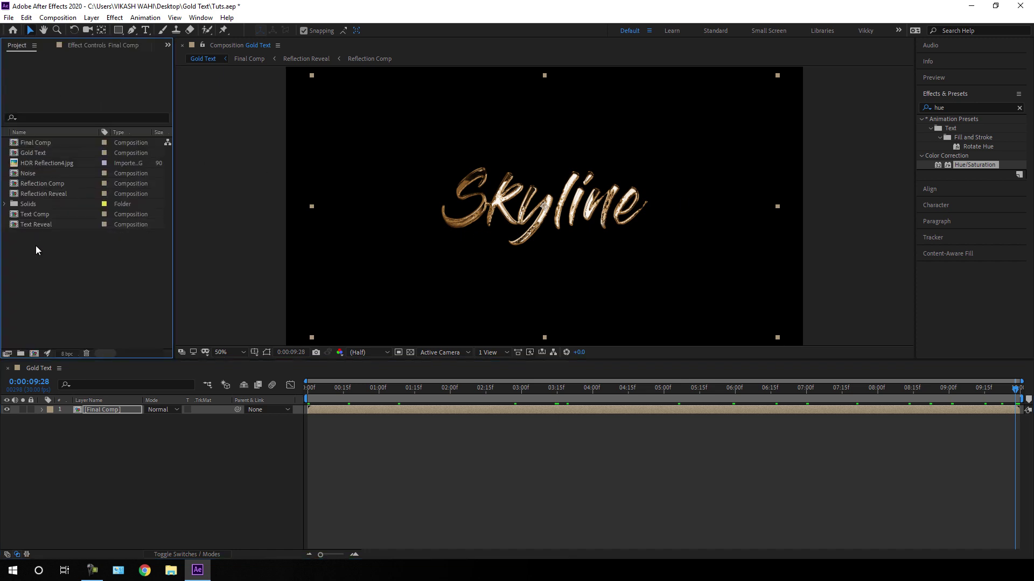
{"action": "right_click", "coordinate": [36, 246]}
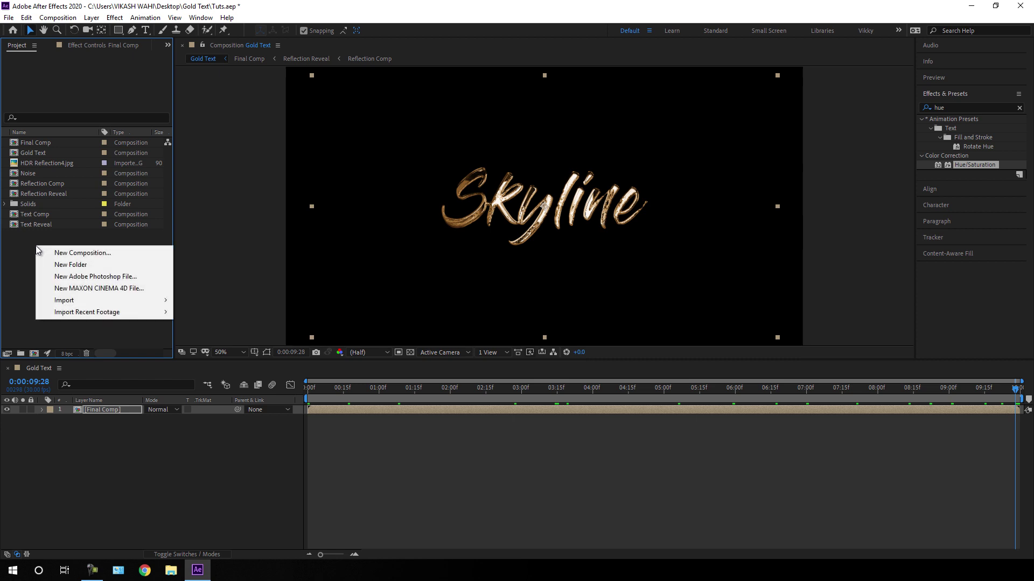
{"action": "mouse_move", "coordinate": [111, 300]}
{"action": "left_click", "coordinate": [210, 300]}
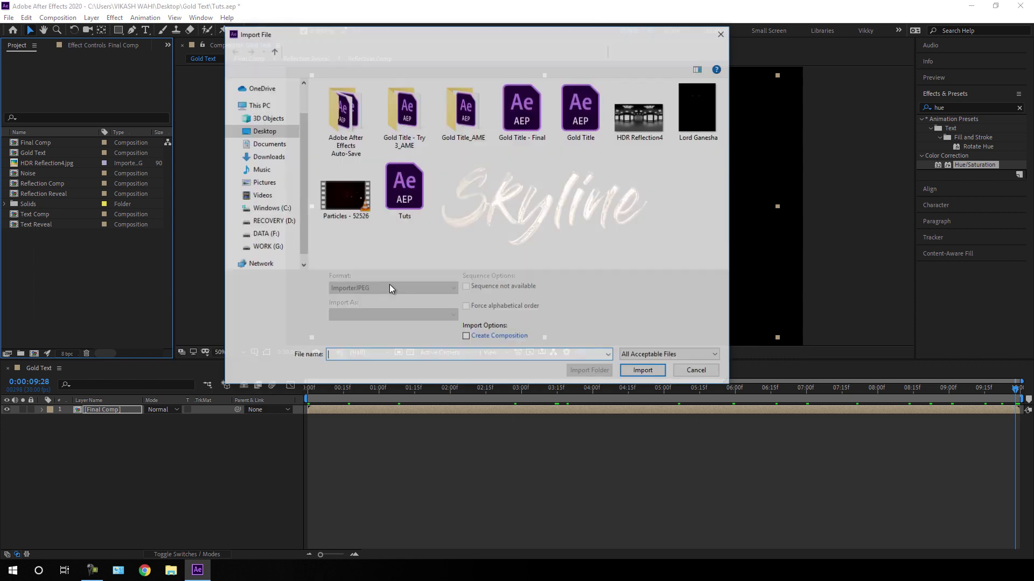
{"action": "left_click", "coordinate": [353, 207]}
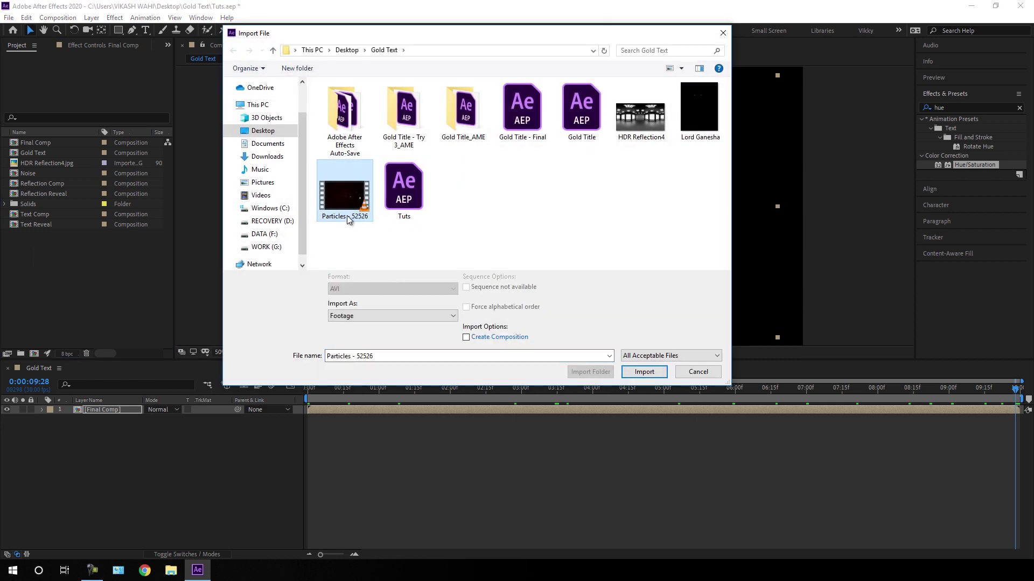
{"action": "left_click", "coordinate": [644, 372]}
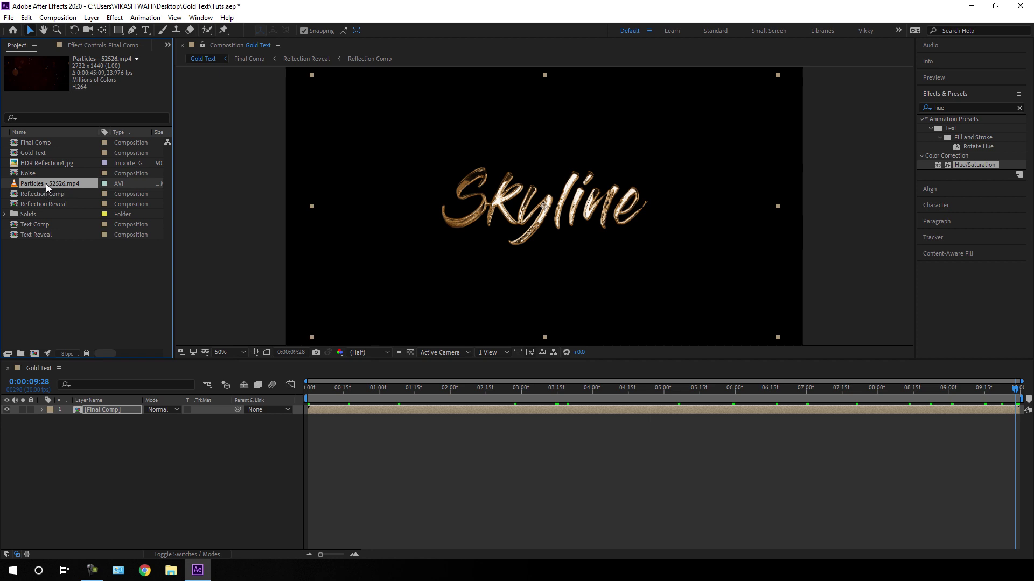
{"action": "left_click_drag", "start_coordinate": [46, 183], "coordinate": [121, 447]}
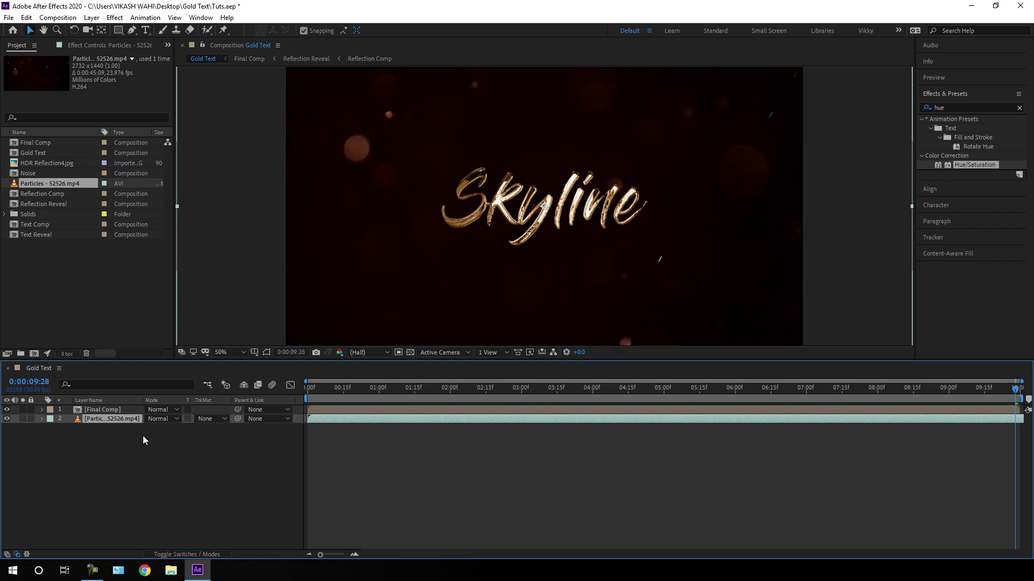
{"action": "left_click_drag", "start_coordinate": [473, 388], "coordinate": [512, 390]}
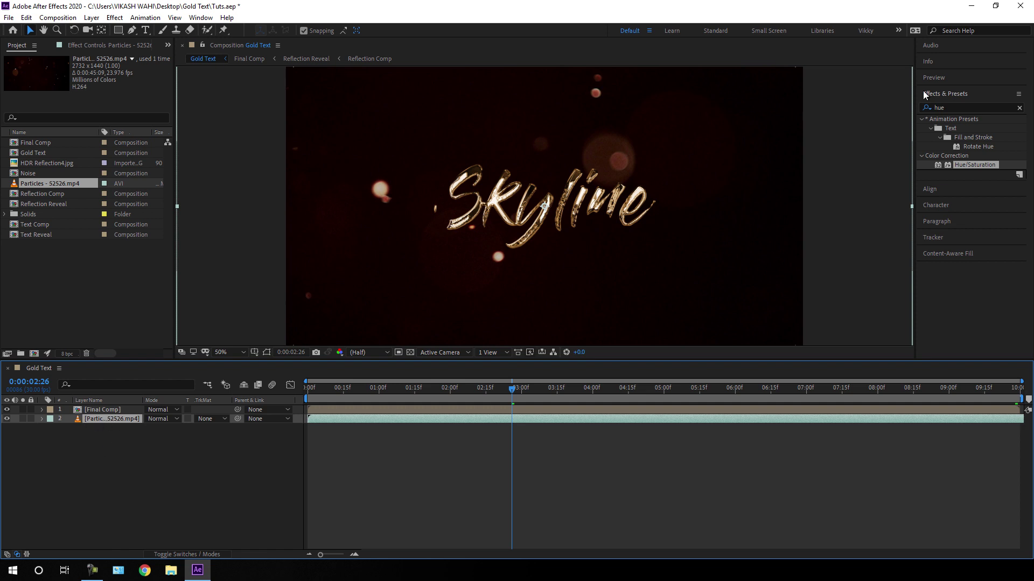
Find the Curves effect and apply it to the particles footage layer
{"action": "left_click", "coordinate": [1020, 108]}
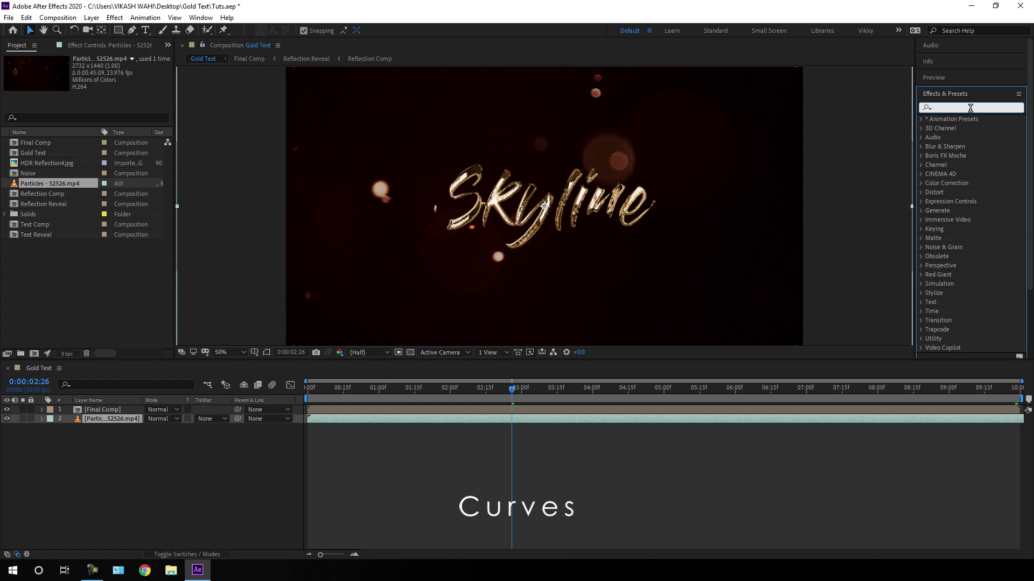
{"action": "left_click", "coordinate": [970, 108]}
{"action": "type", "text": "cur"}
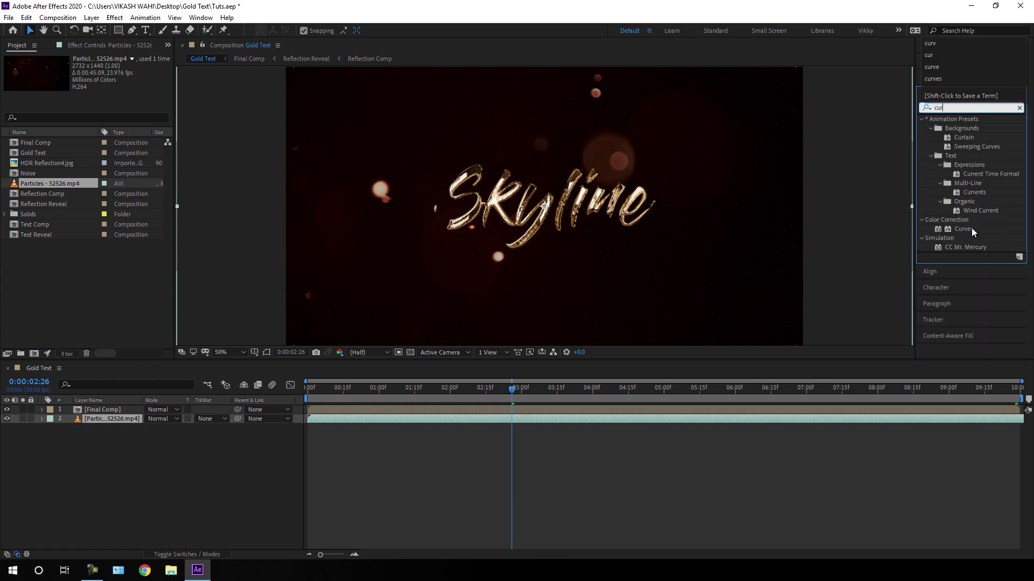
{"action": "left_click_drag", "start_coordinate": [971, 228], "coordinate": [109, 419]}
Raise the Red curve's midtones slightly on the particles layer and check the tint at 0:00:04:27
{"action": "left_click", "coordinate": [120, 78]}
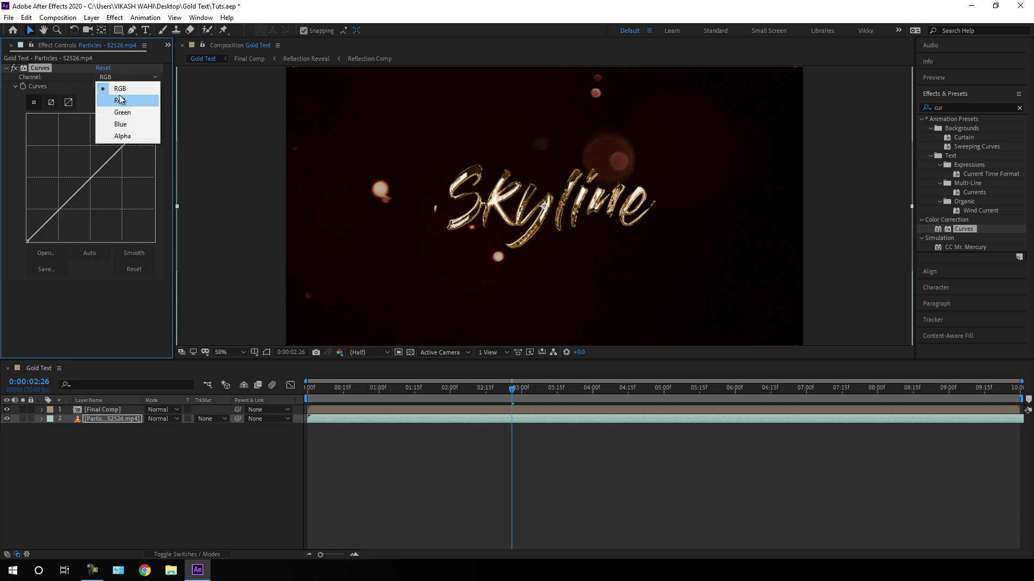
{"action": "left_click", "coordinate": [119, 99]}
{"action": "left_click_drag", "start_coordinate": [92, 180], "coordinate": [86, 172]}
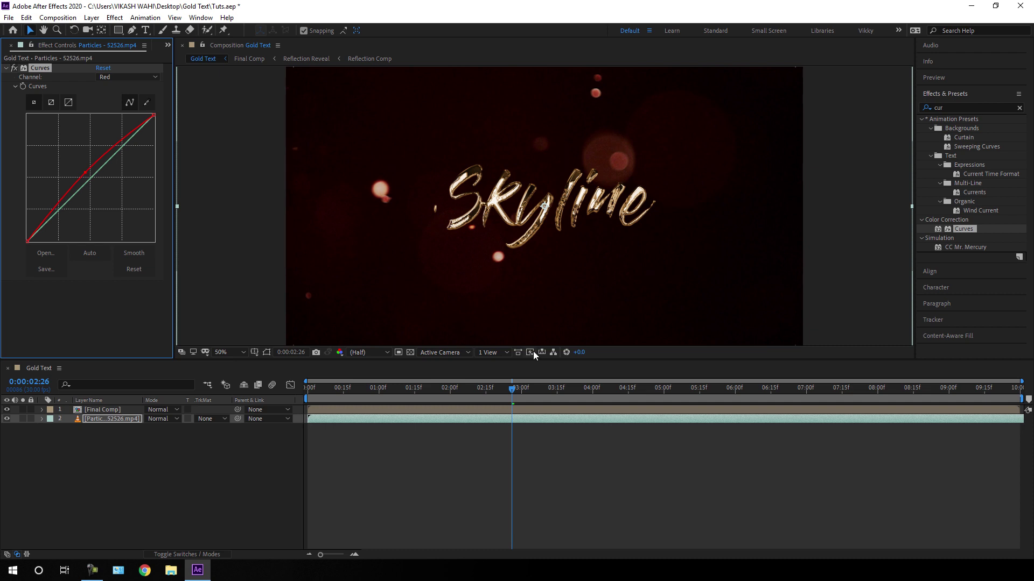
{"action": "left_click_drag", "start_coordinate": [512, 389], "coordinate": [656, 390]}
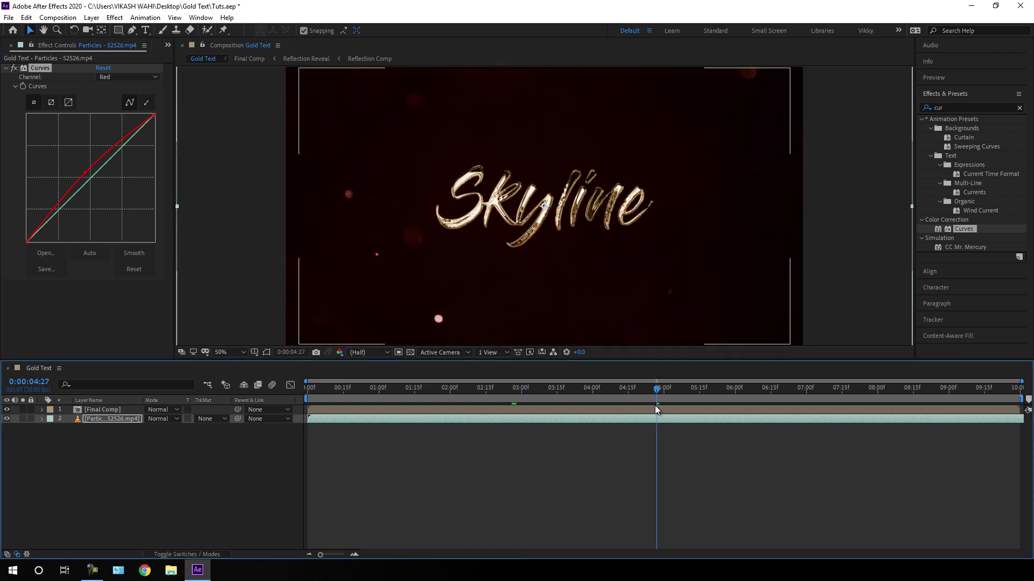
{"action": "left_click", "coordinate": [208, 503]}
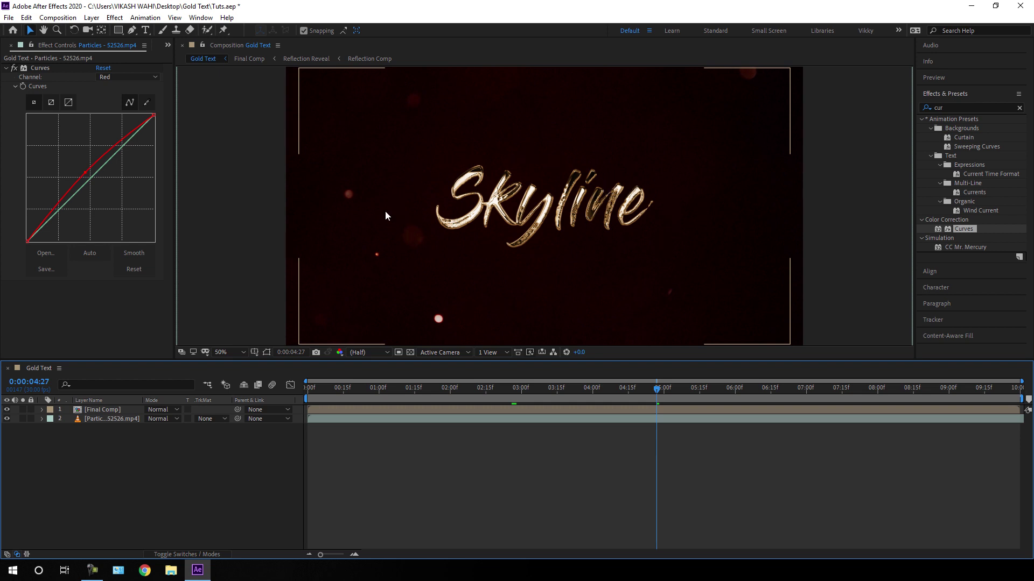
Create a 1920 x 1080 black solid named Black and place it between Final Comp and the particles footage
{"action": "left_click", "coordinate": [91, 18]}
{"action": "mouse_move", "coordinate": [105, 31]}
{"action": "left_click", "coordinate": [274, 42]}
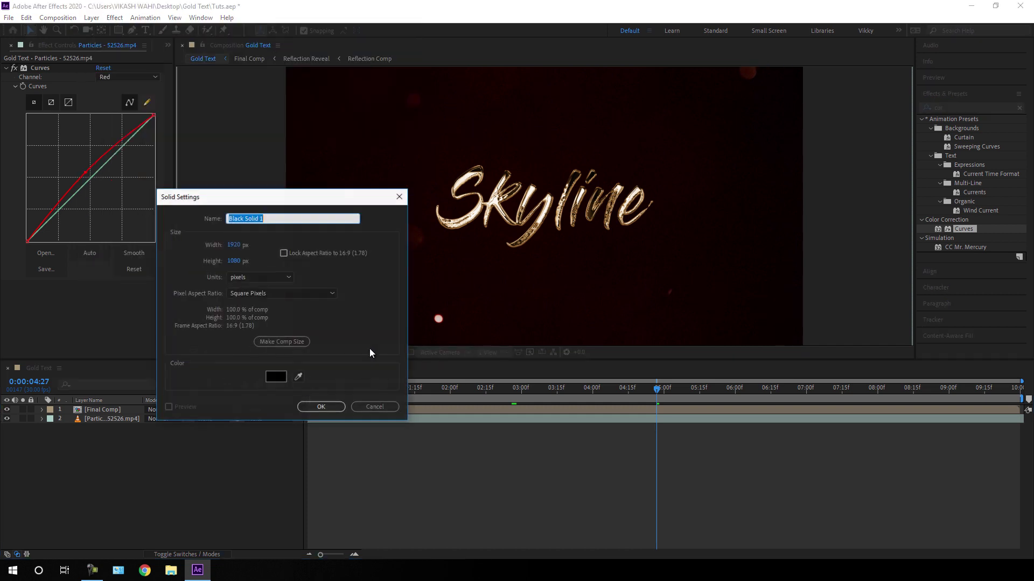
{"action": "left_click", "coordinate": [275, 379]}
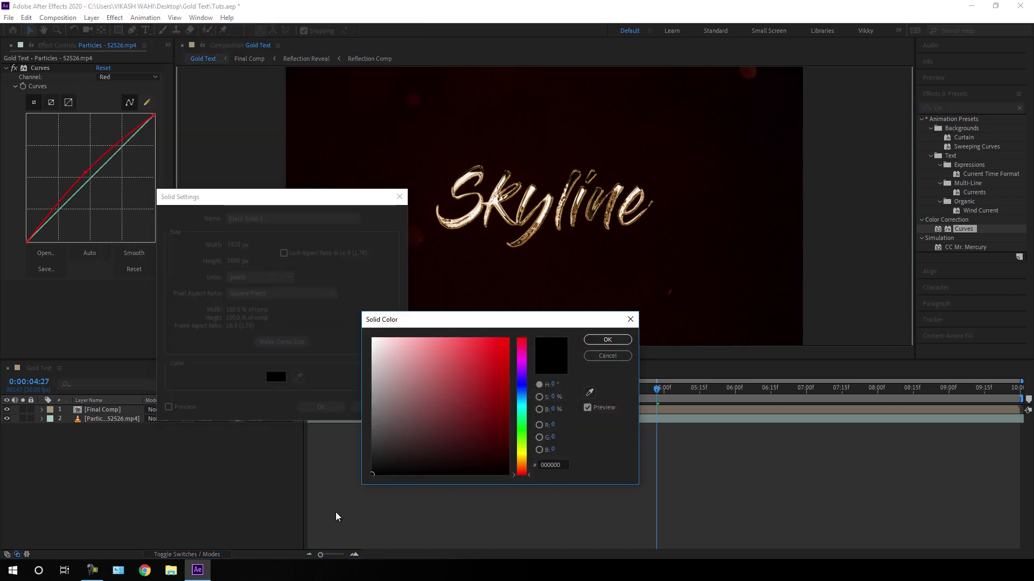
{"action": "left_click", "coordinate": [608, 339]}
{"action": "left_click_drag", "start_coordinate": [296, 219], "coordinate": [245, 220]}
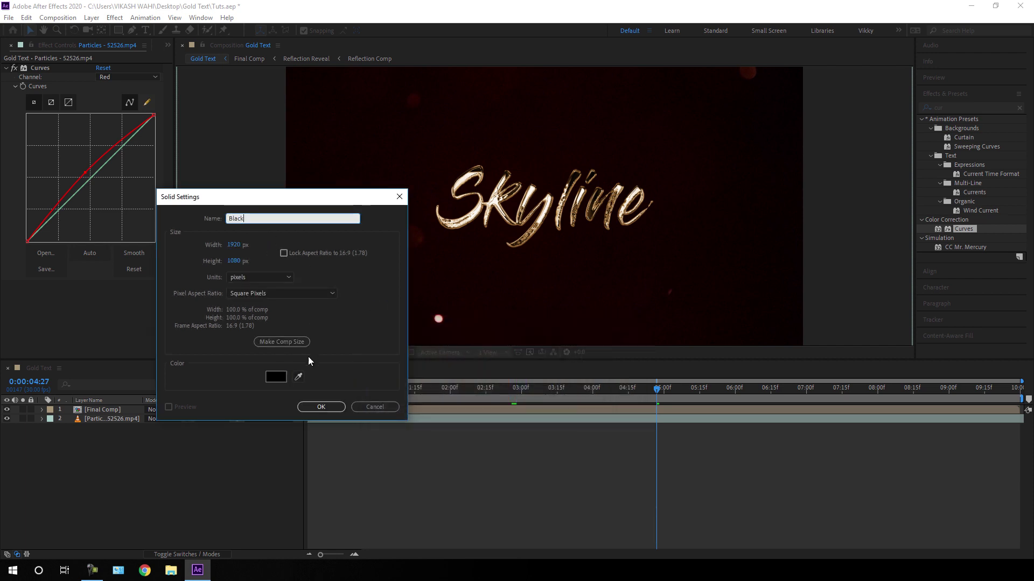
{"action": "left_click", "coordinate": [321, 407]}
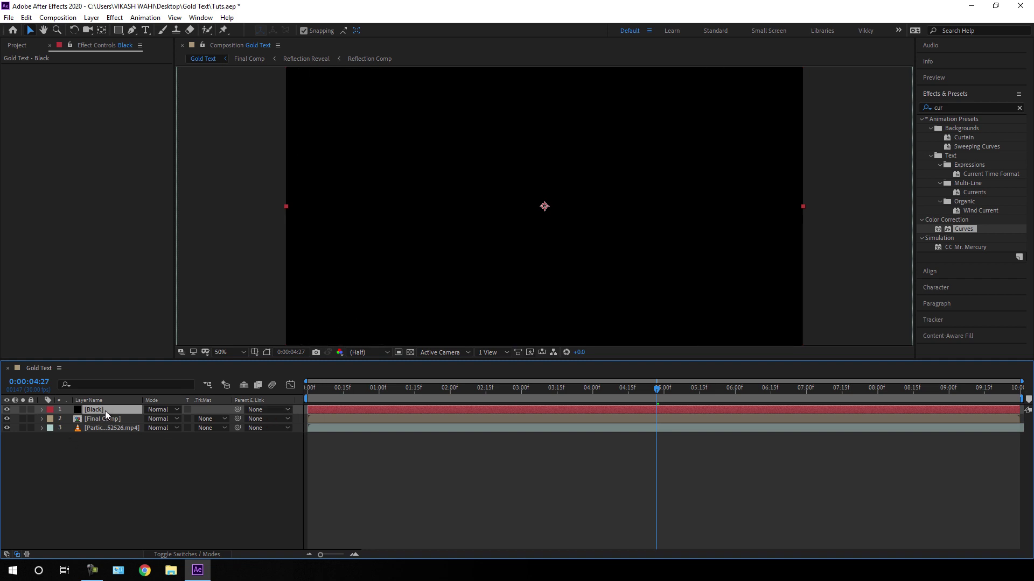
{"action": "left_click_drag", "start_coordinate": [105, 412], "coordinate": [104, 422]}
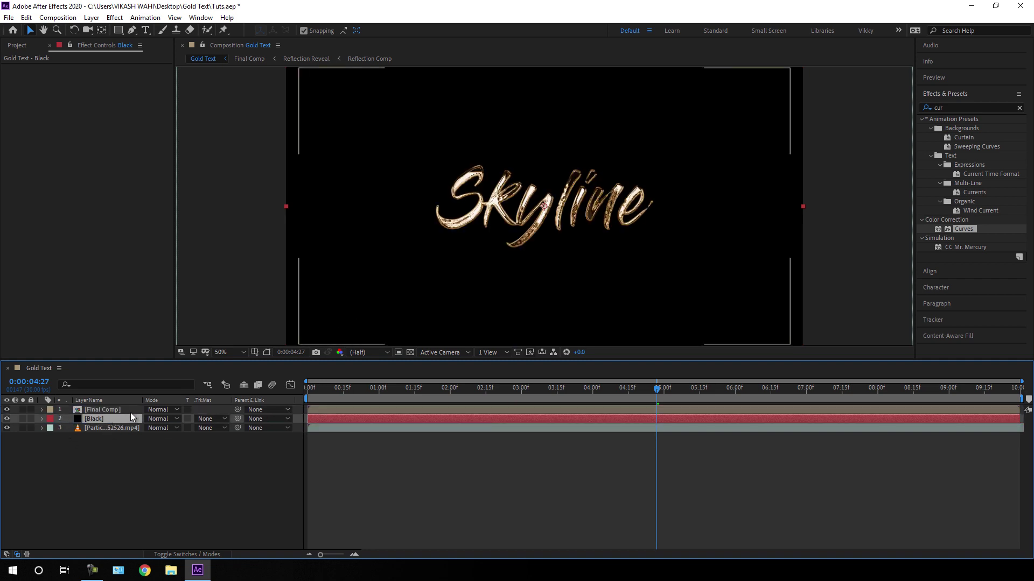
Draw a wide elliptical mask around the Skyline text on the Black solid
{"action": "left_click_drag", "start_coordinate": [116, 31], "coordinate": [140, 58]}
{"action": "left_click", "coordinate": [170, 52]}
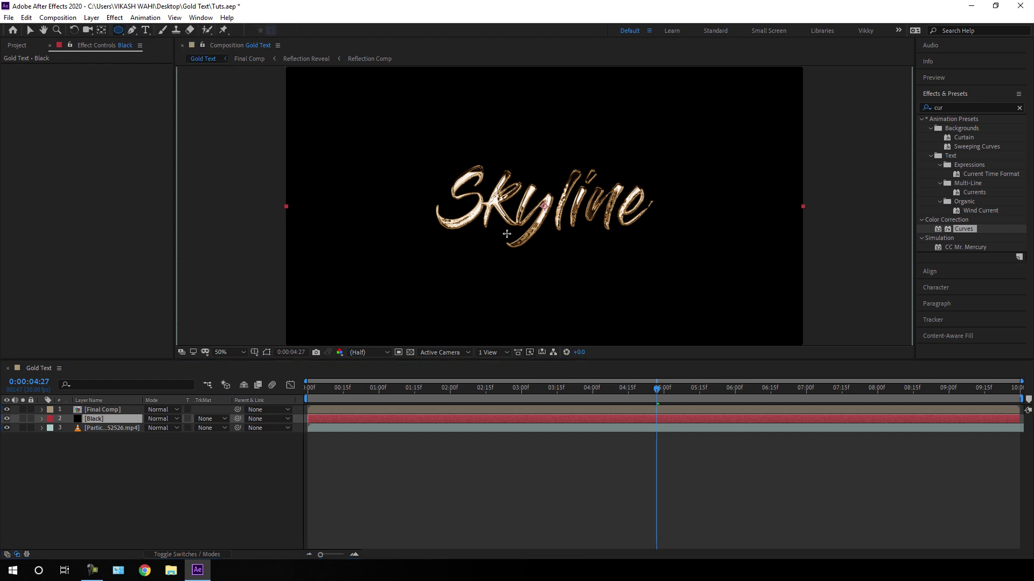
{"action": "left_click_drag", "start_coordinate": [354, 139], "coordinate": [710, 270]}
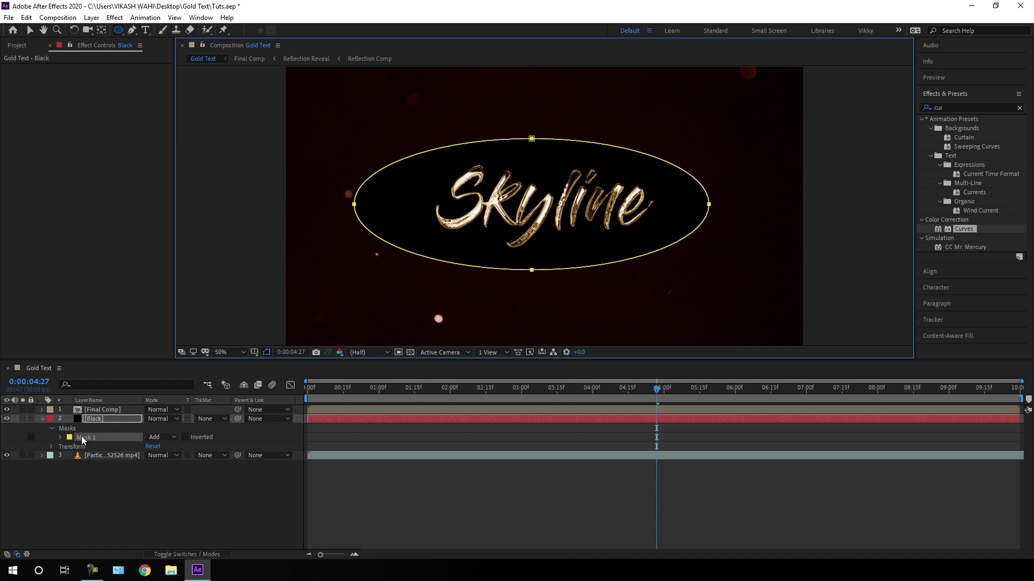
Set the elliptical mask's feather to 300 pixels and collapse the Black layer's properties
{"action": "left_click", "coordinate": [59, 438]}
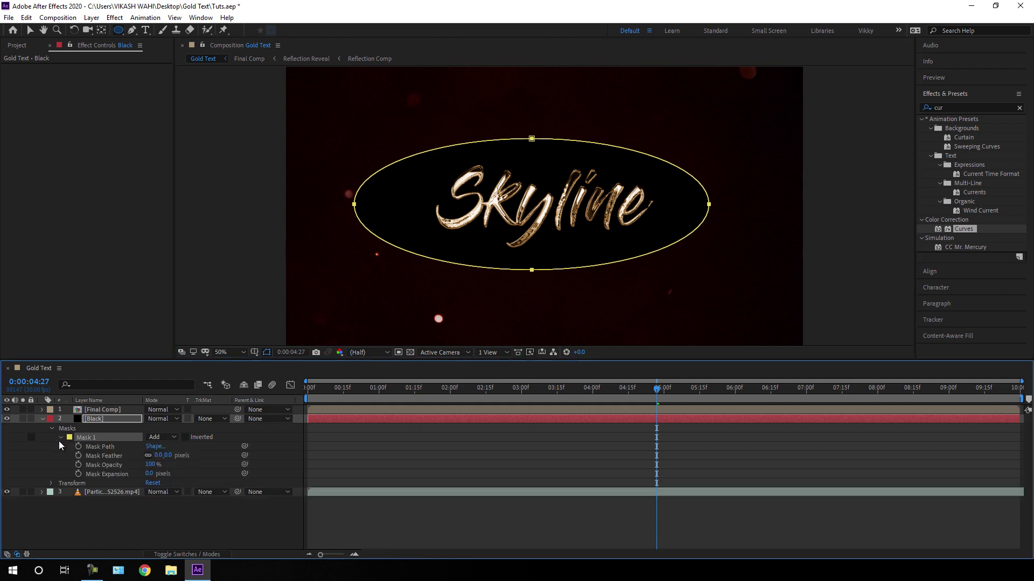
{"action": "left_click", "coordinate": [168, 456]}
{"action": "type", "text": "300"}
{"action": "key", "text": "Return"}
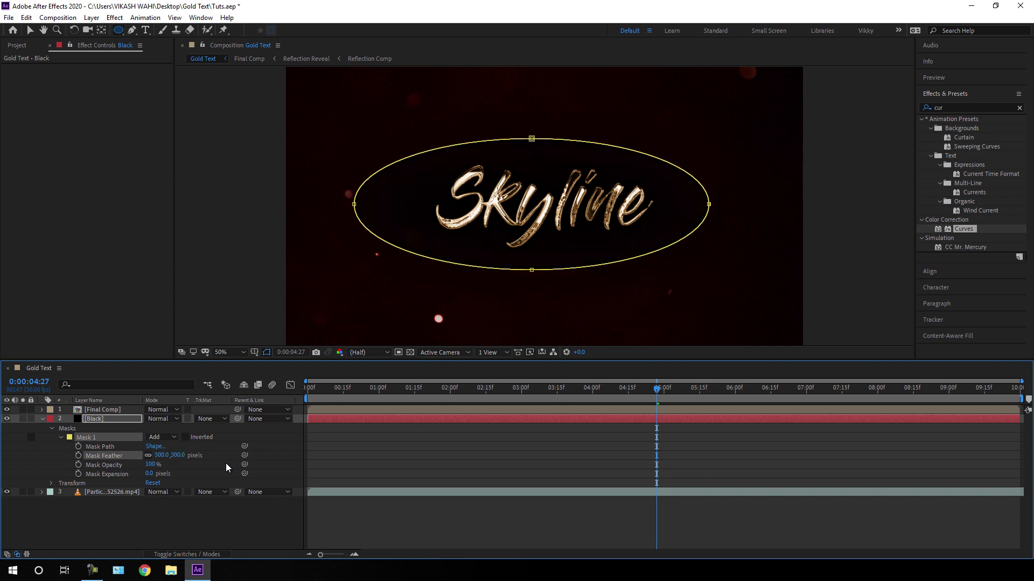
{"action": "left_click", "coordinate": [41, 419]}
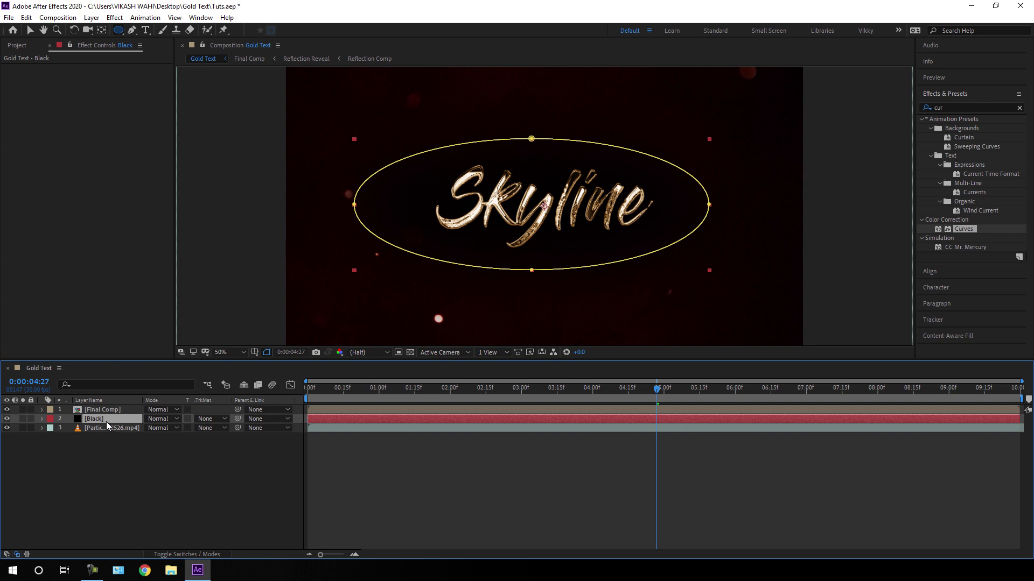
Set the Black layer's Opacity to 30%, hide the mask outline in the viewer, and check the frame at 0:00:03:07
{"action": "key", "text": "t"}
{"action": "left_click", "coordinate": [151, 428]}
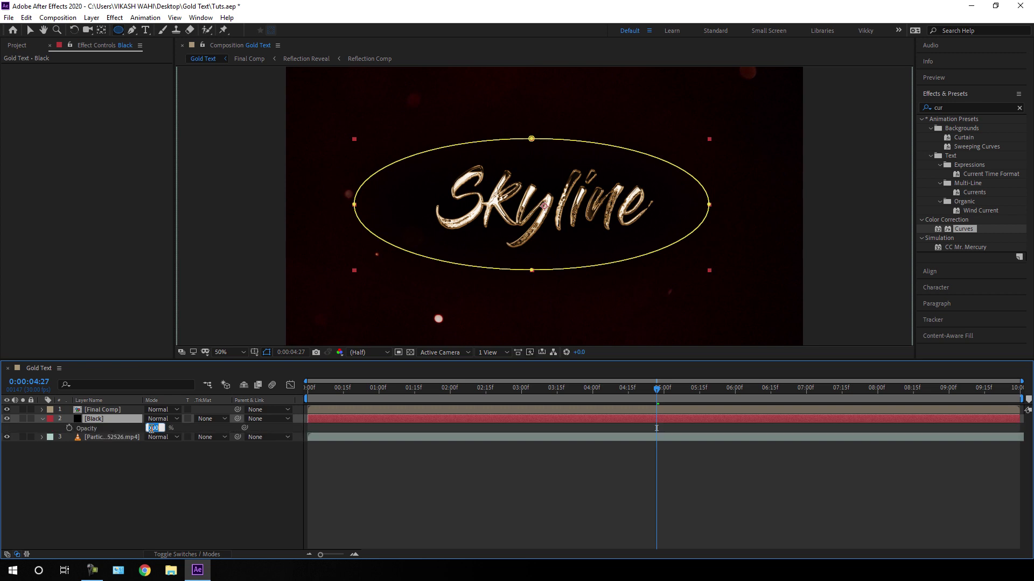
{"action": "type", "text": "30"}
{"action": "key", "text": "Return"}
{"action": "left_click", "coordinate": [270, 353]}
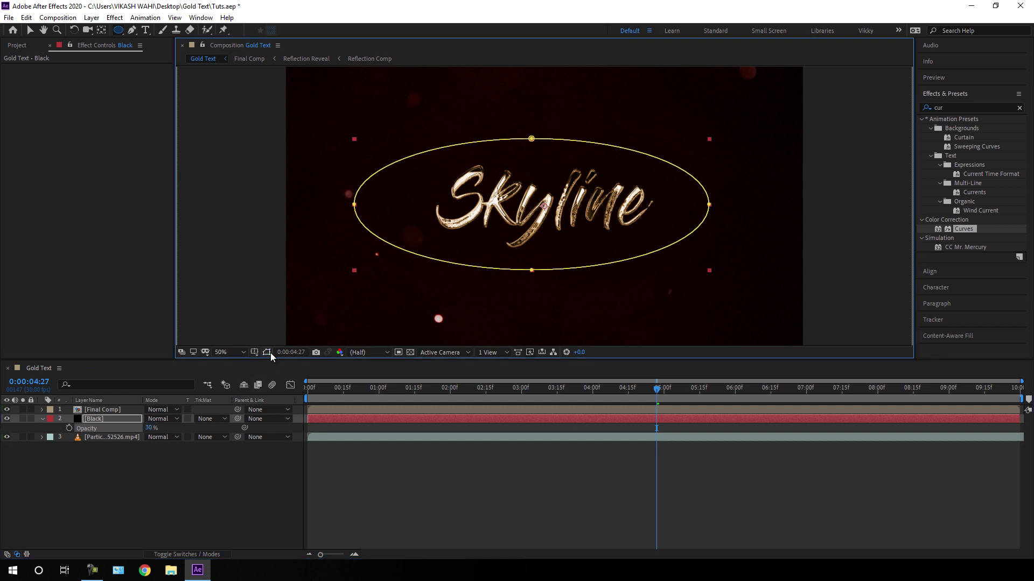
{"action": "left_click", "coordinate": [504, 388]}
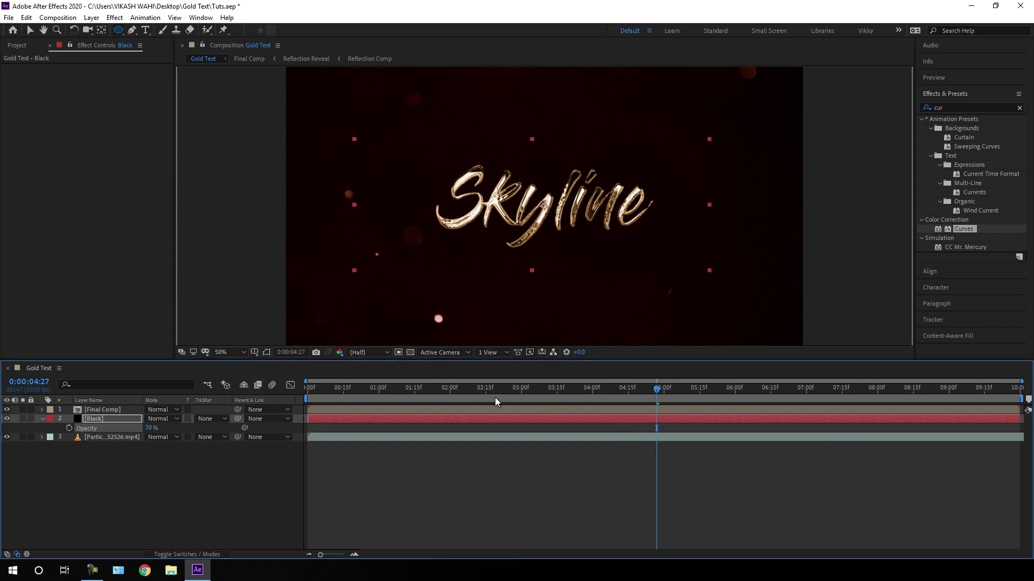
{"action": "left_click", "coordinate": [537, 394]}
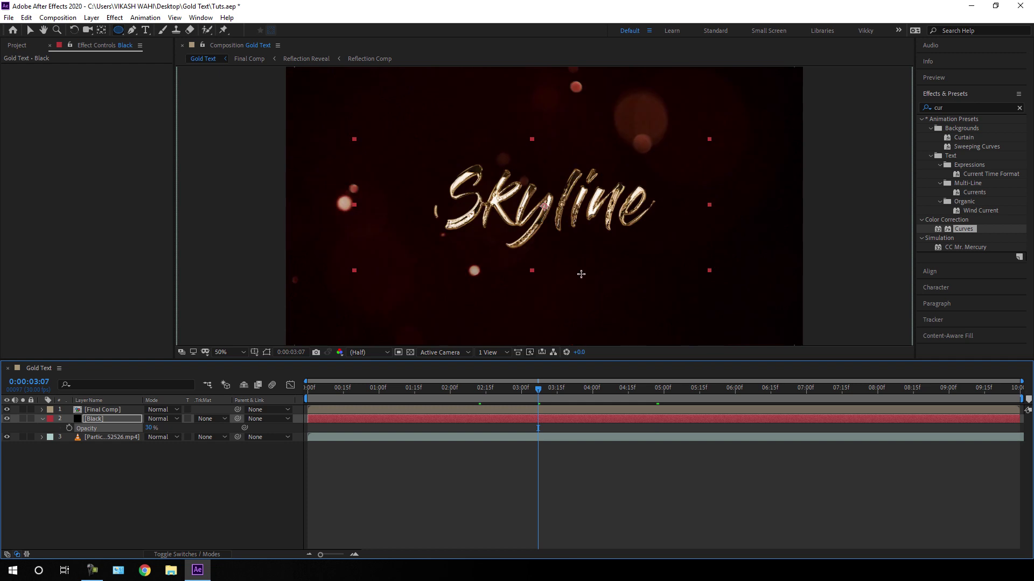
{"action": "left_click", "coordinate": [43, 418]}
{"action": "left_click", "coordinate": [135, 450]}
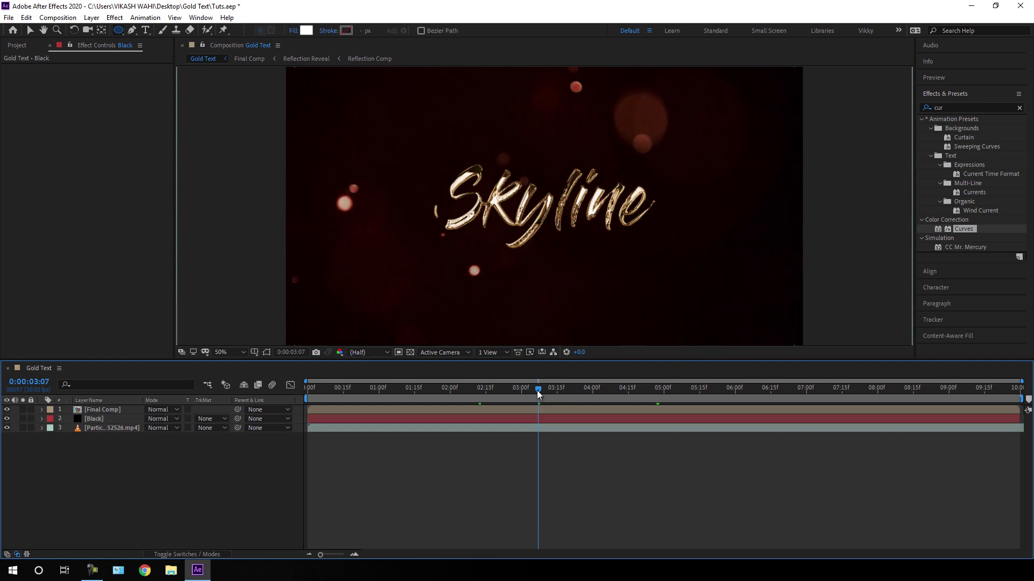
Fade in the particles footage by keyframing its Opacity from 0% at 0:00:00:00 to 100% at 0:00:01:00
{"action": "left_click_drag", "start_coordinate": [537, 390], "coordinate": [379, 393]}
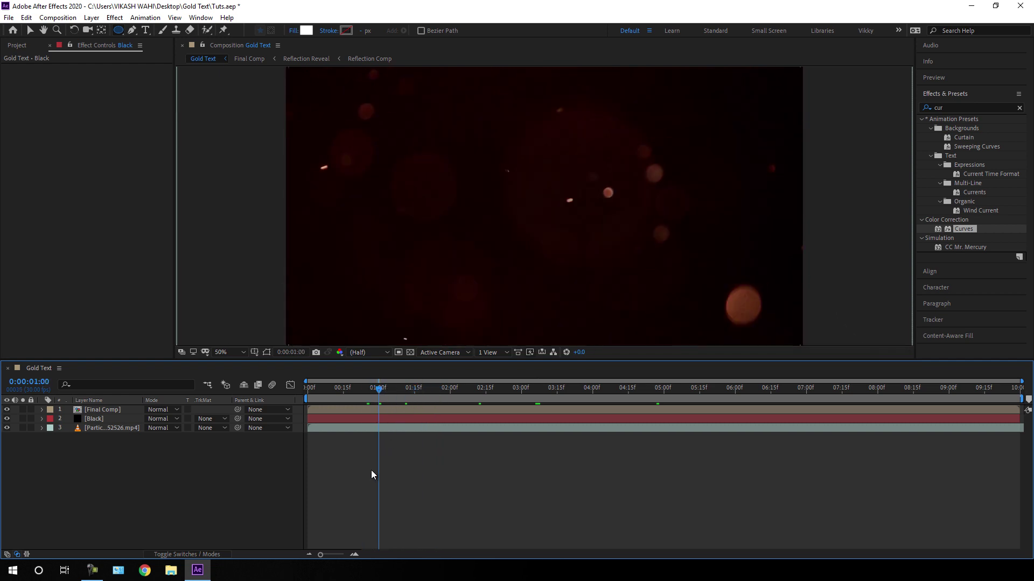
{"action": "left_click", "coordinate": [118, 427]}
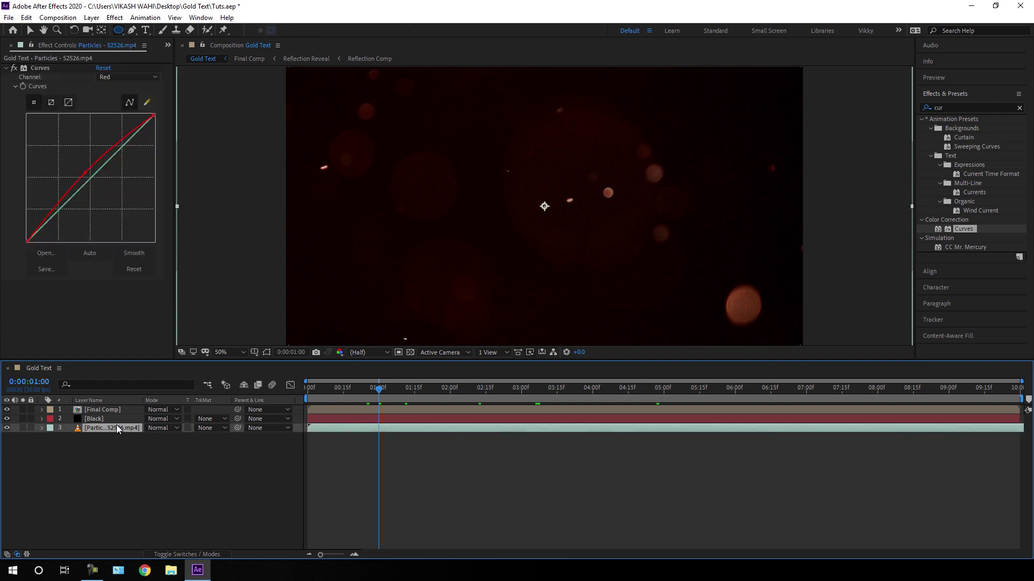
{"action": "key", "text": "t"}
{"action": "left_click", "coordinate": [69, 438]}
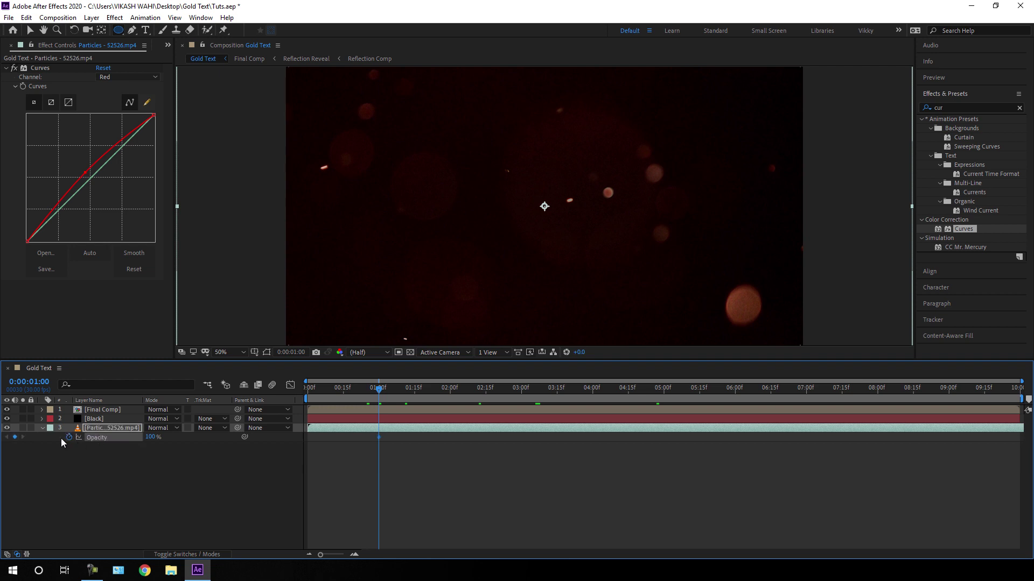
{"action": "left_click_drag", "start_coordinate": [379, 387], "coordinate": [303, 387]}
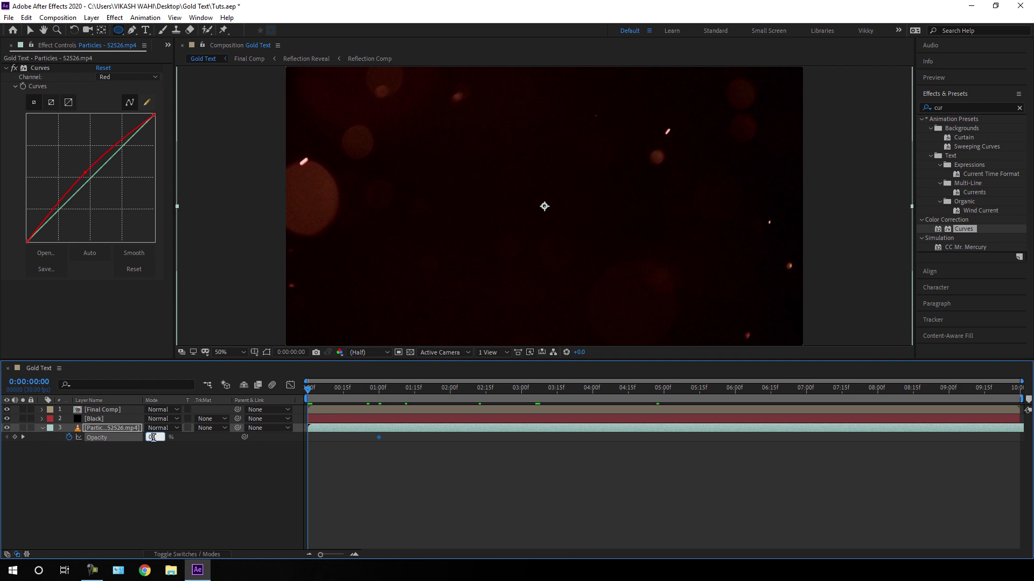
Fade out the particles footage with Opacity keyframes of 100% at 0:00:09:00 and 0% at 0:00:09:29
{"action": "left_click_drag", "start_coordinate": [410, 403], "coordinate": [949, 411]}
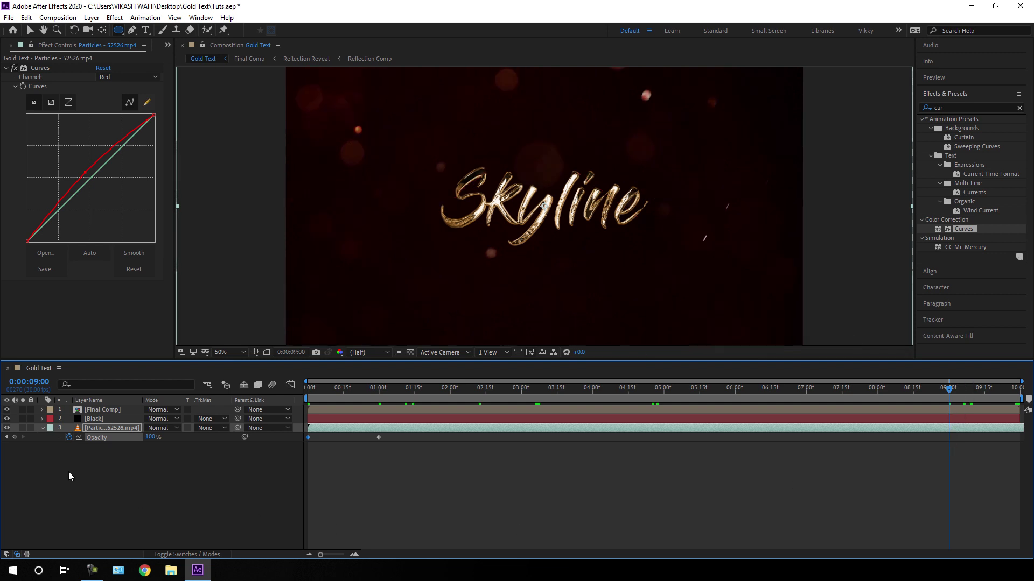
{"action": "left_click", "coordinate": [15, 438]}
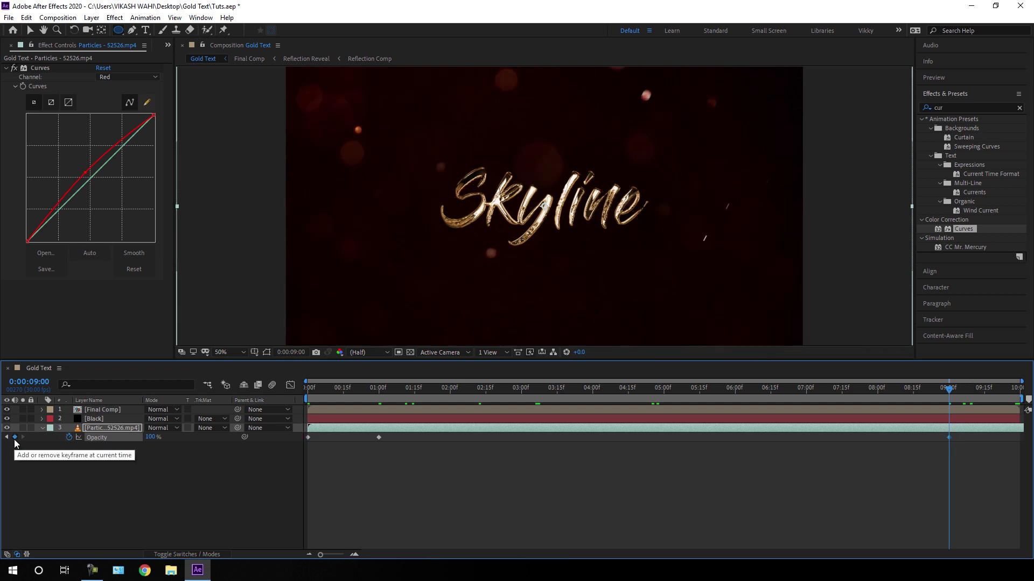
{"action": "left_click_drag", "start_coordinate": [980, 396], "coordinate": [1019, 396]}
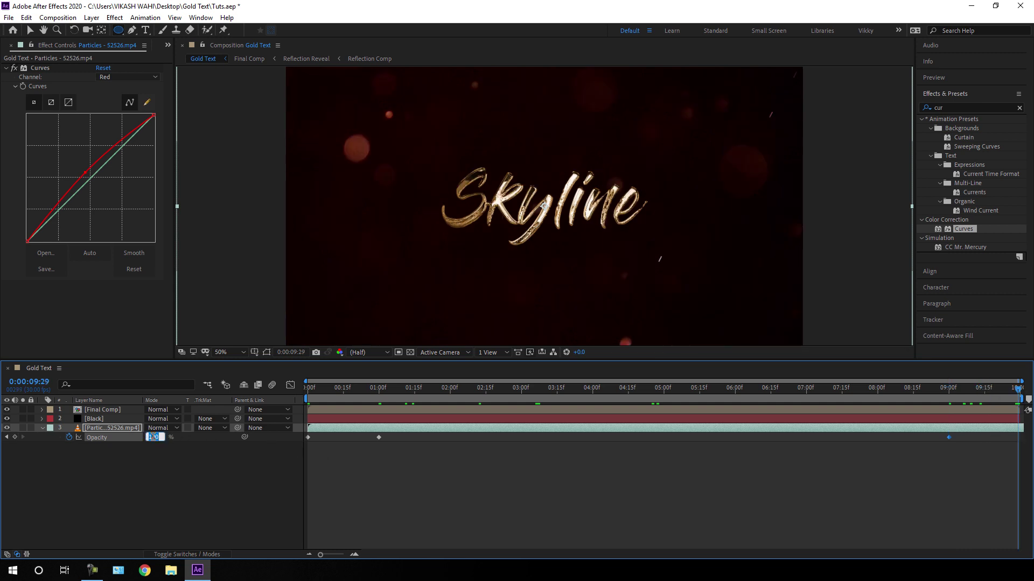
{"action": "key", "text": "Return"}
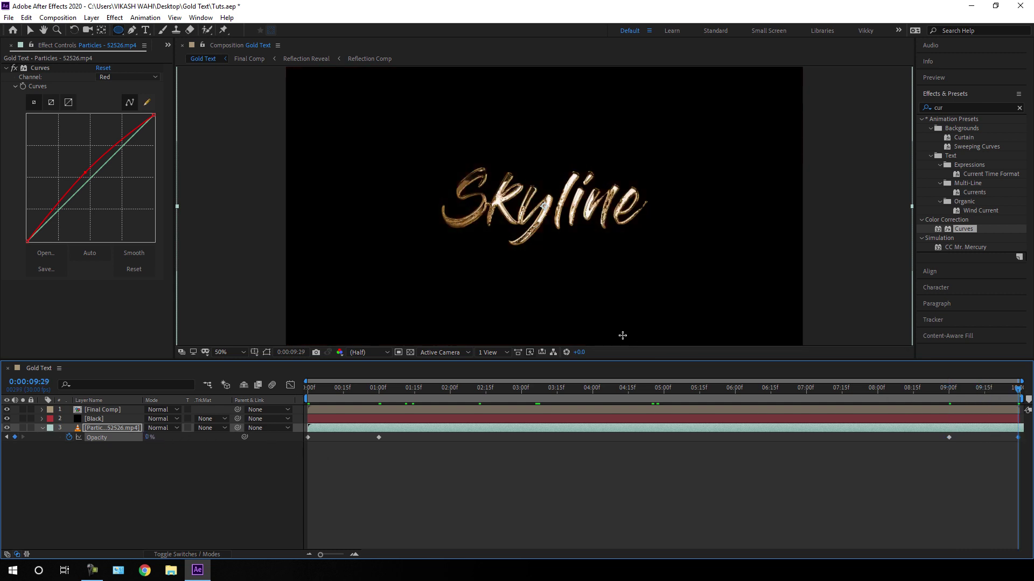
Fade out the Final Comp layer with Opacity keyframes of 100% at 0:00:09:00 and 0% at 0:00:09:29
{"action": "left_click", "coordinate": [949, 396]}
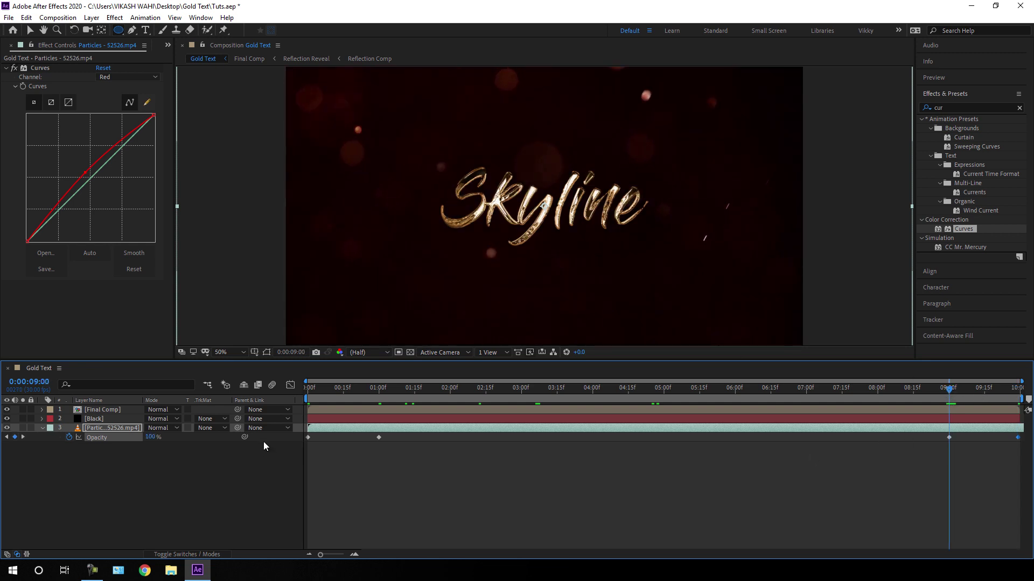
{"action": "left_click", "coordinate": [108, 411]}
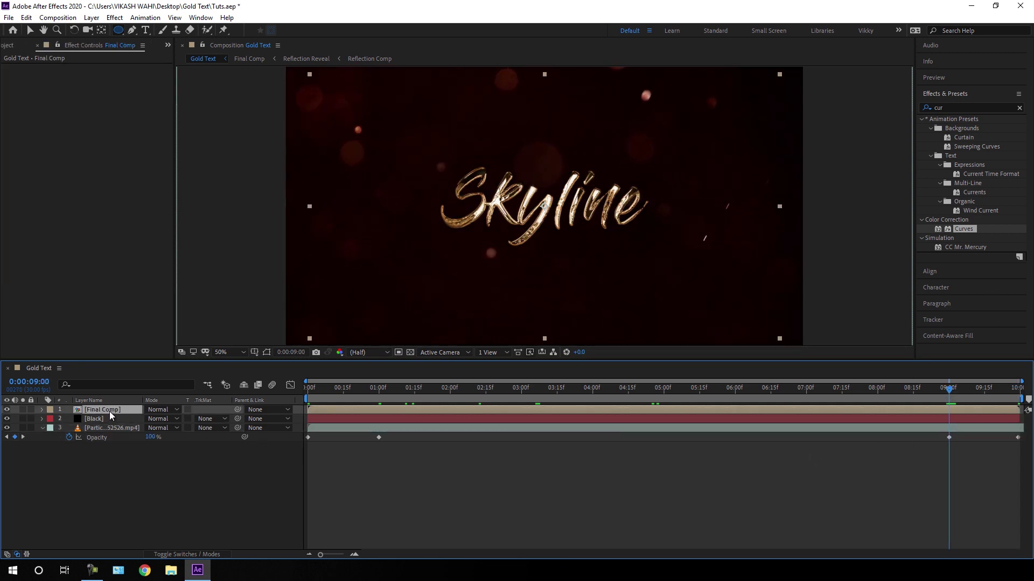
{"action": "key", "text": "t"}
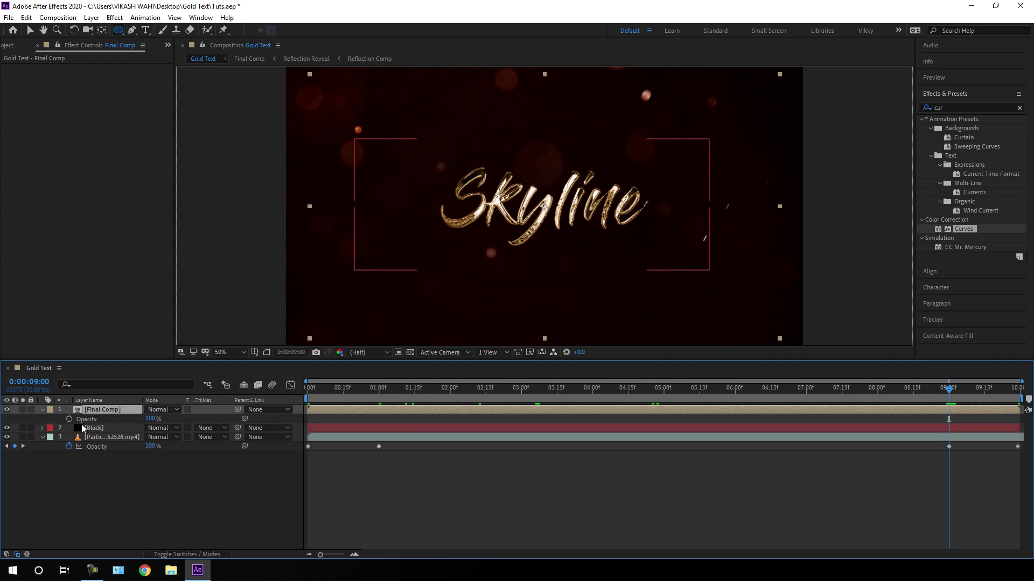
{"action": "left_click", "coordinate": [69, 419]}
{"action": "key", "text": "space"}
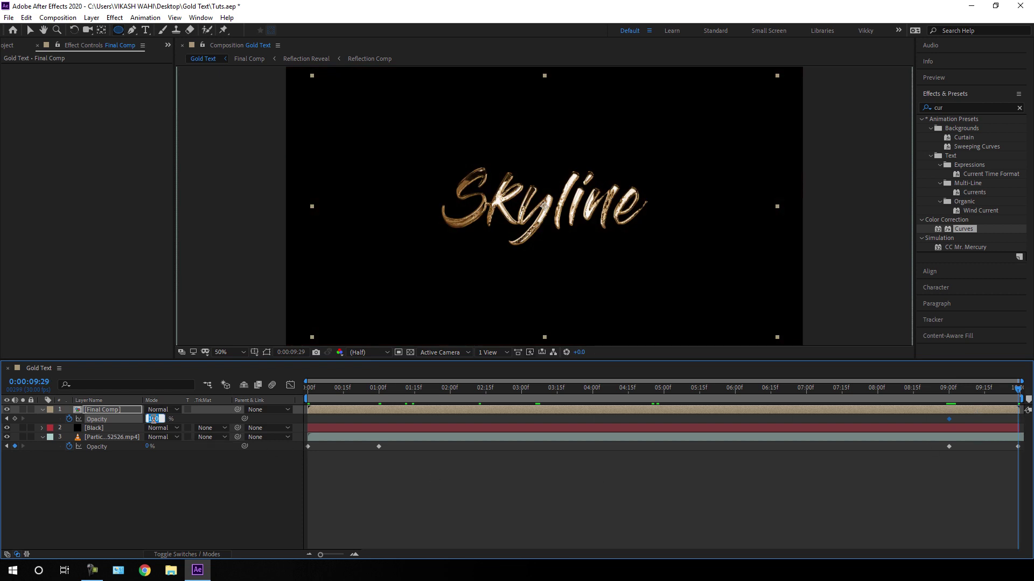
{"action": "key", "text": "Return"}
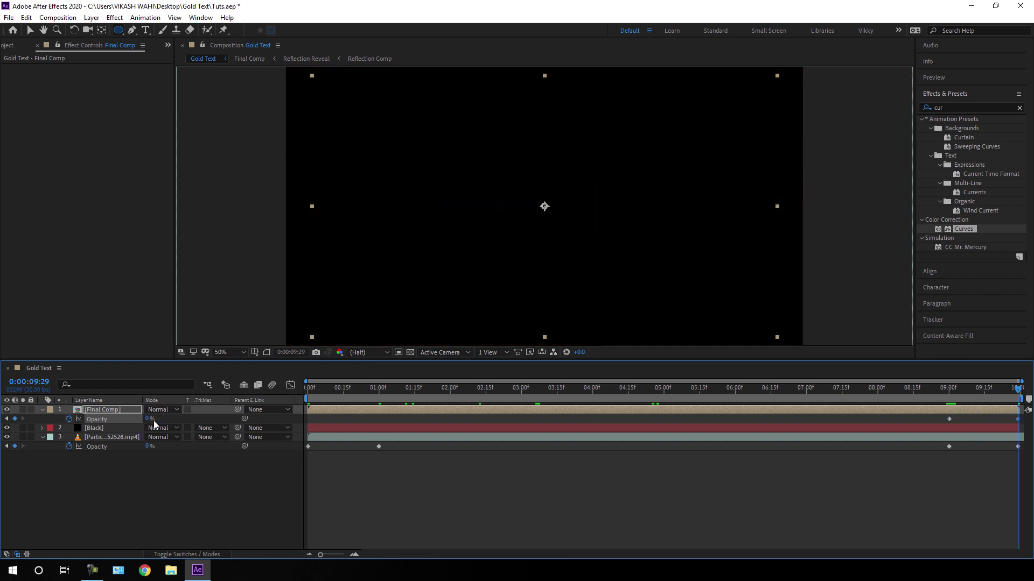
Scrub through the last seconds of the composition to check the fade-out of text and particles
{"action": "left_click", "coordinate": [792, 388]}
{"action": "key", "text": "space"}
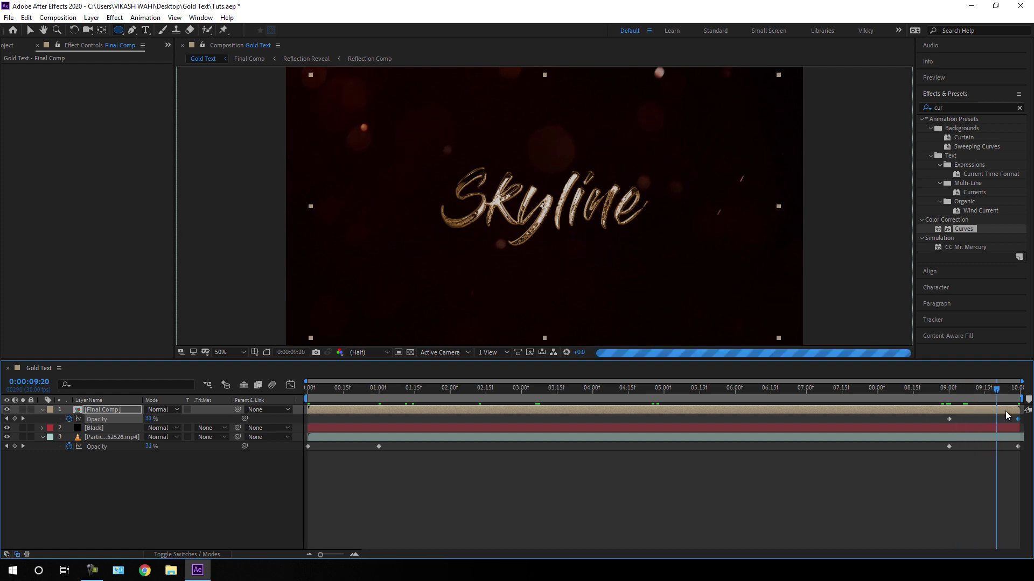
{"action": "left_click_drag", "start_coordinate": [1018, 414], "coordinate": [660, 436]}
Collapse the properties of both faded layers and play the composition from the start in an enlarged viewer at Full resolution
{"action": "left_click", "coordinate": [42, 409]}
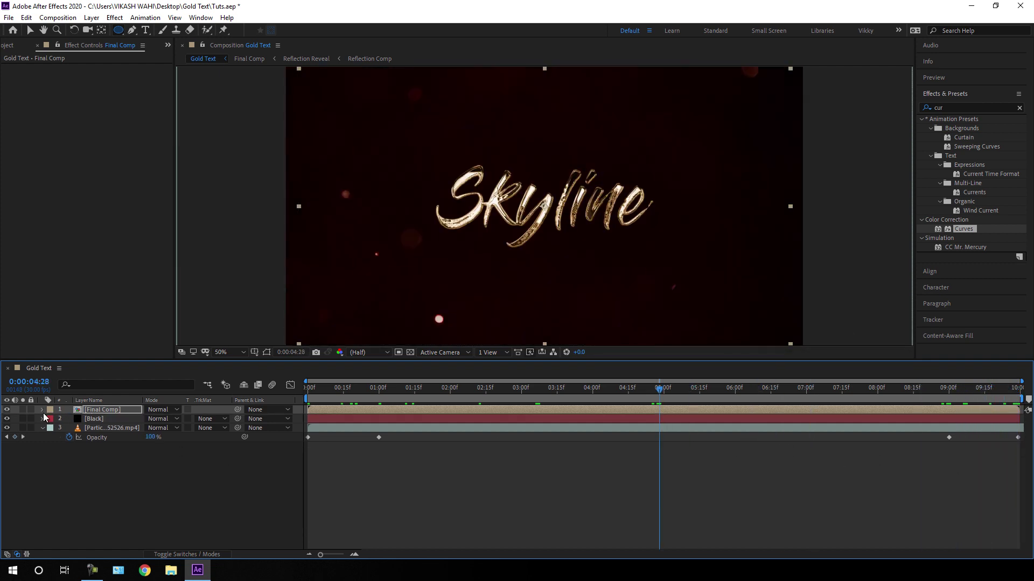
{"action": "left_click", "coordinate": [42, 427]}
{"action": "left_click_drag", "start_coordinate": [458, 390], "coordinate": [597, 392]}
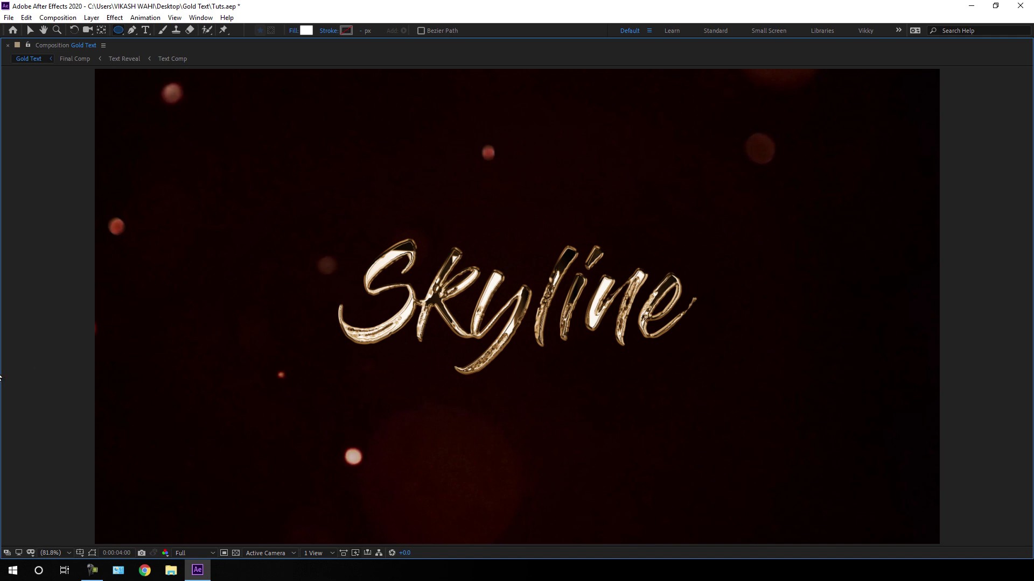
{"action": "key", "text": "space"}
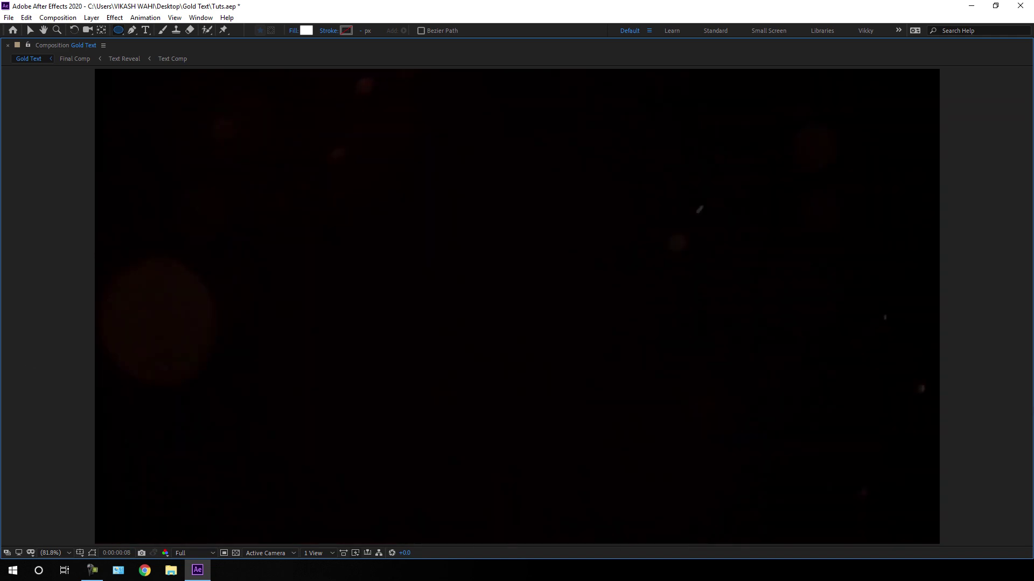